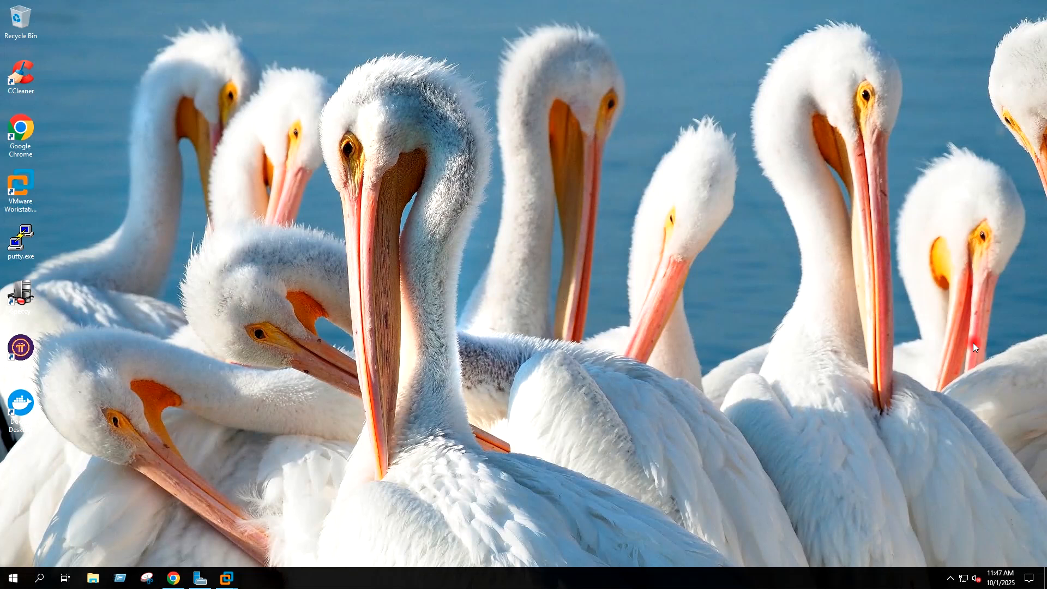
Step: Check the ESX 9.0.0.0100 release notes, then return to the vSphere 9.0 release notes
click(174, 578)
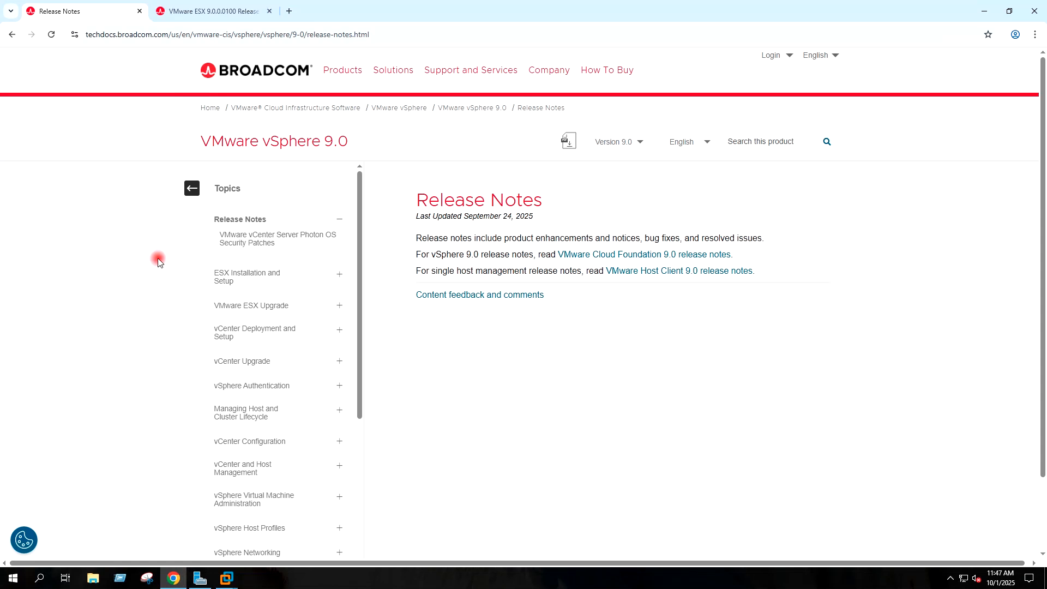
click(209, 13)
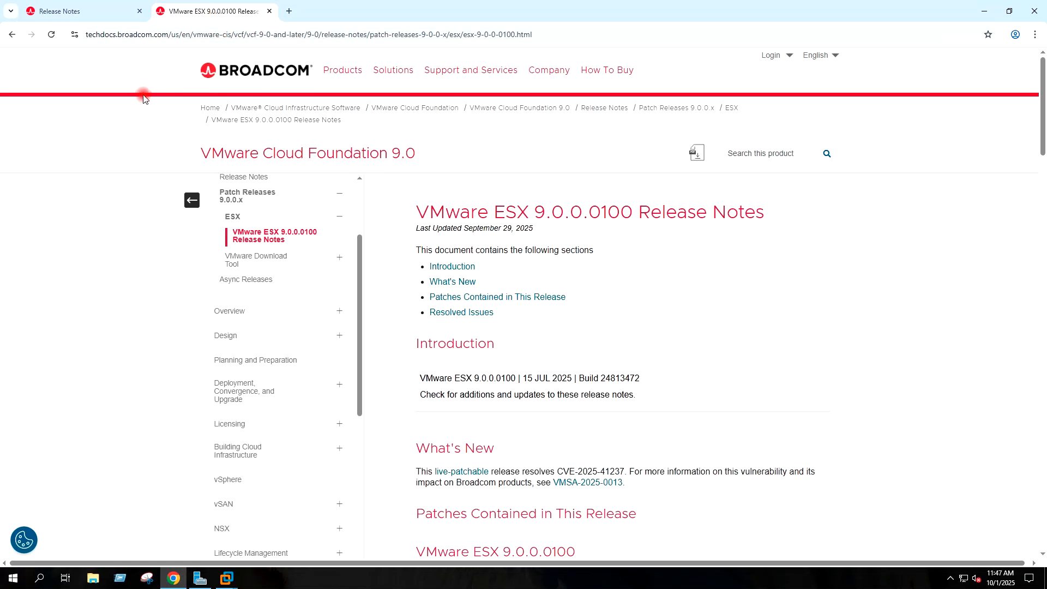
click(89, 12)
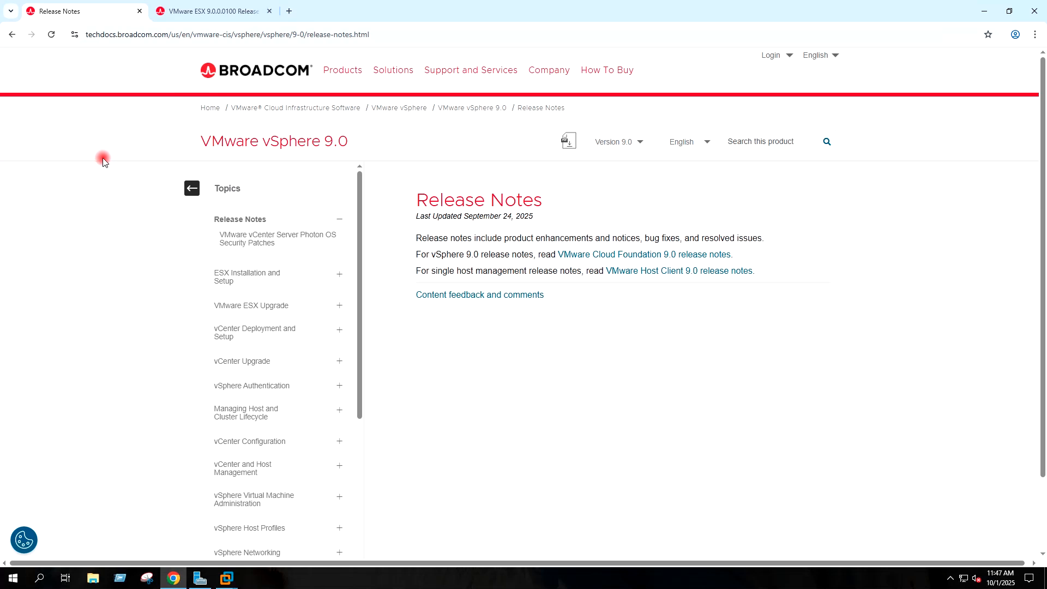
click(983, 11)
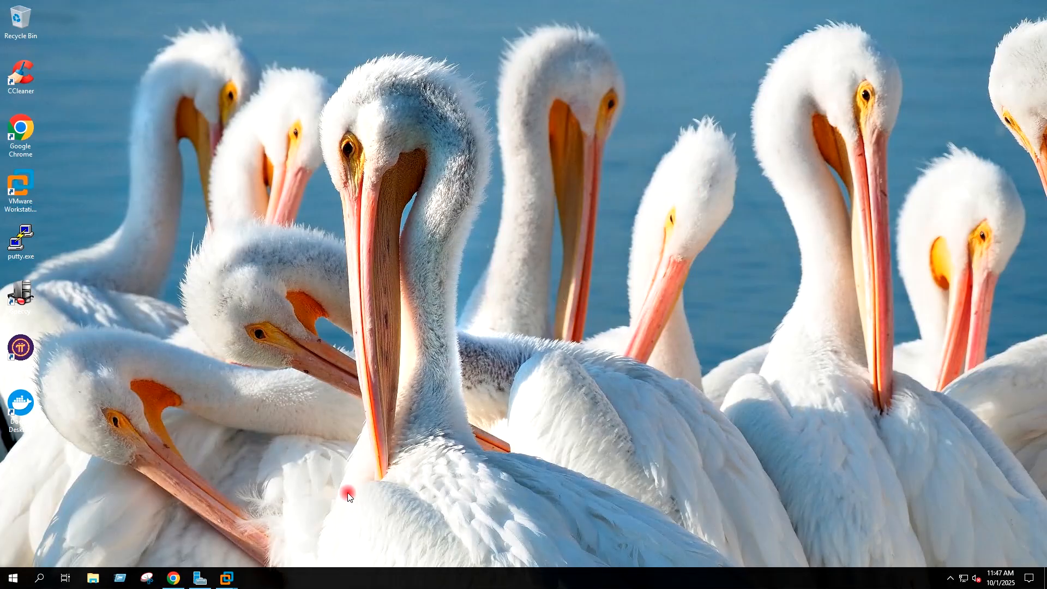
Step: In WINSRV2019VM01's DNS Manager, start a new host record in the VIRTUALTECHBOX.COM zone
mouse_move(233, 579)
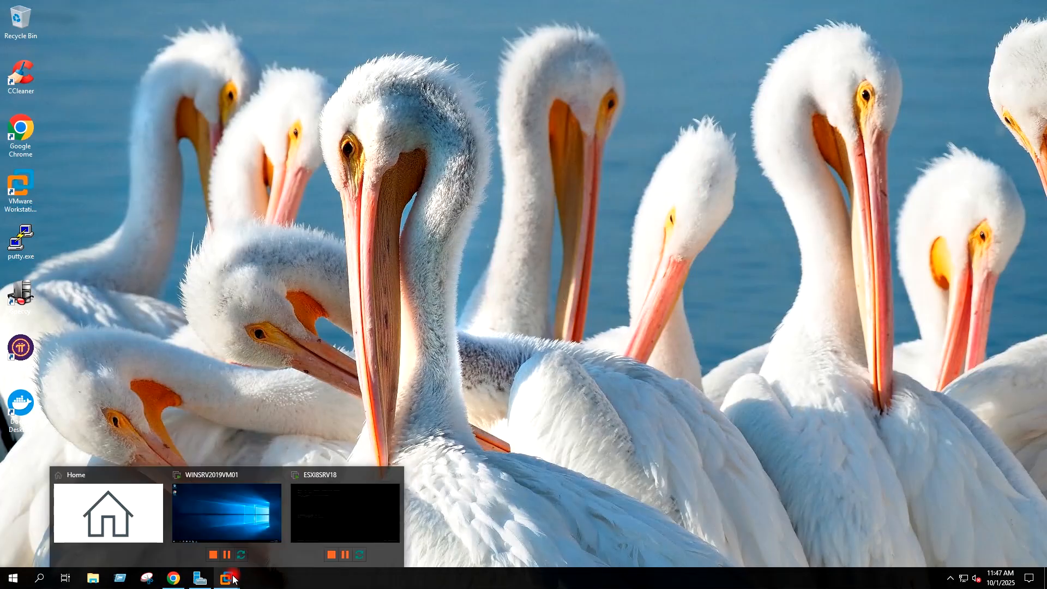
click(230, 525)
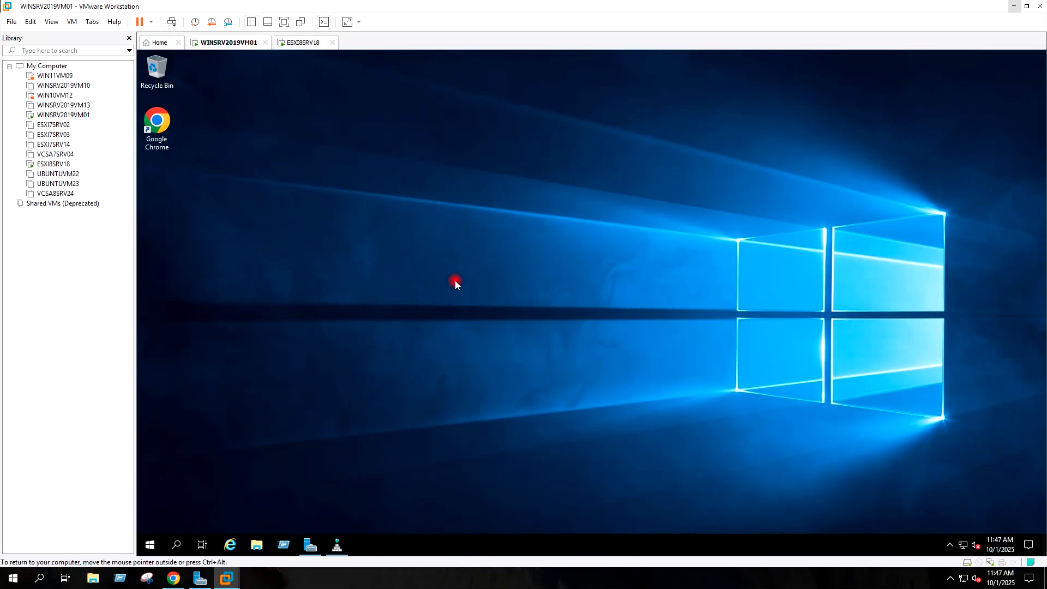
click(336, 547)
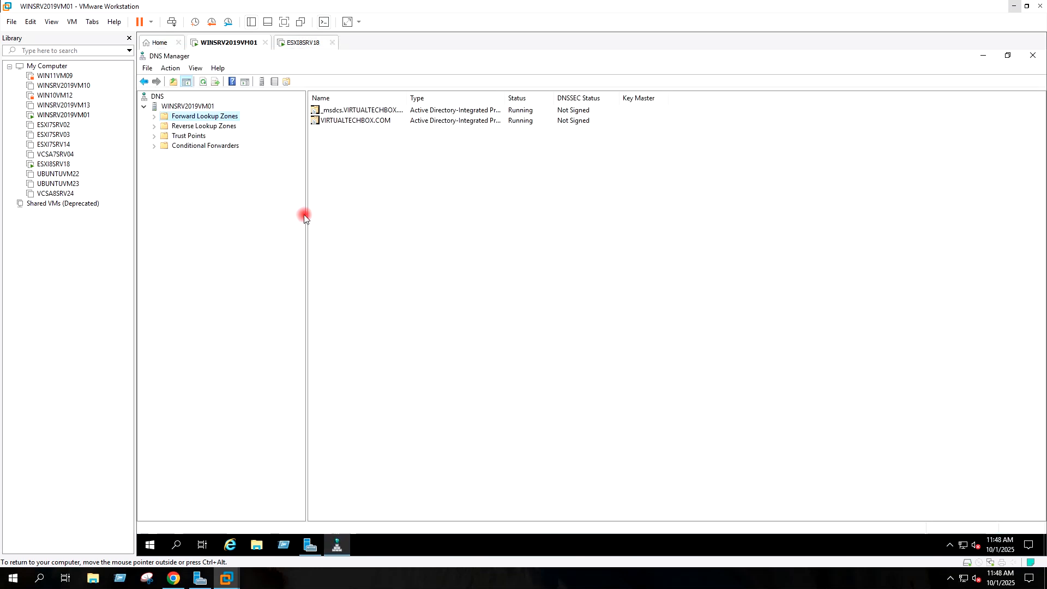
click(154, 117)
click(163, 137)
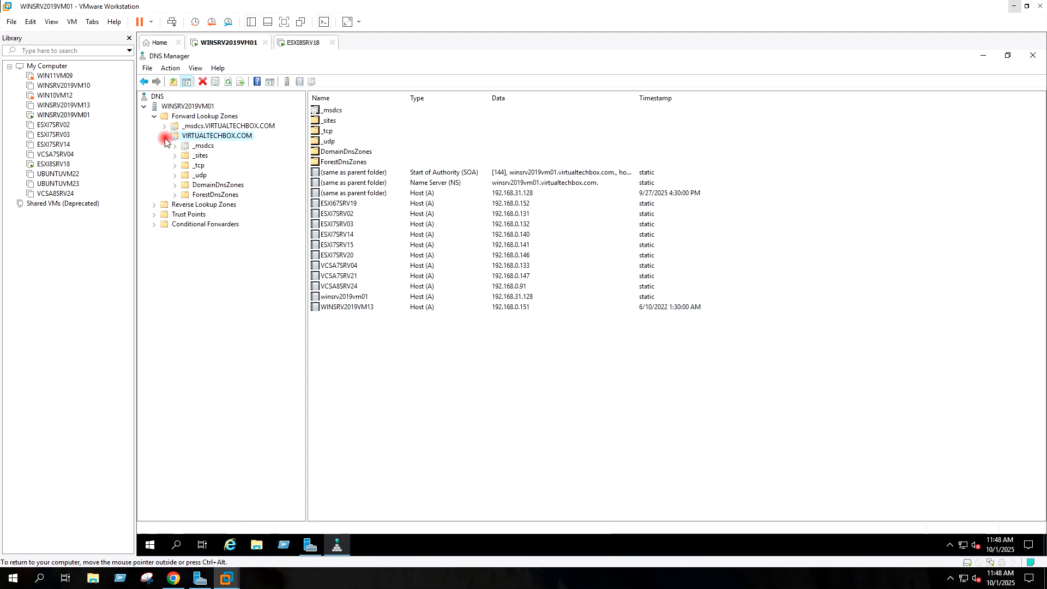
right_click(204, 137)
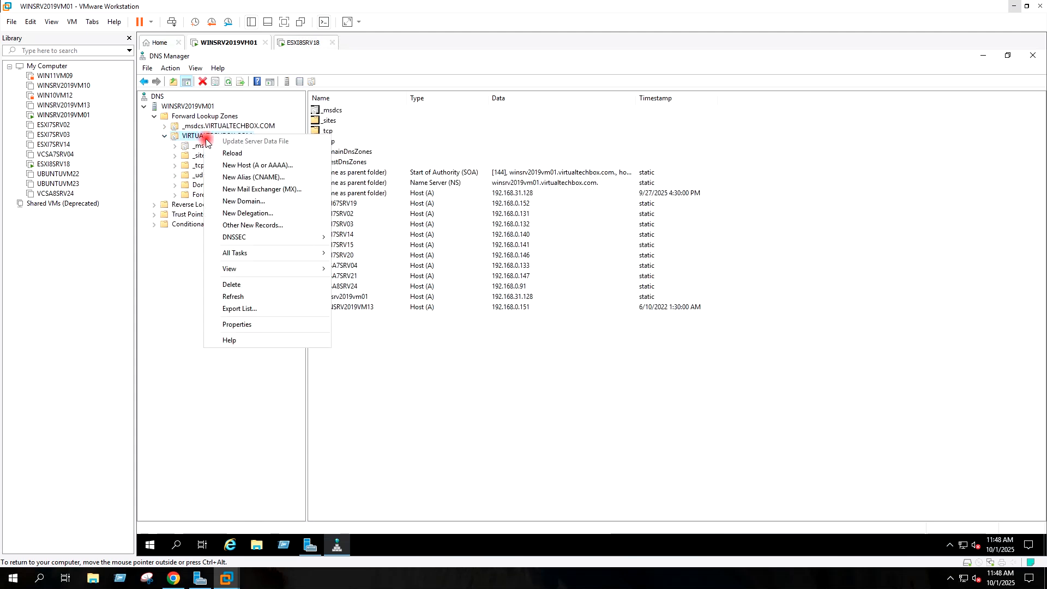
click(236, 165)
Step: Create host record VCSA9VM at 192.168.31.143 and close the New Host dialog
click(523, 231)
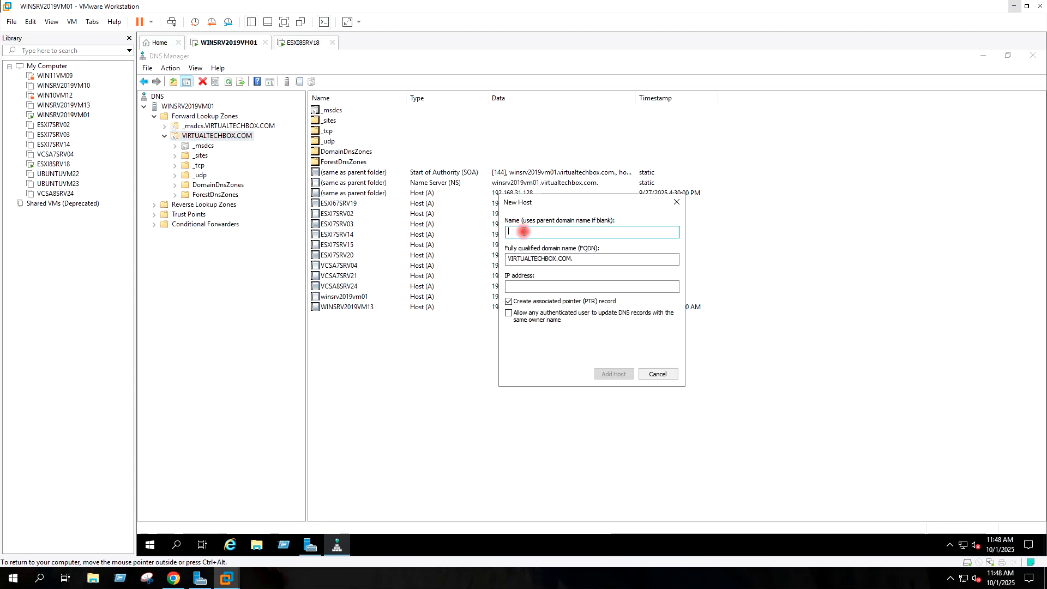
text(VCSA9VM)
click(534, 289)
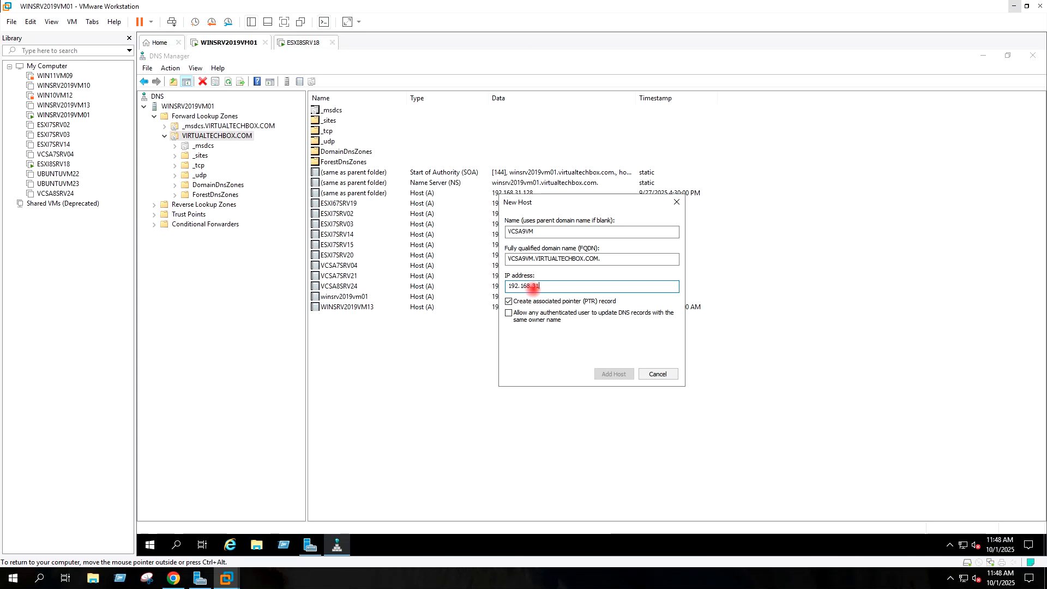
text(192.168.31.143)
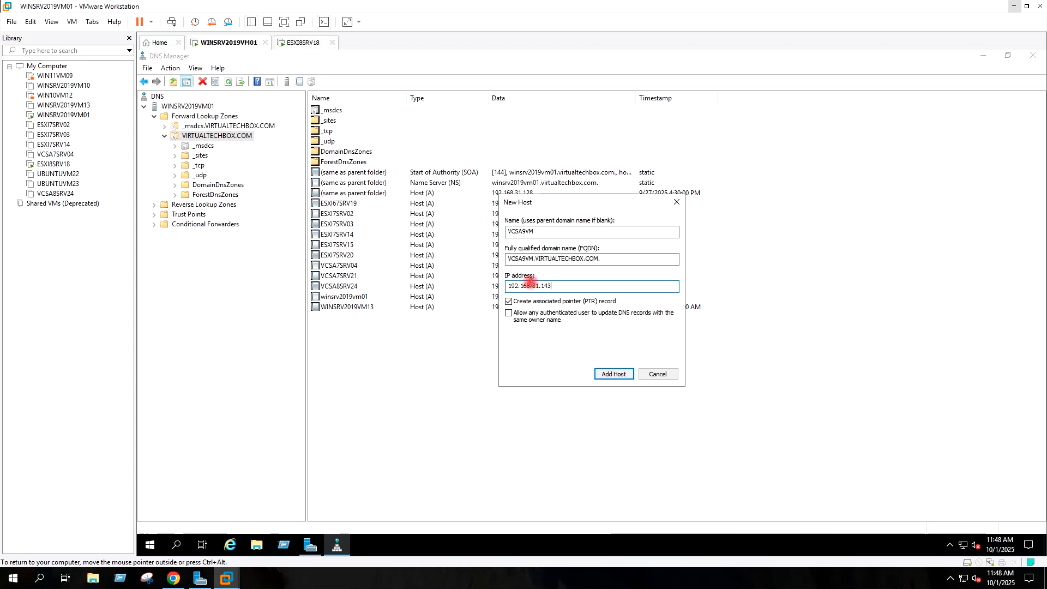
drag(550, 286, 505, 288)
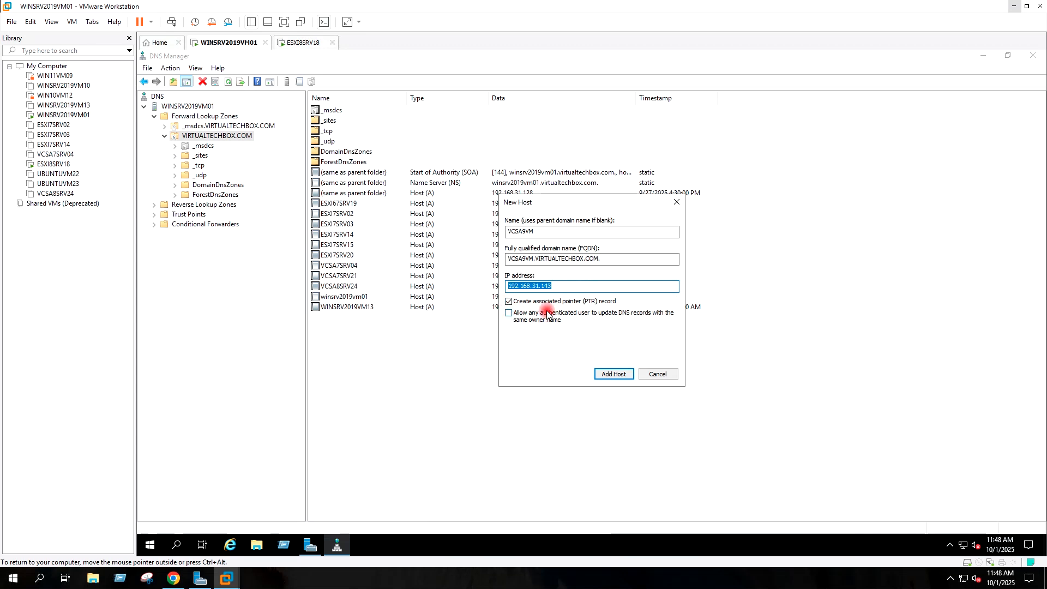
click(610, 375)
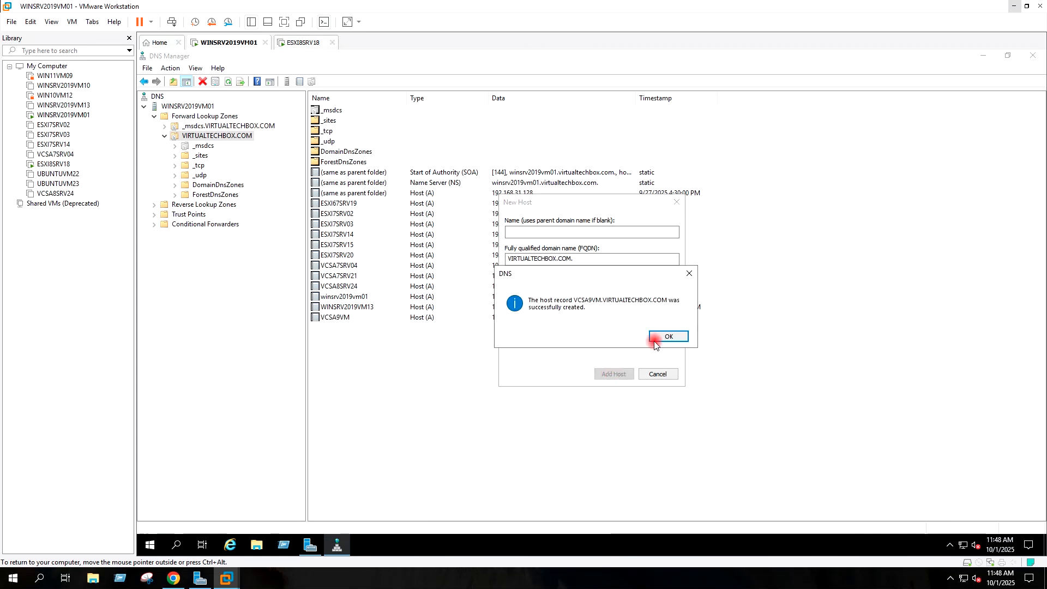
click(662, 336)
click(660, 371)
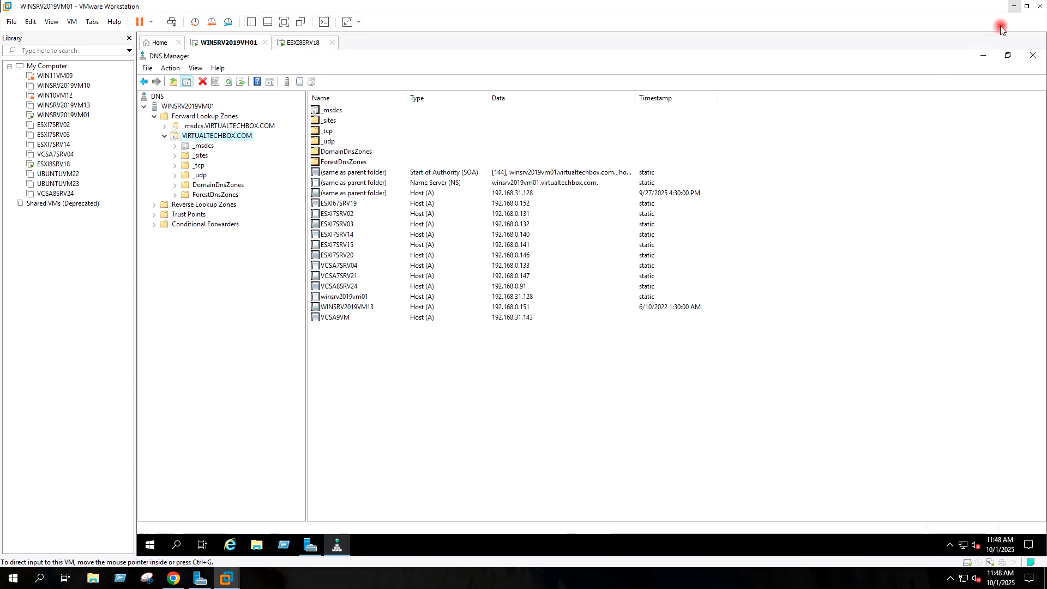
click(1014, 8)
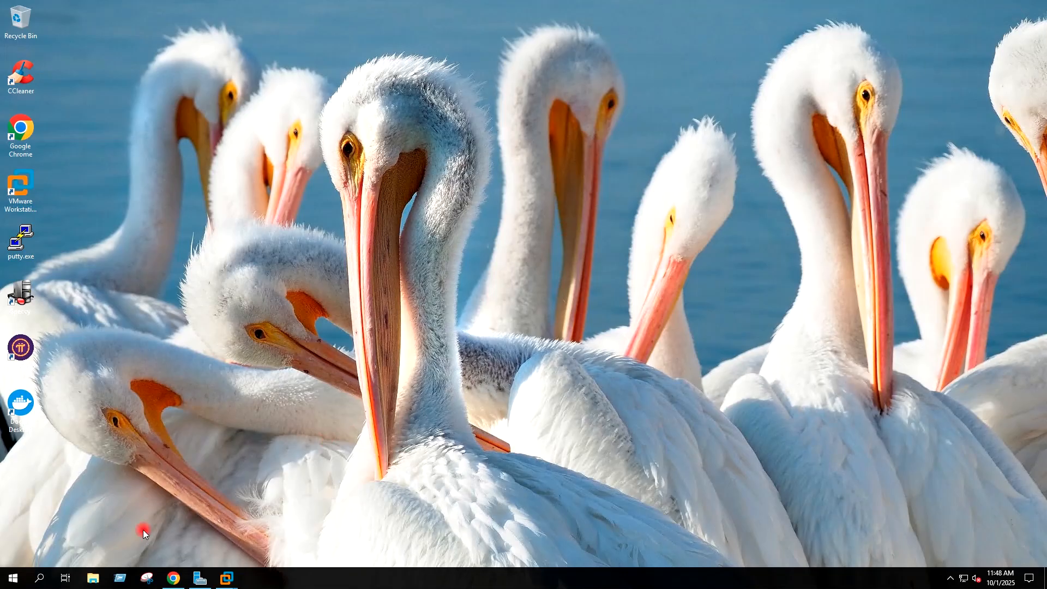
Step: Mount the vCenter 9.0 ISO from the Downloads folder as a virtual drive
click(95, 579)
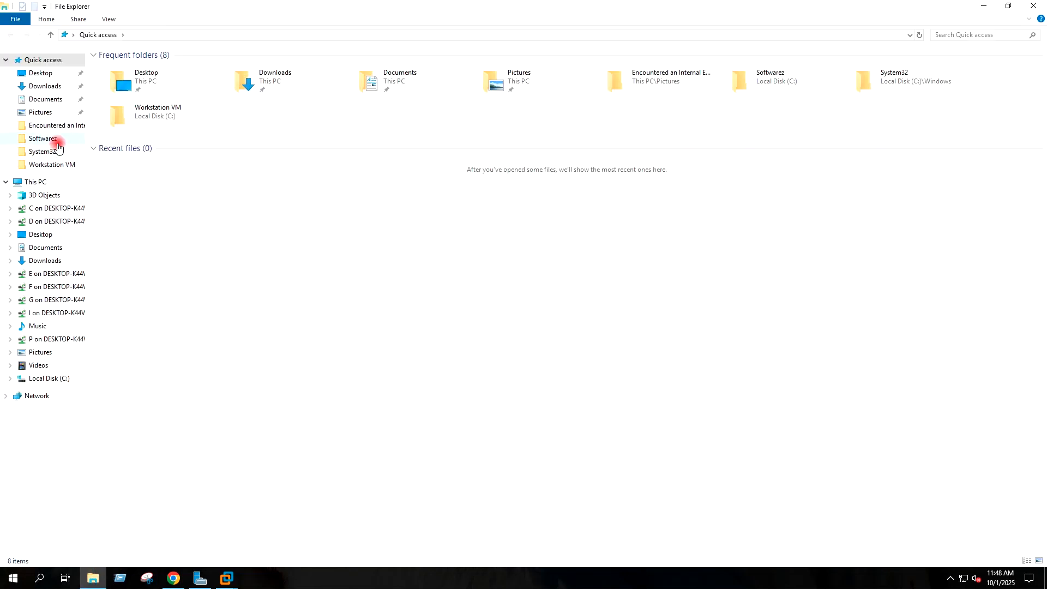
click(45, 89)
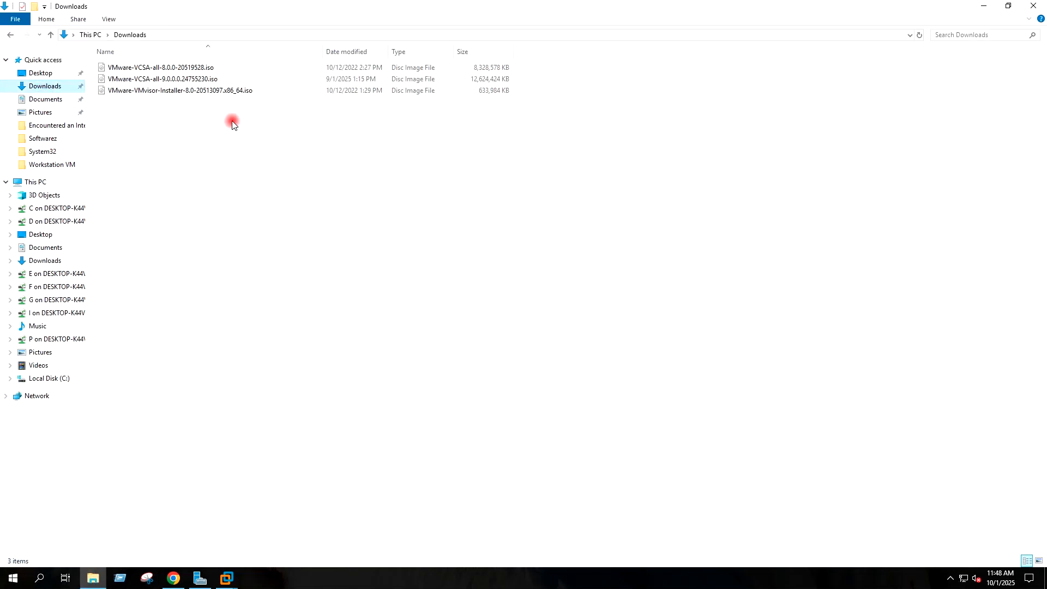
click(158, 81)
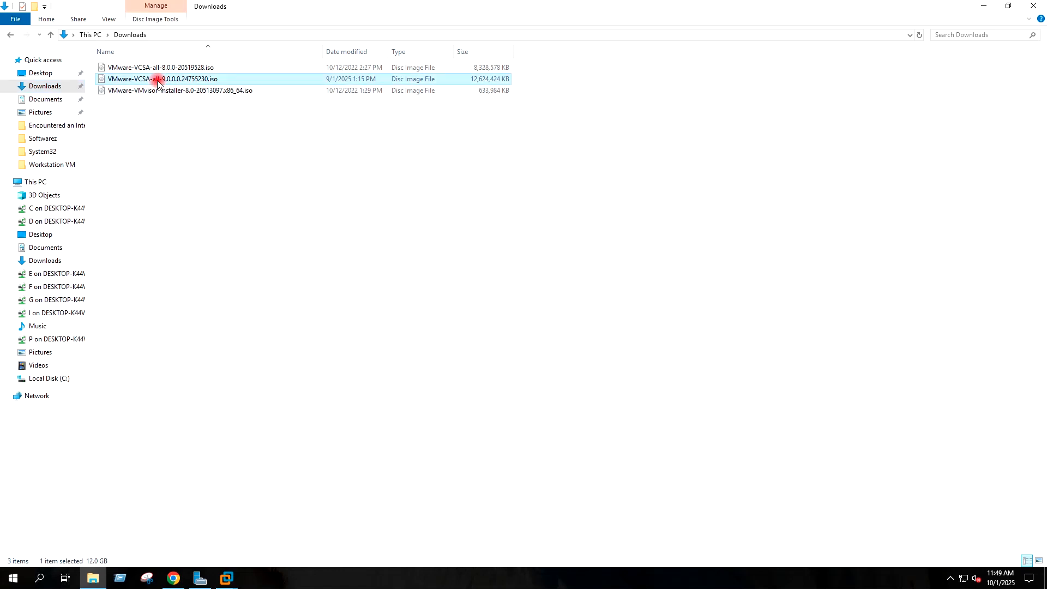
right_click(157, 80)
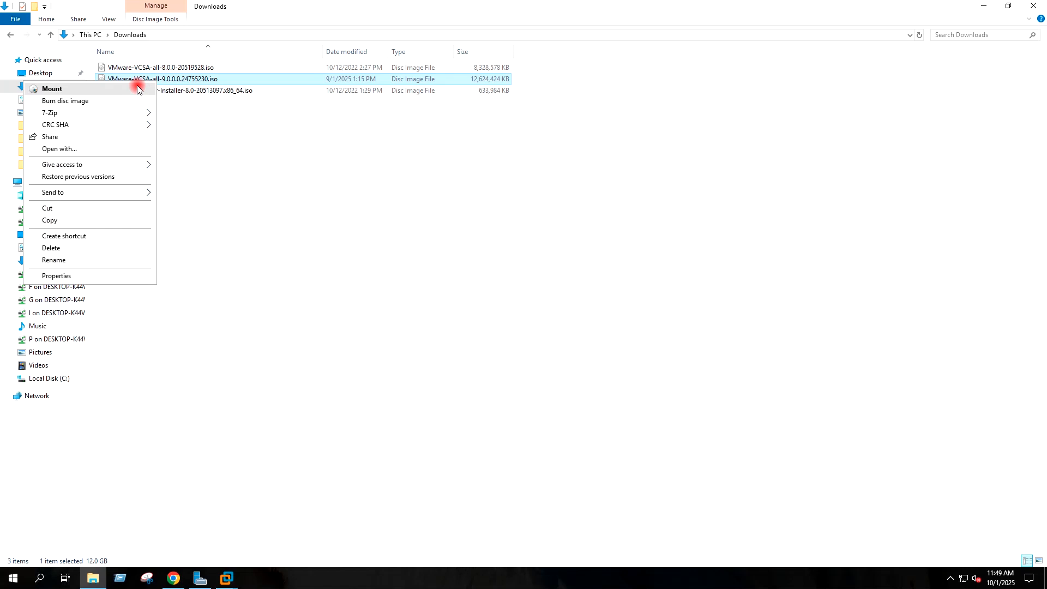
click(138, 89)
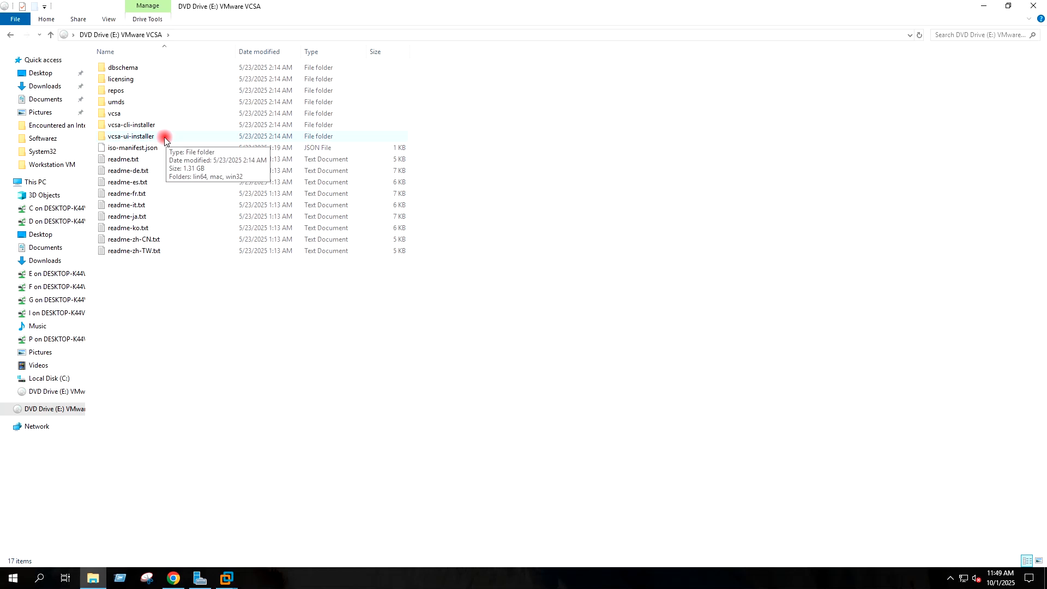
Step: Launch installer.exe from the ISO's vcsa-ui-installer\win32 folder
double_click(165, 141)
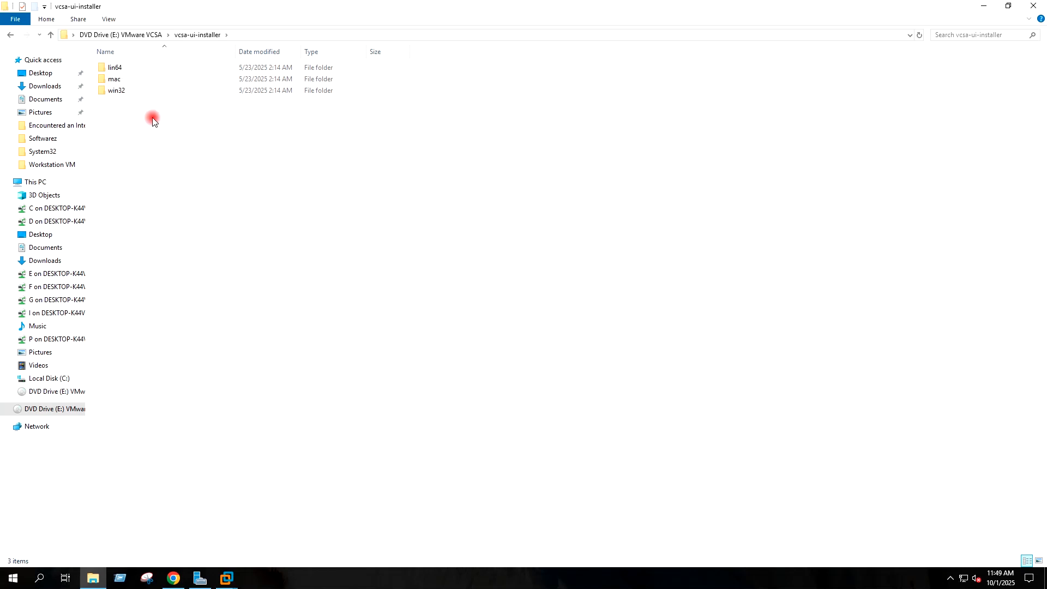
double_click(131, 94)
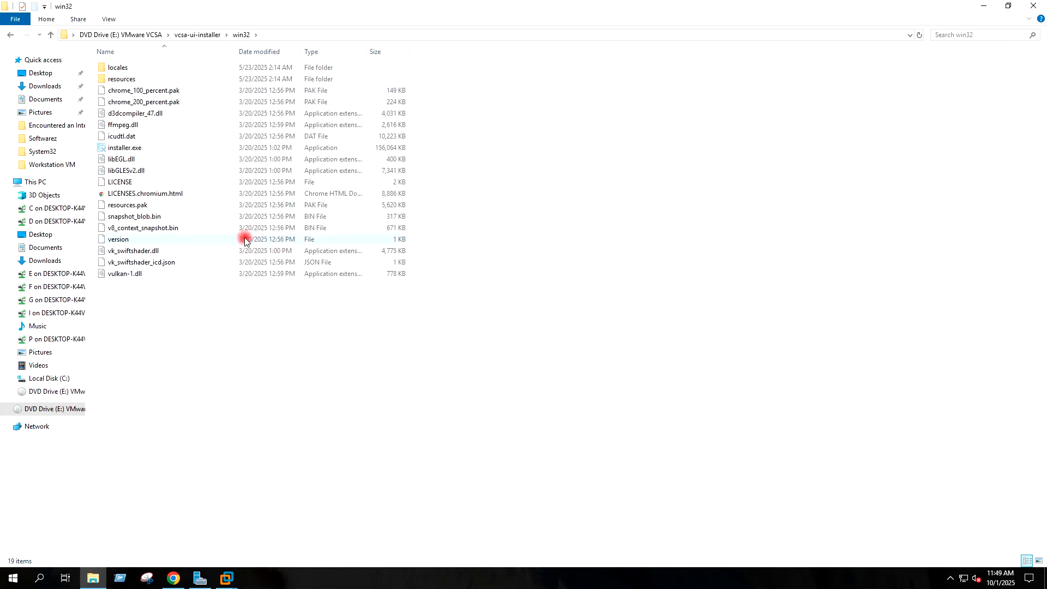
click(143, 151)
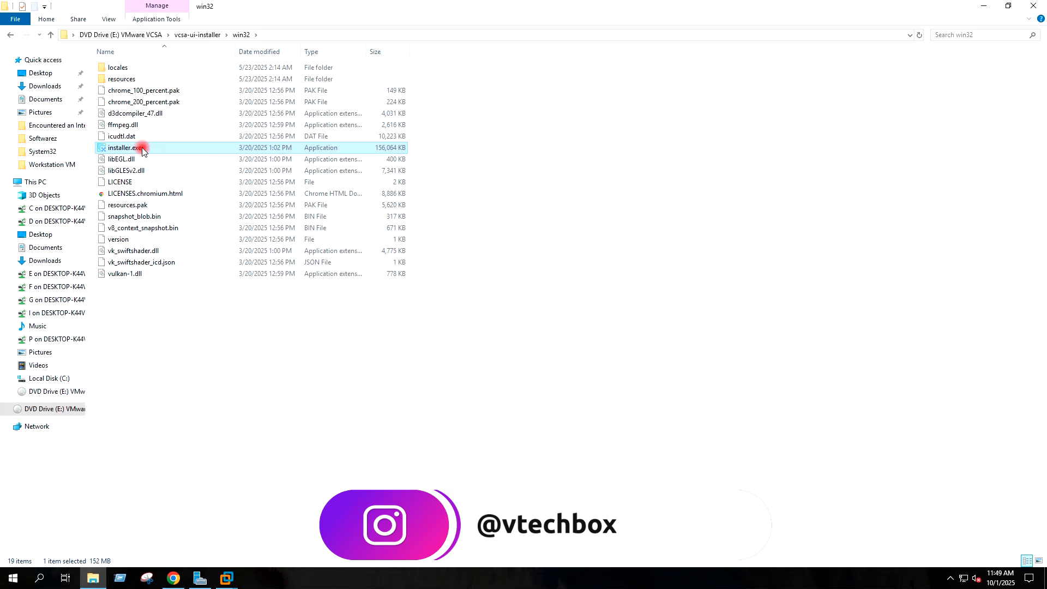
double_click(143, 151)
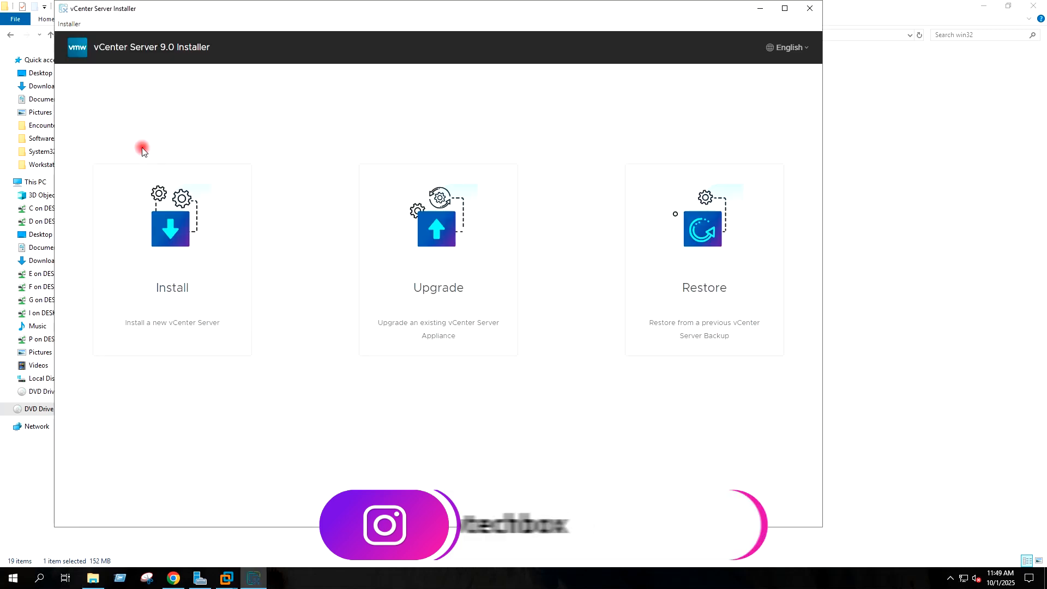
Step: Begin a new vCenter install and accept the Stage 1 license agreement
click(167, 234)
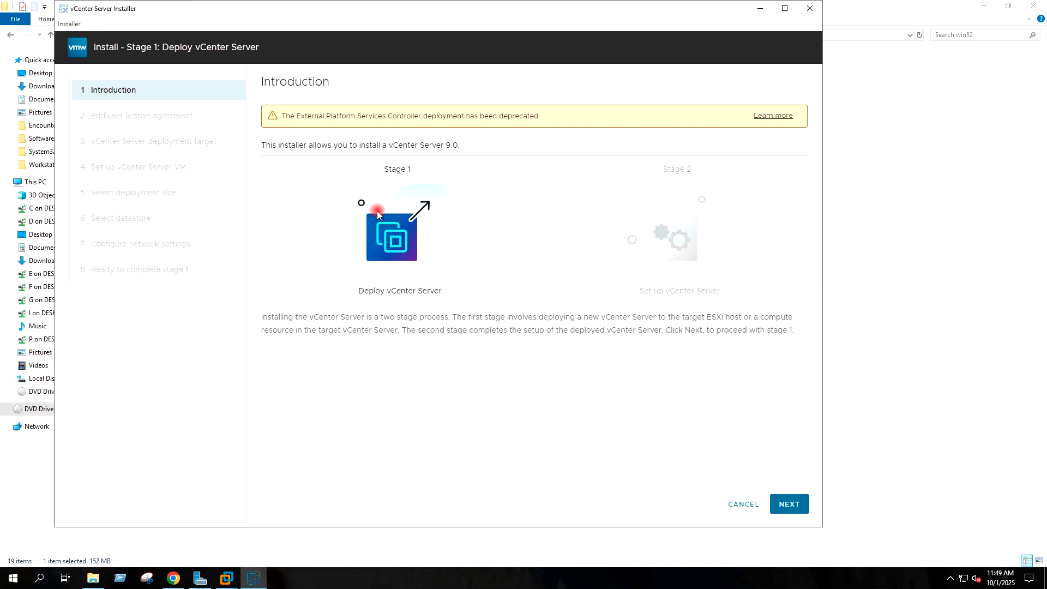
click(792, 506)
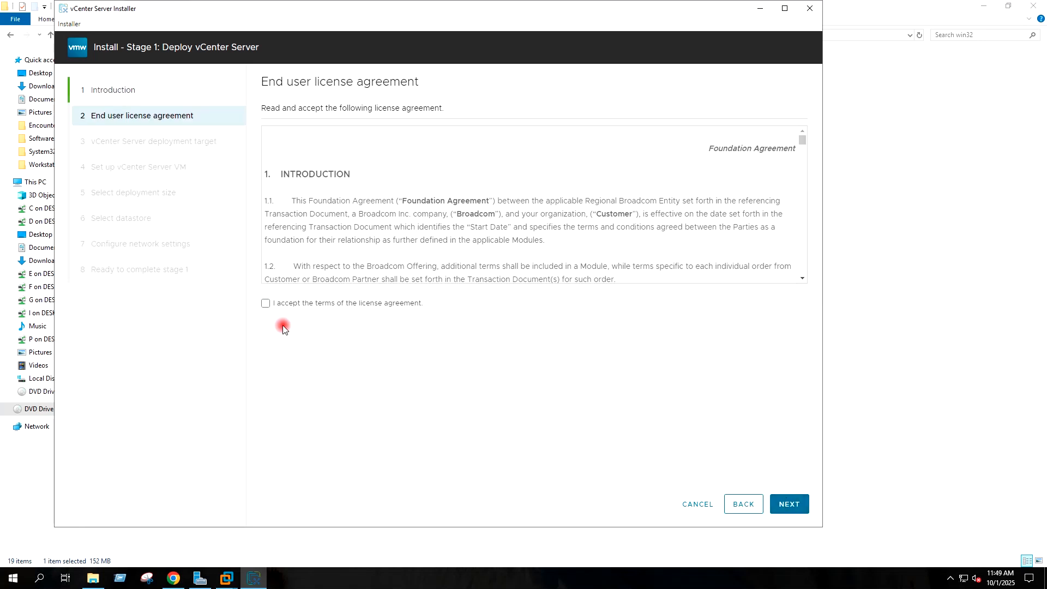
click(265, 303)
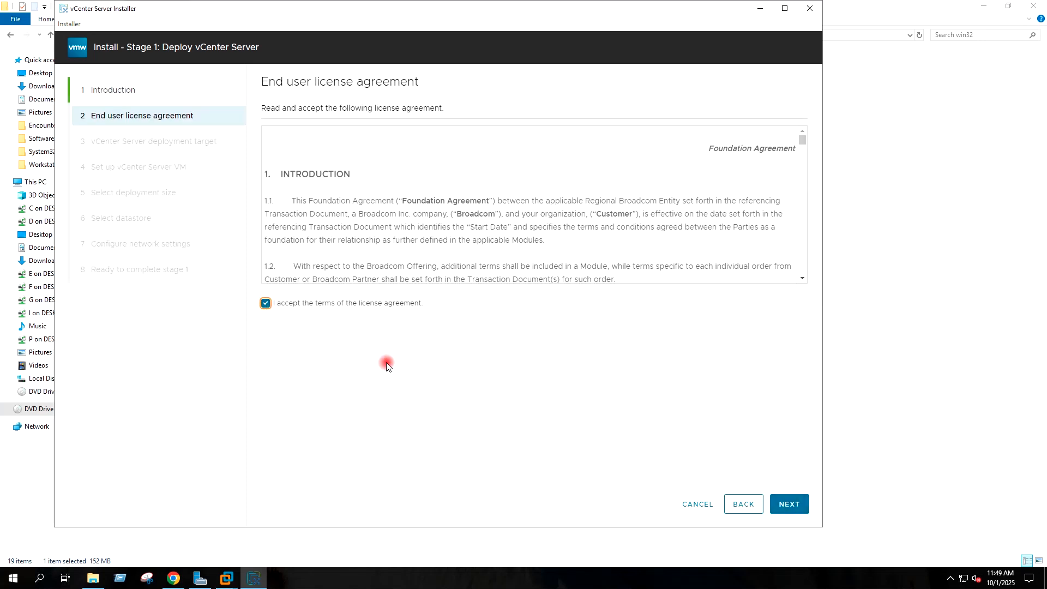
click(790, 505)
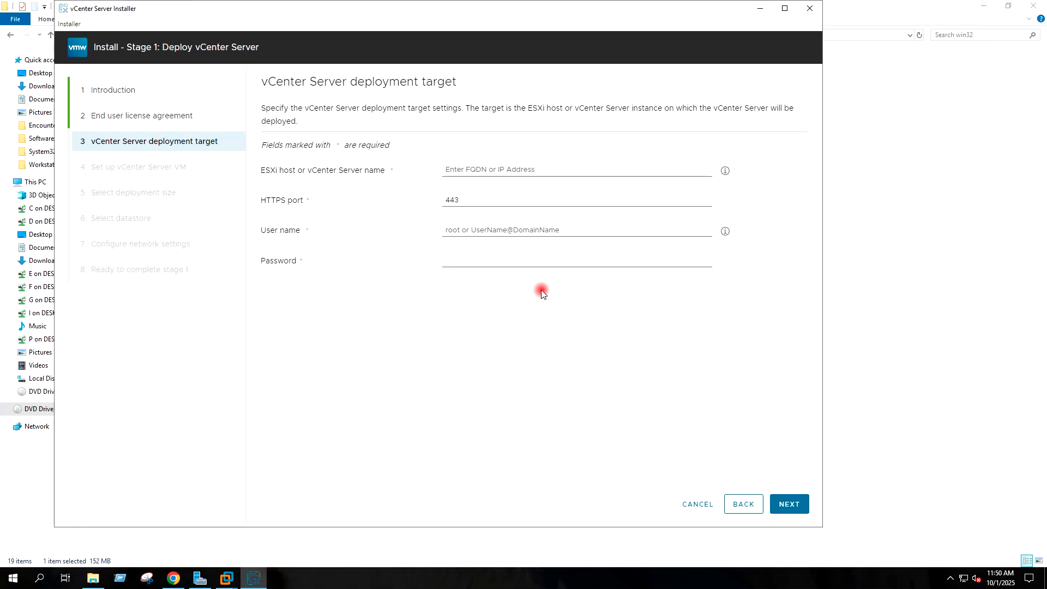
Step: Target ESXi host 192.168.31.144 as root with its password and accept the host certificate
click(472, 171)
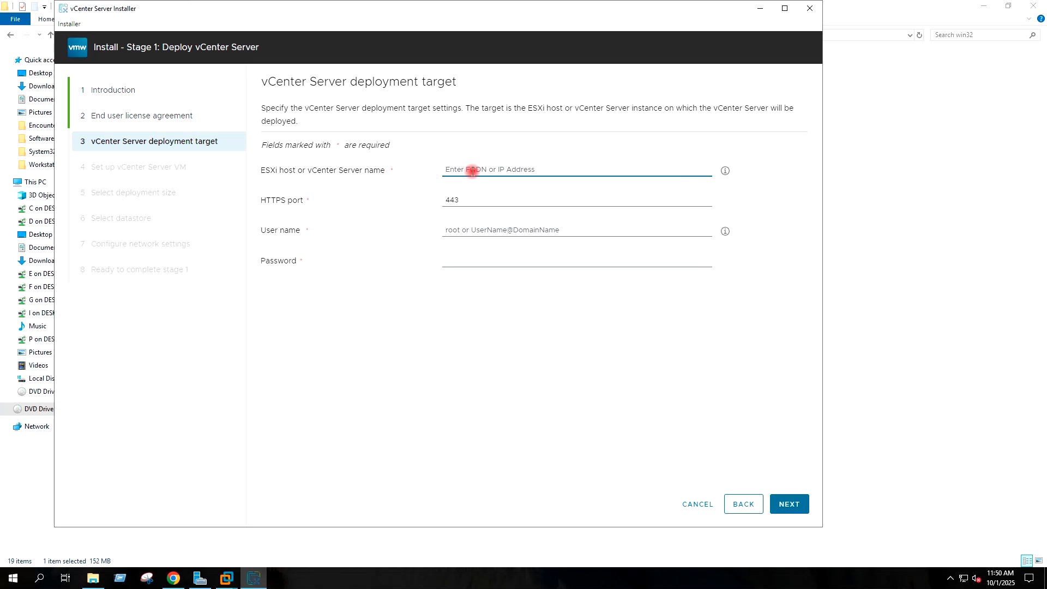
text(192)
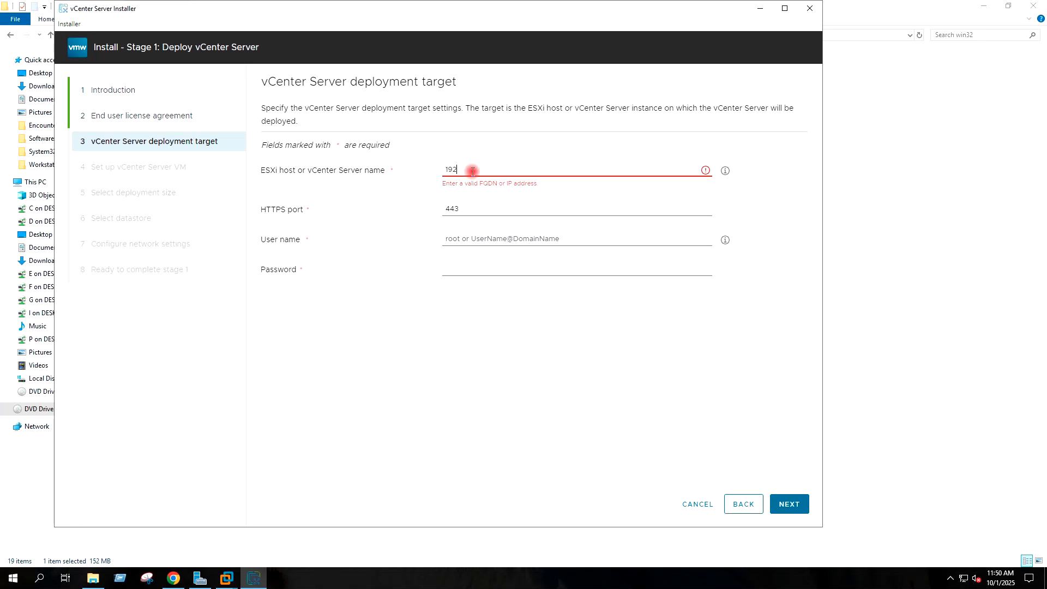
text(.168.31.144)
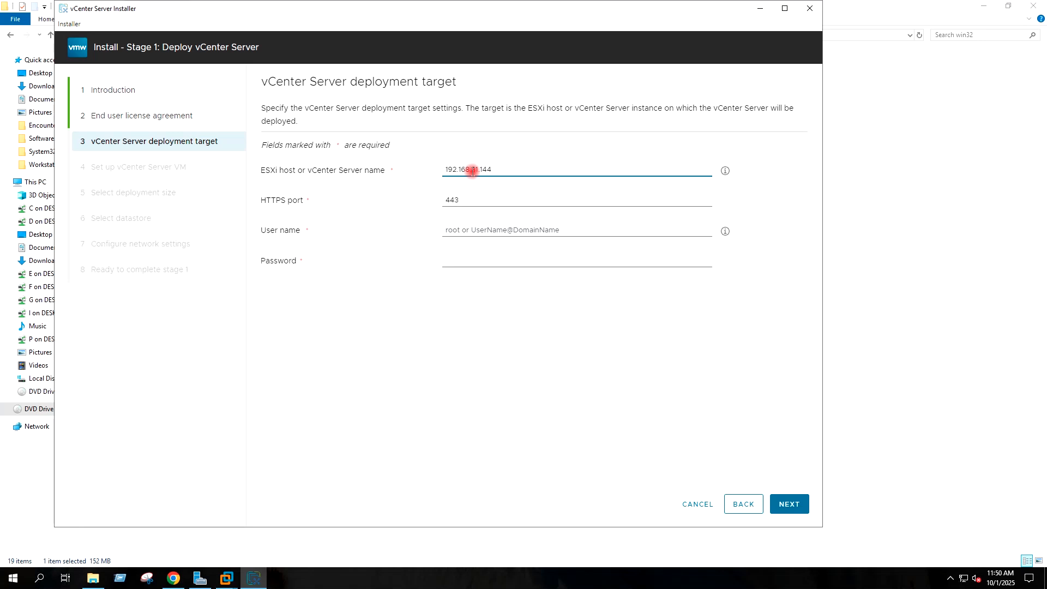
click(477, 230)
text(roo)
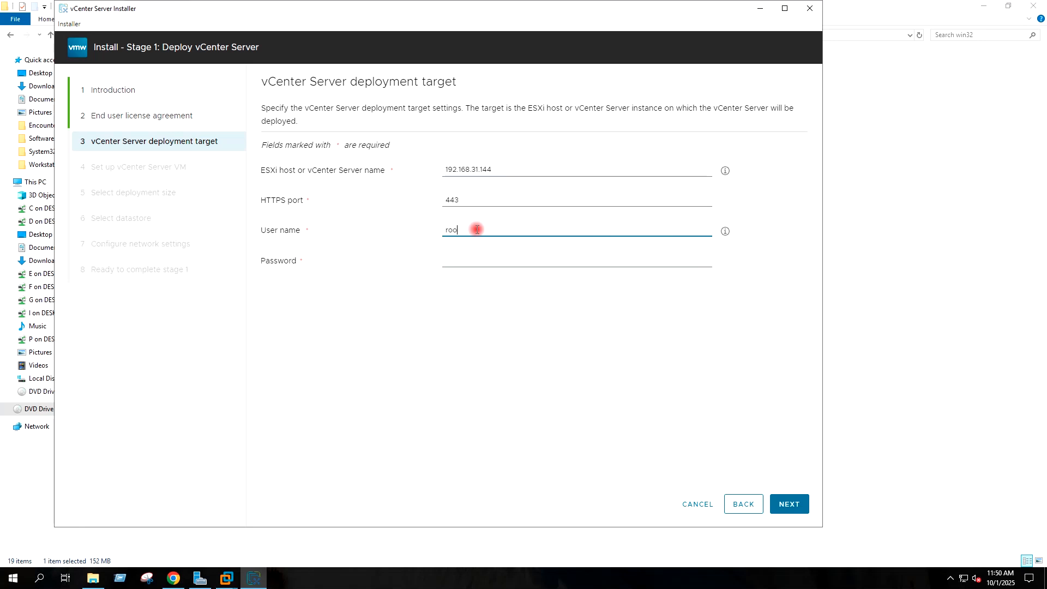
text(t)
click(461, 259)
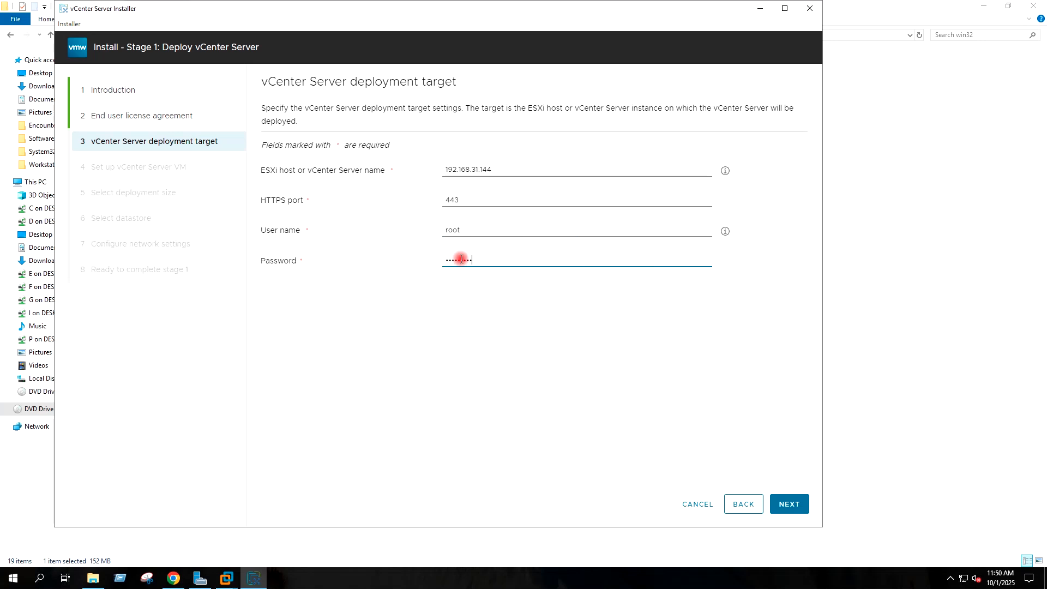
click(779, 499)
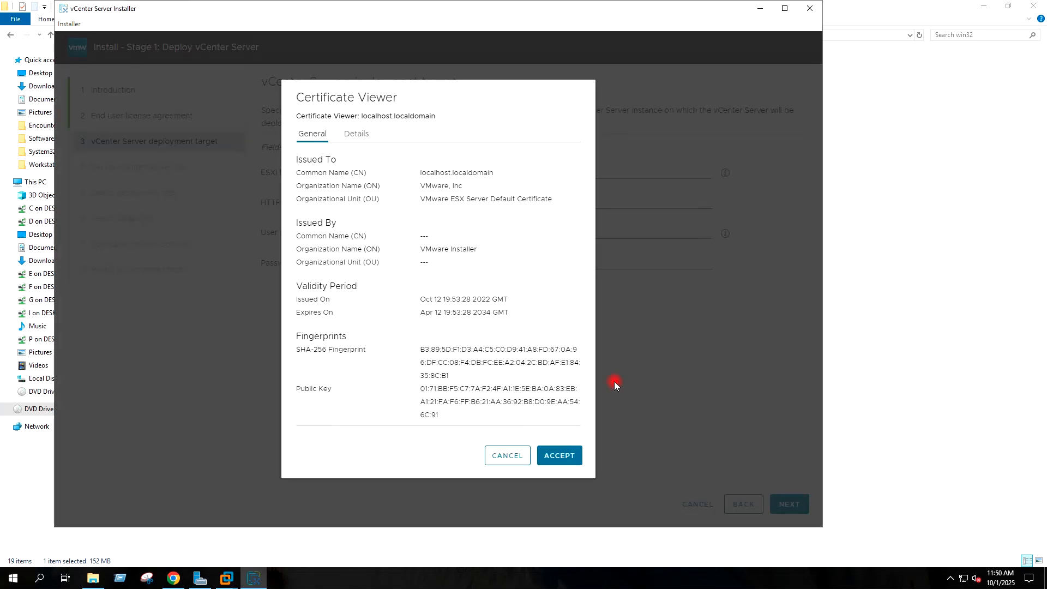
click(561, 457)
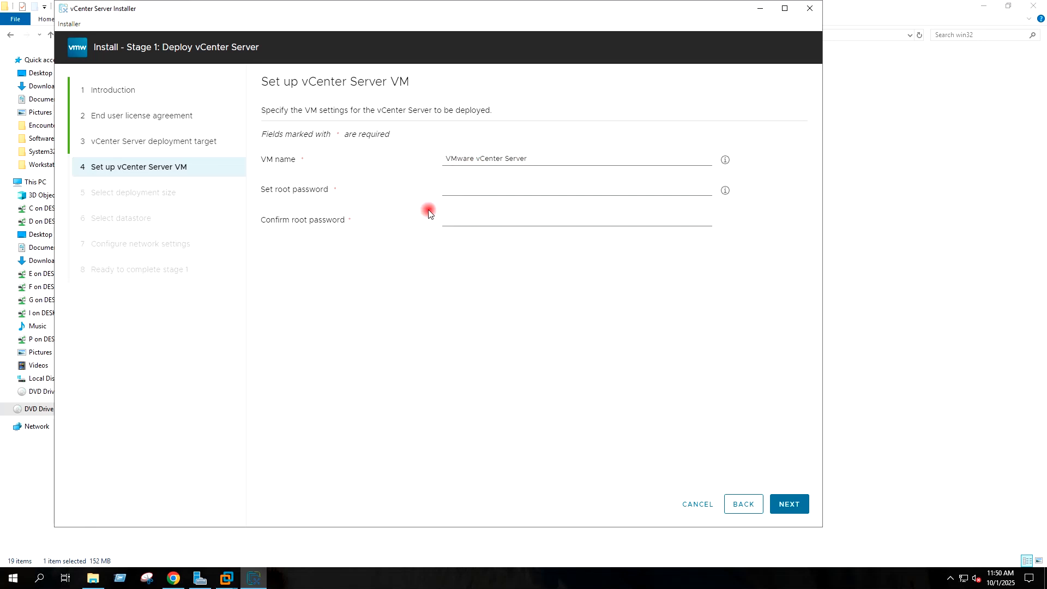
Step: Name the appliance VM VCSA9VM and set and confirm its root password
drag(528, 159, 443, 158)
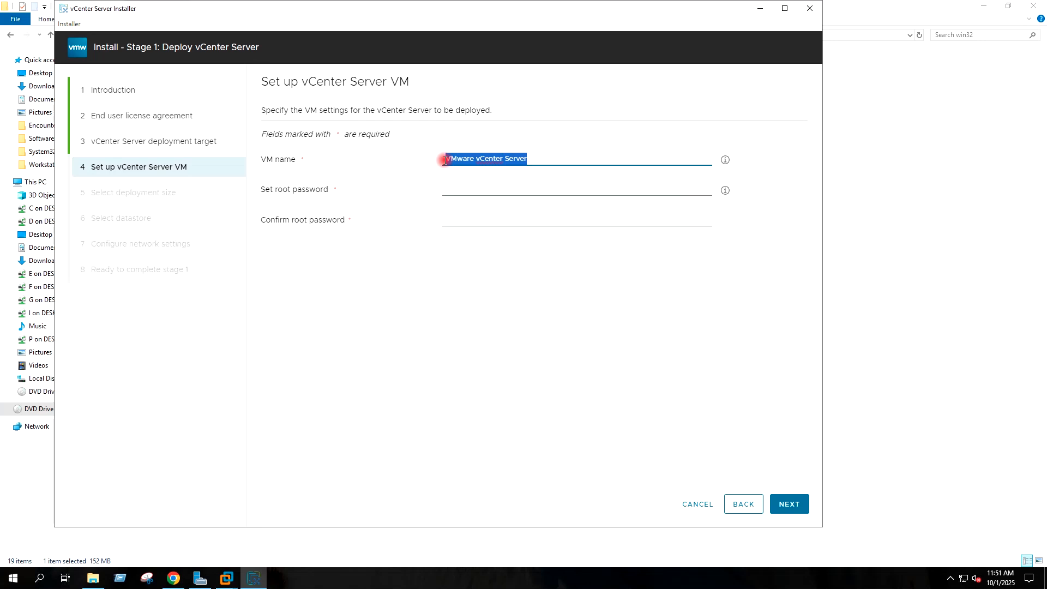
text(VCSA9VM)
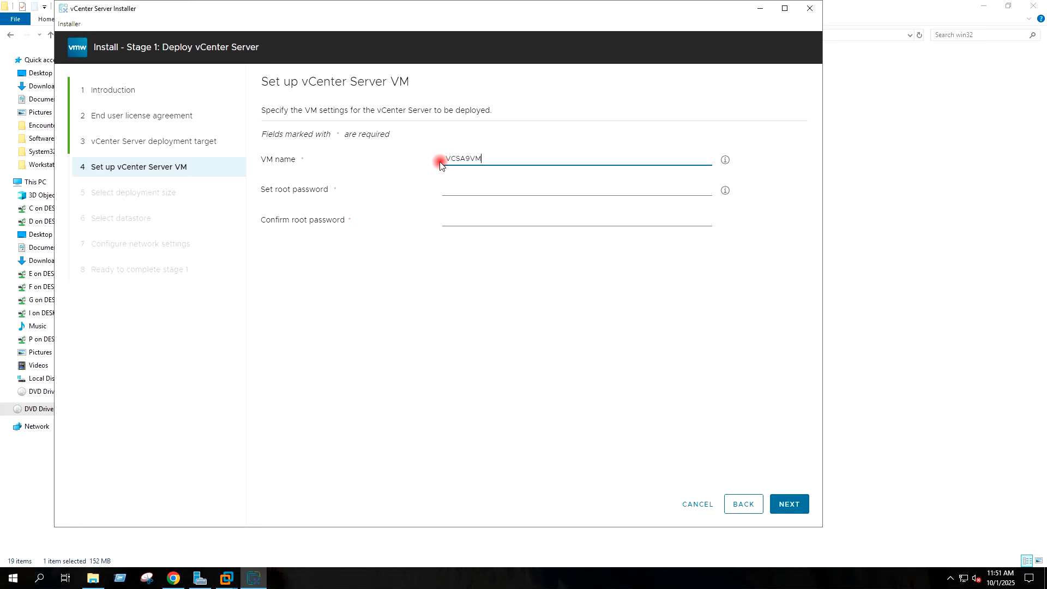
click(482, 264)
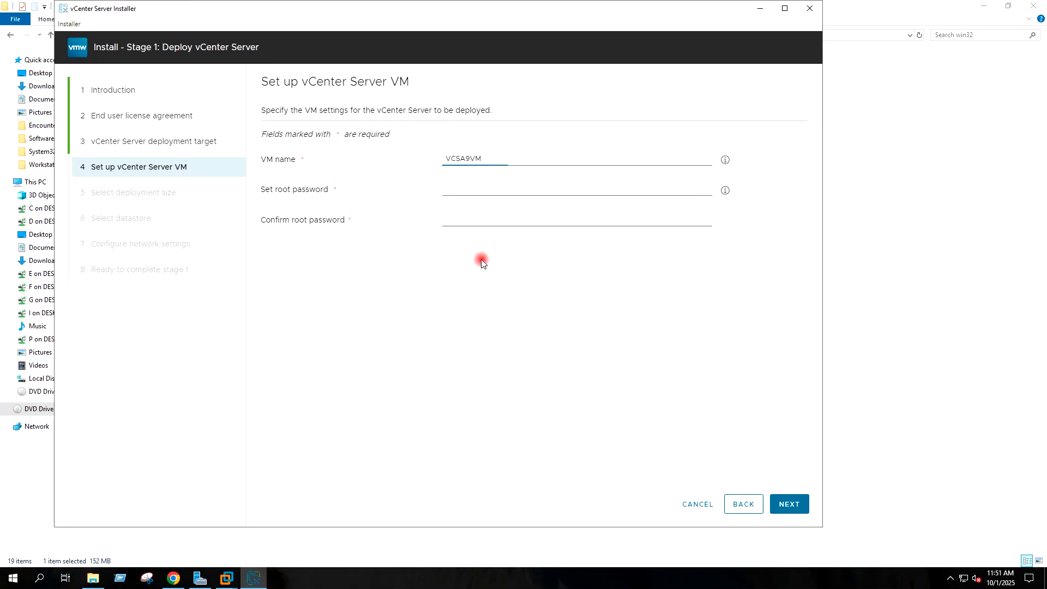
click(465, 191)
text(VMware1!)
key(Tab)
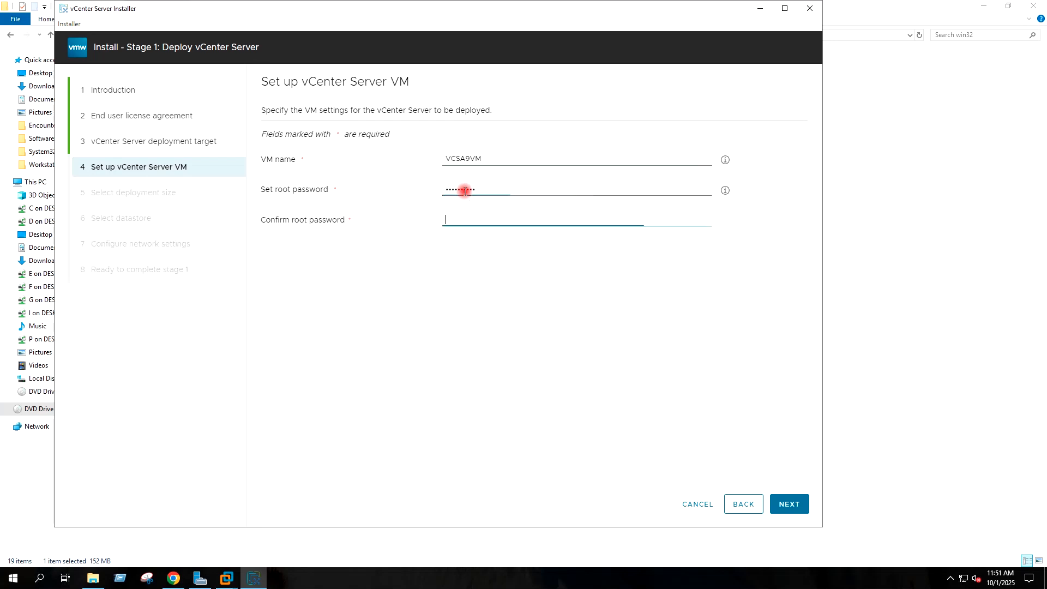
text(V)
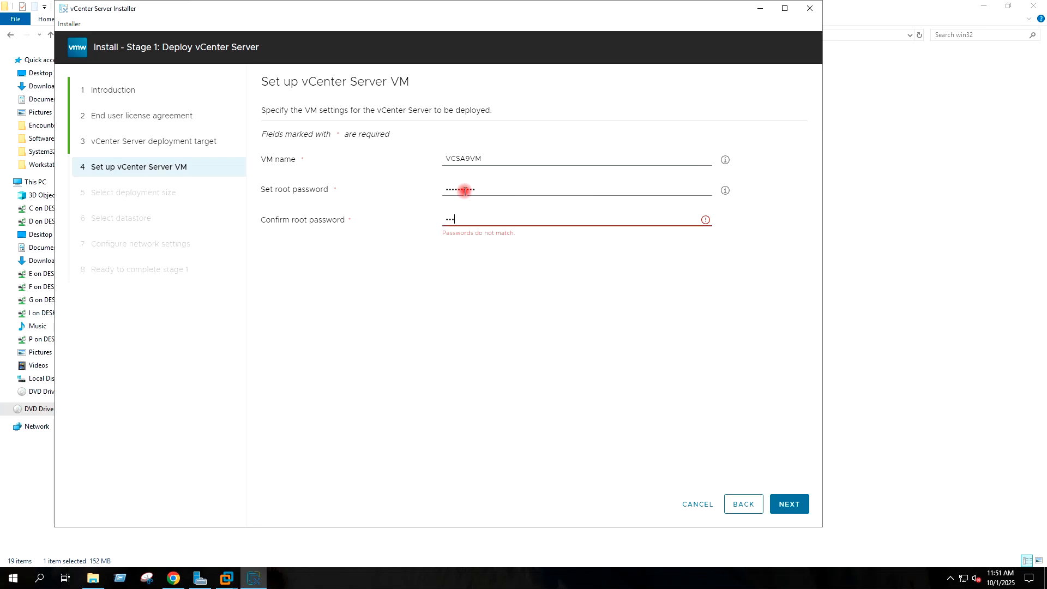
text(!)
click(794, 507)
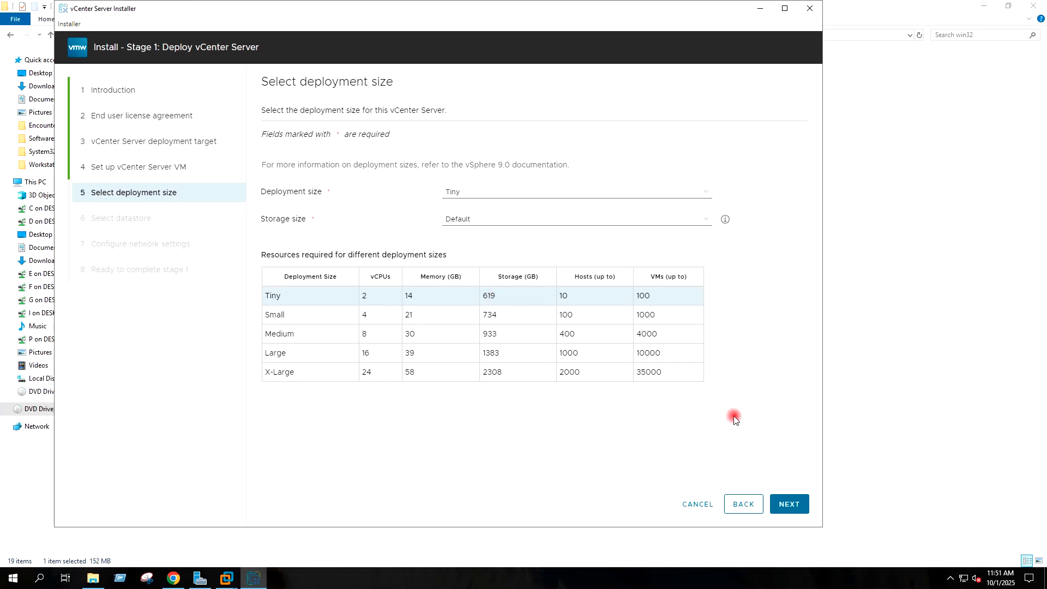
Step: Keep the Tiny deployment size and enable Thin Disk Mode on Local-Datastore-02
click(789, 503)
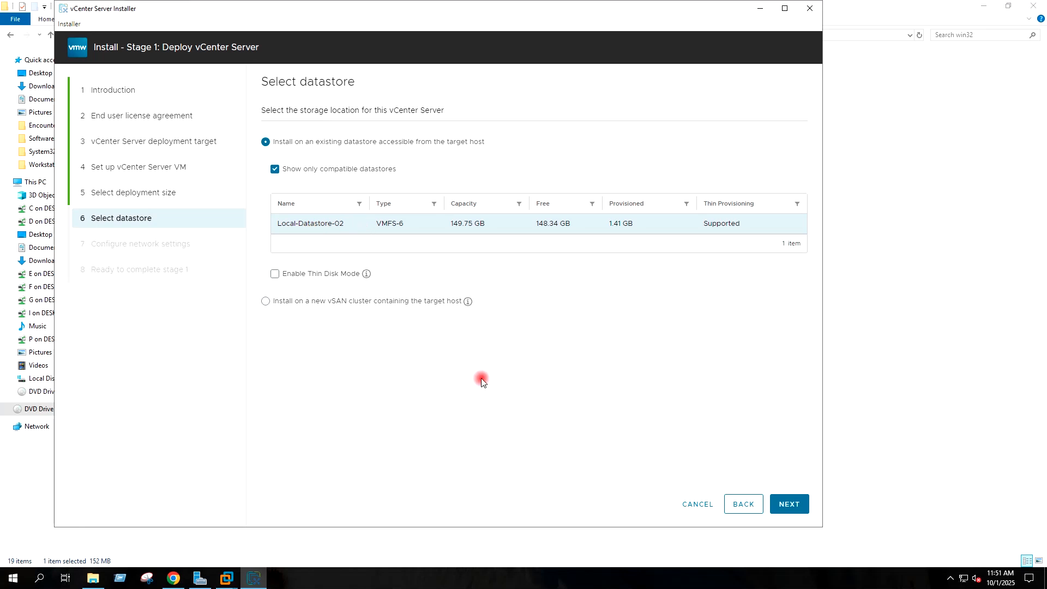
click(275, 275)
Step: Go to network settings and enter FQDN VCSA9VM.VIRTUALTECHBOX.COM
click(787, 506)
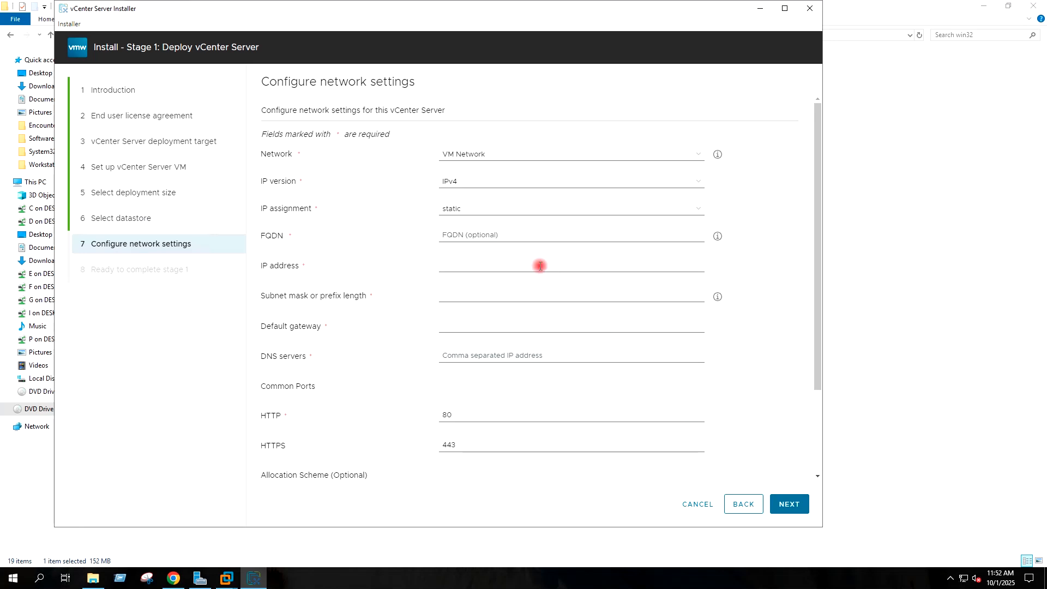
scroll(577, 248, down, 3)
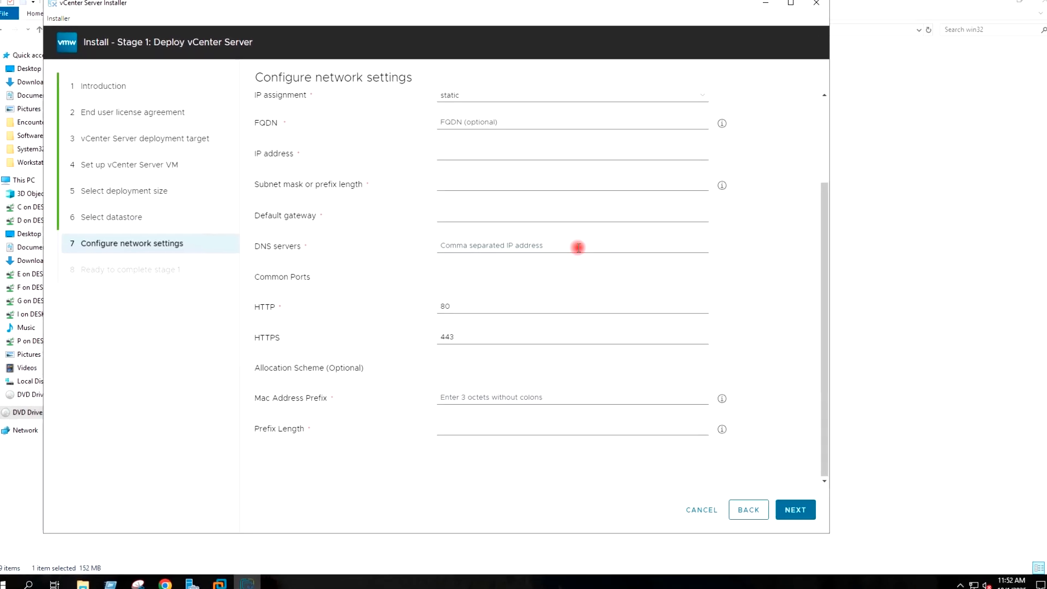
scroll(577, 246, up, 3)
scroll(576, 244, down, 3)
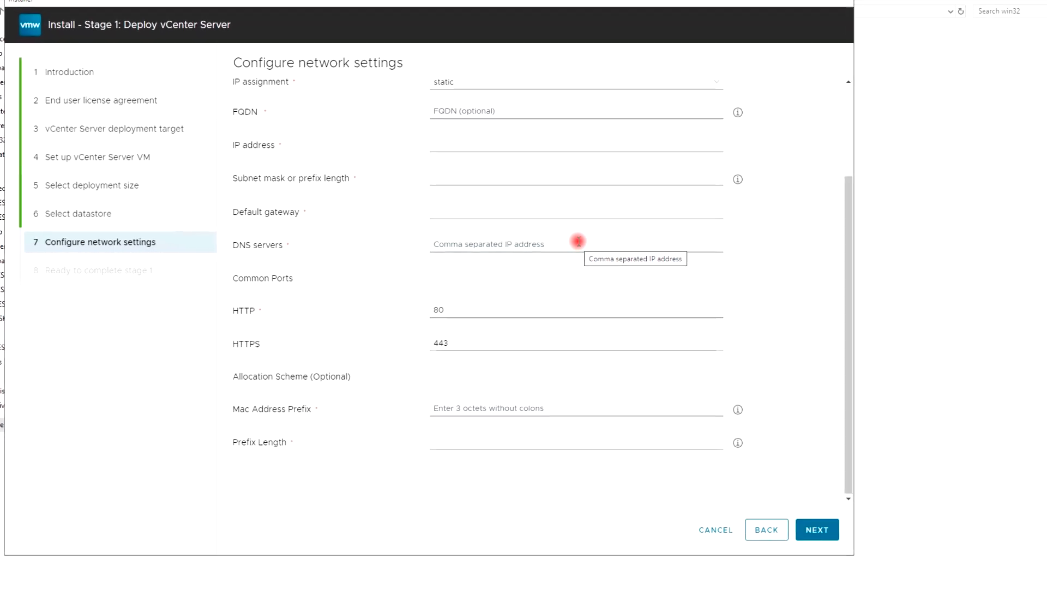
scroll(578, 241, up, 3)
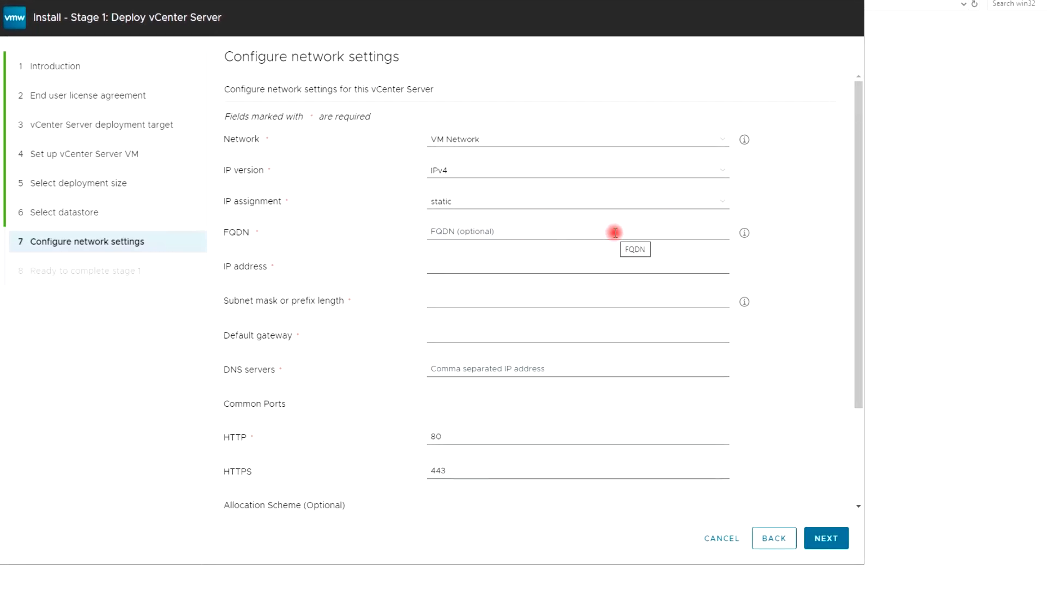
click(468, 234)
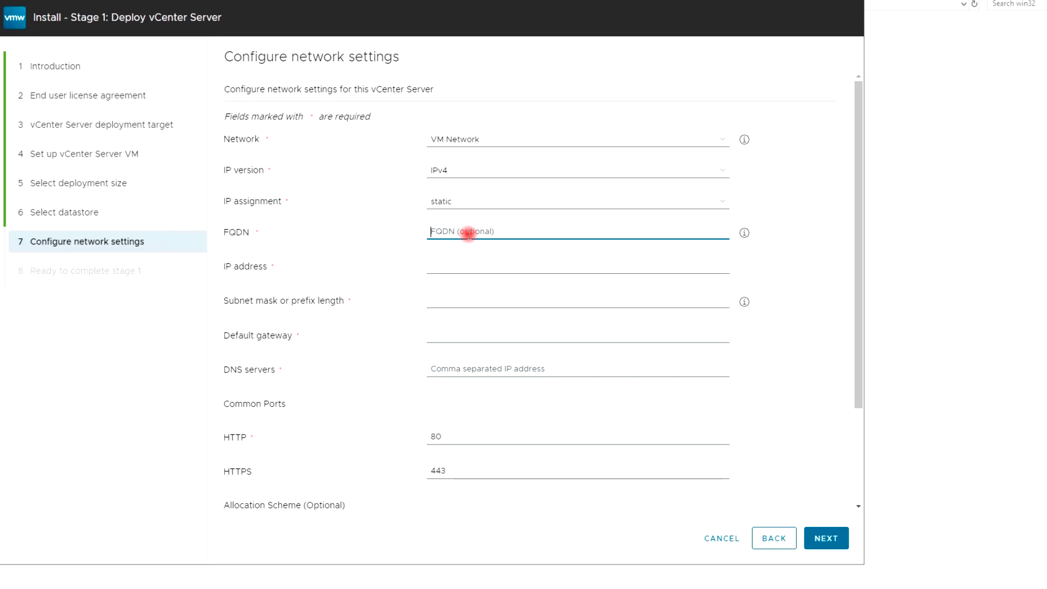
text(VCSA)
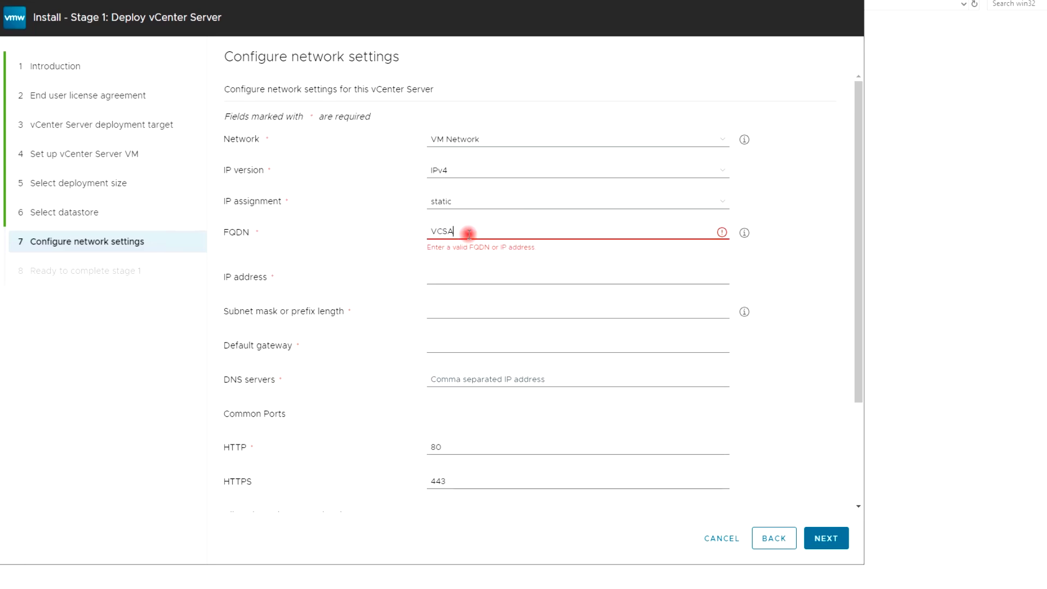
text(9VM.V)
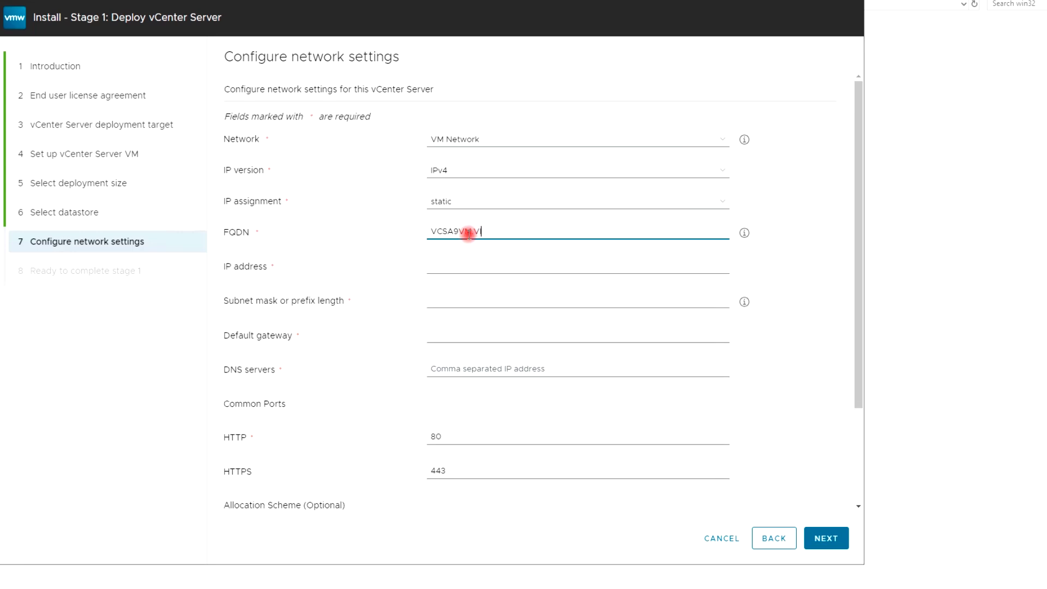
text(IIRTUALTECHBOX.COM)
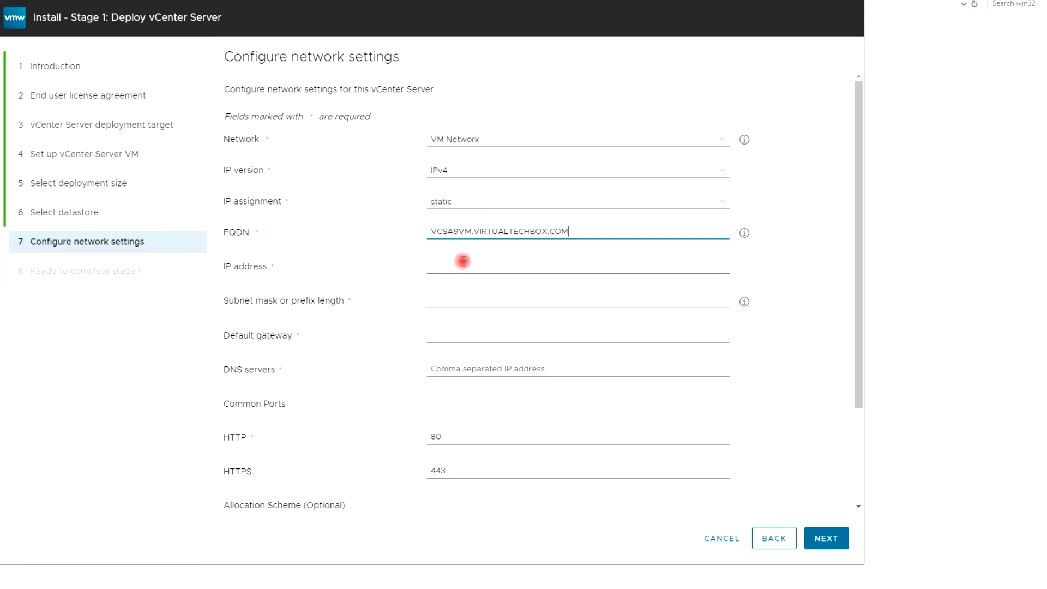
click(447, 269)
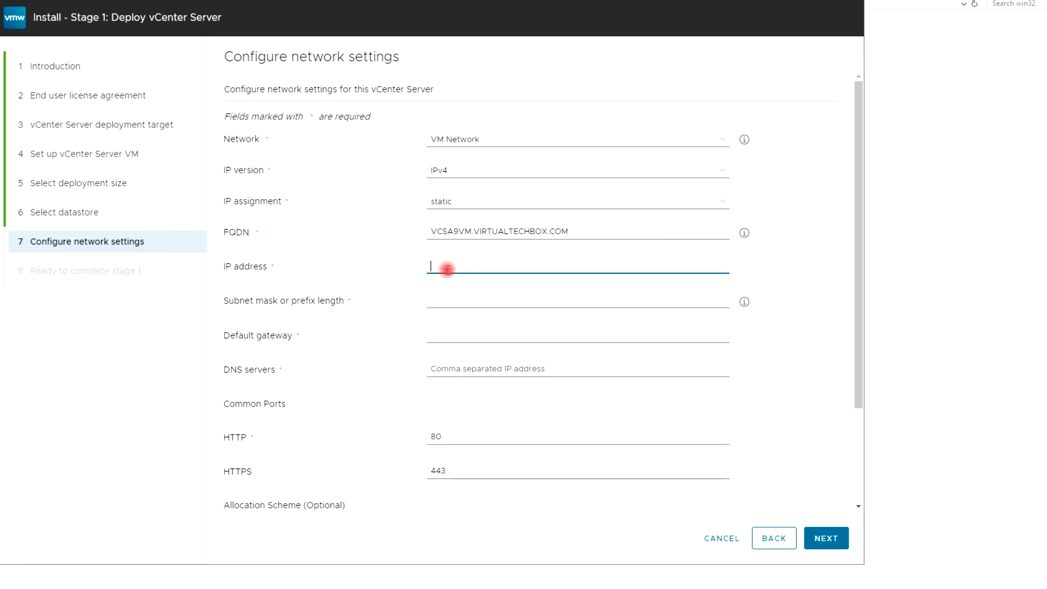
Step: Enter IP 192.168.31.143, subnet 255.255.255.0 and default gateway 192.168.31.1
text(1)
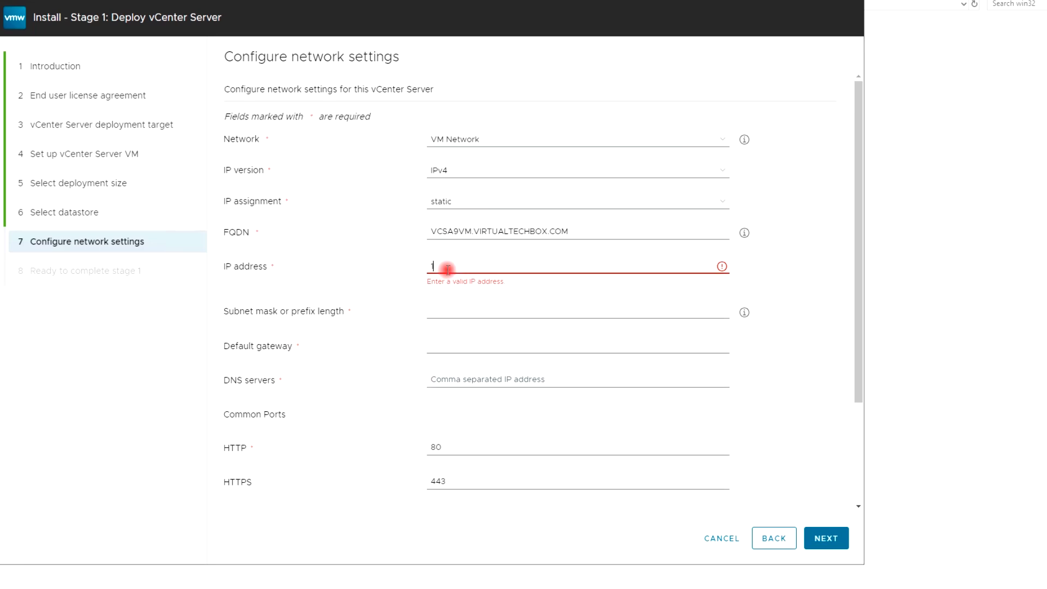
text(92.168.31.143)
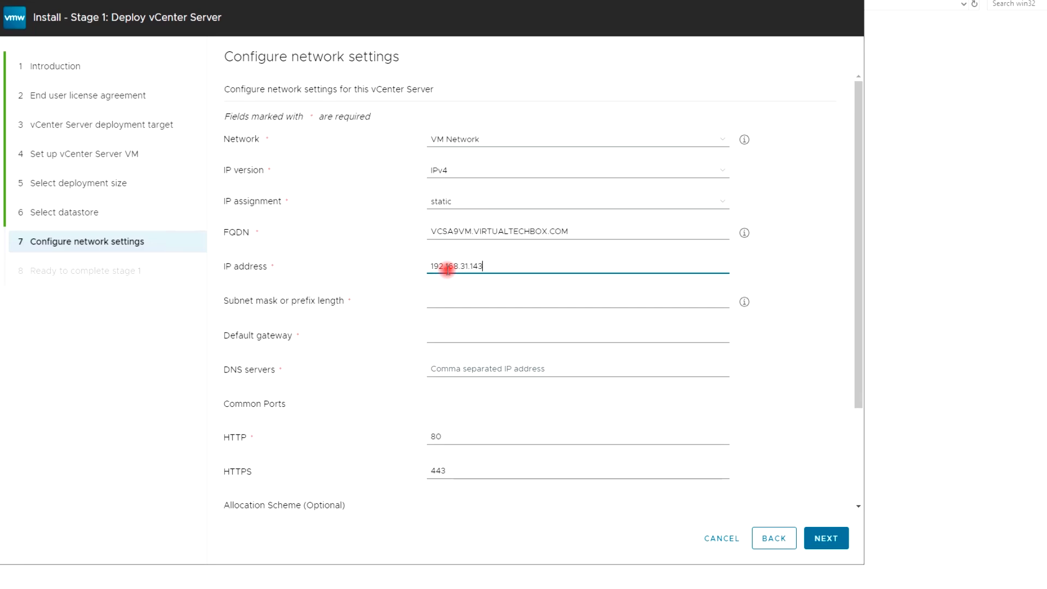
click(787, 255)
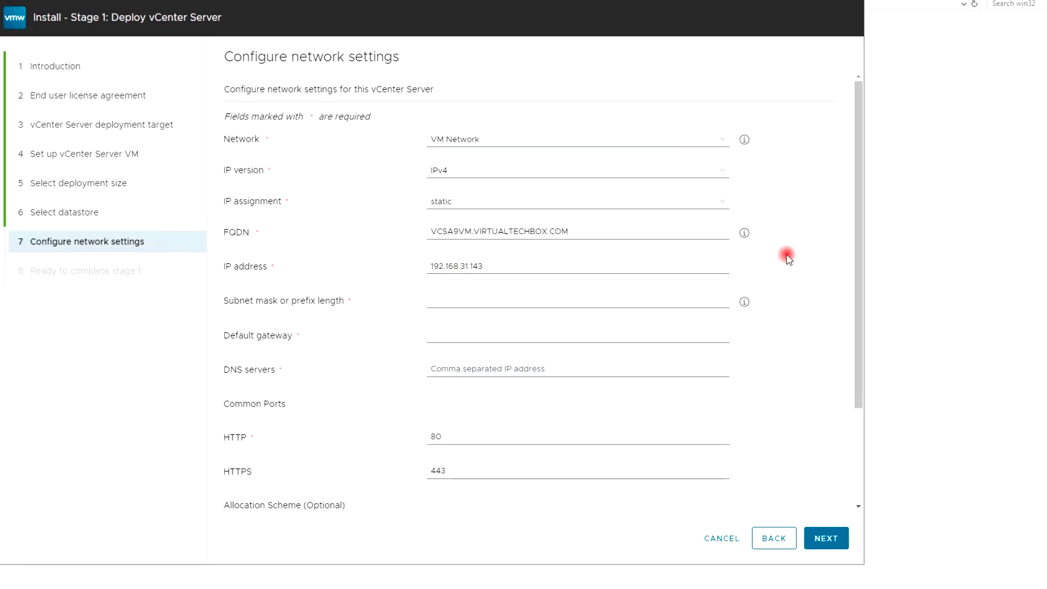
click(483, 304)
text(255.255.255)
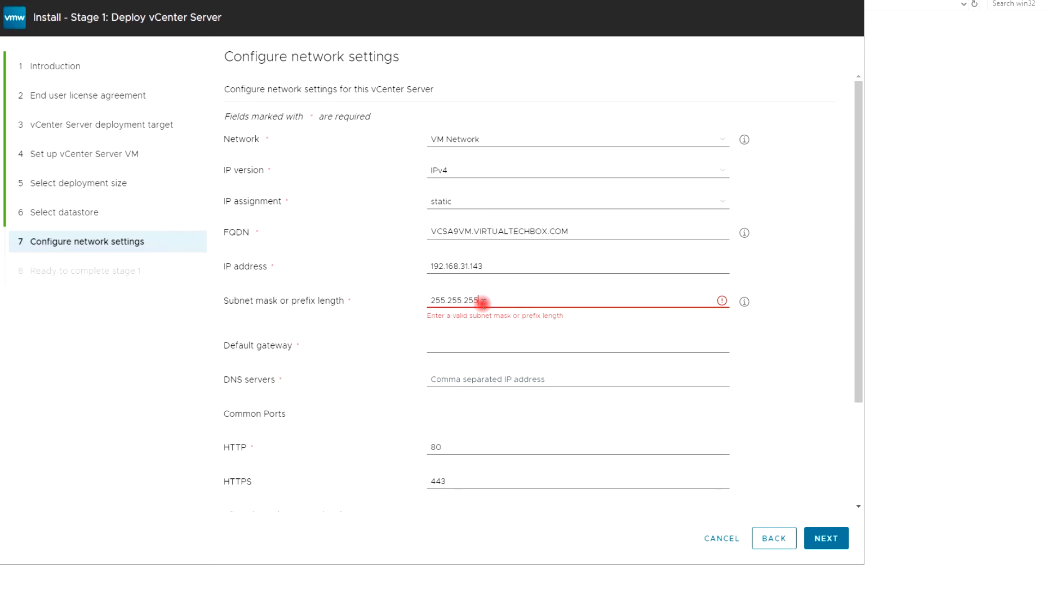
text(.0)
click(472, 337)
text(192)
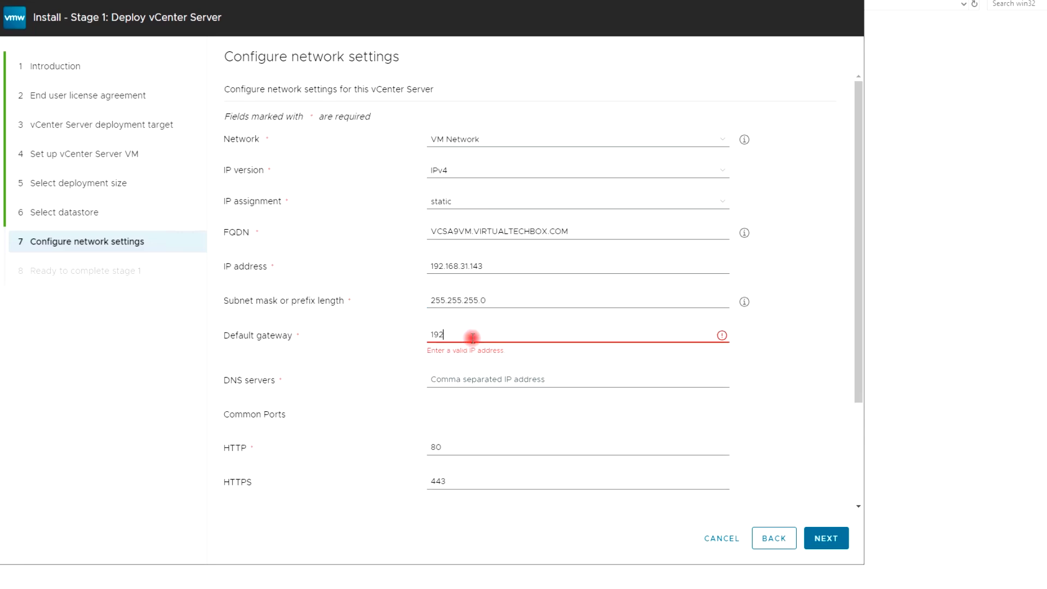
text(.168.31.1)
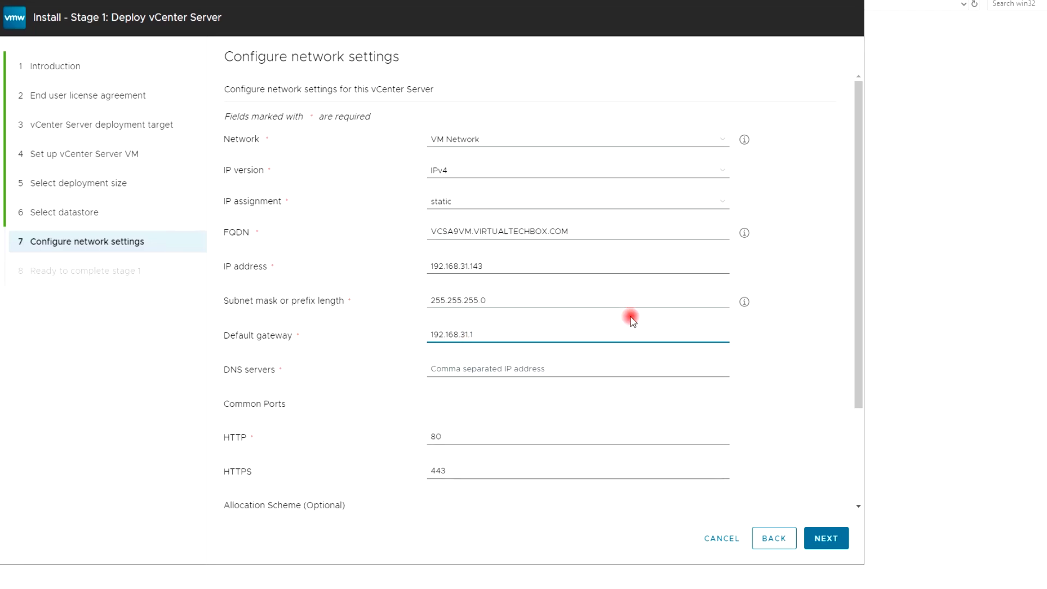
Step: Set DNS servers to 192.168.31.128, 192.168.31.1 and 8.8.8.8
click(456, 368)
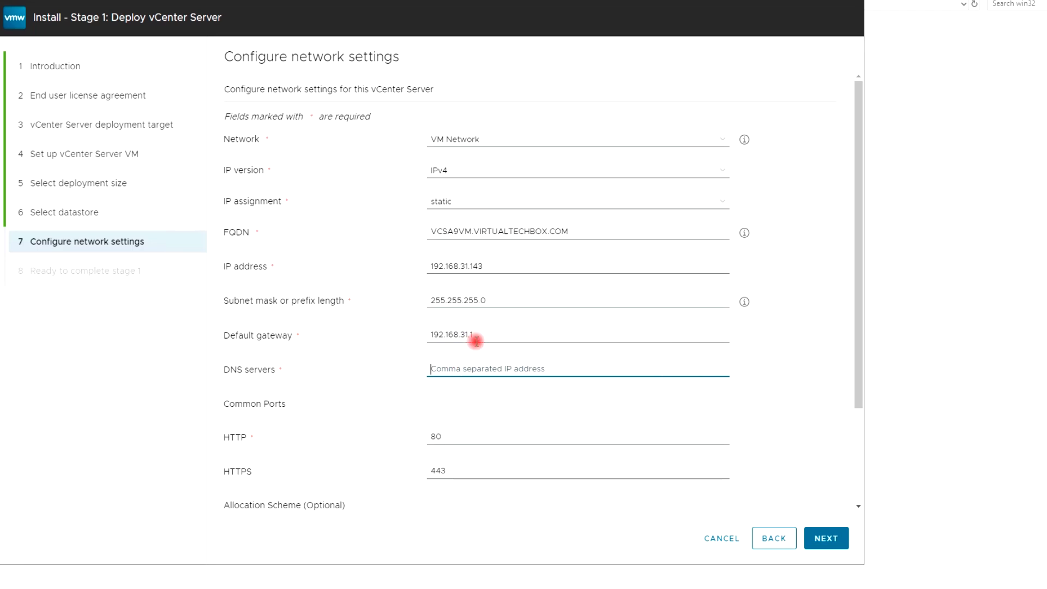
drag(478, 334, 409, 335)
key(ctrl+c)
click(461, 368)
key(ctrl+v)
text(28)
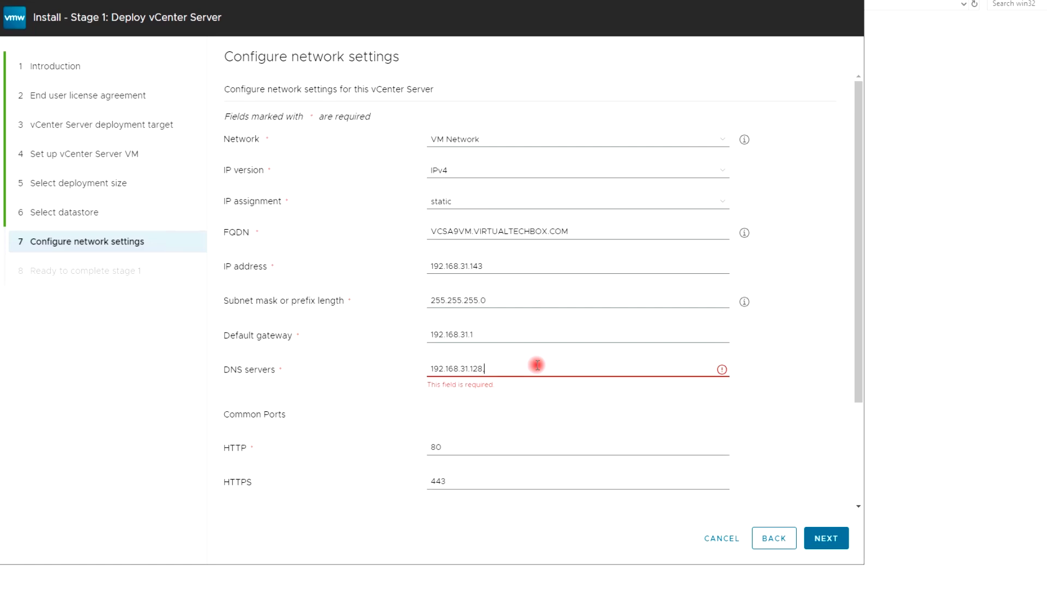
text(,192.168.31.1,8.8.8.8)
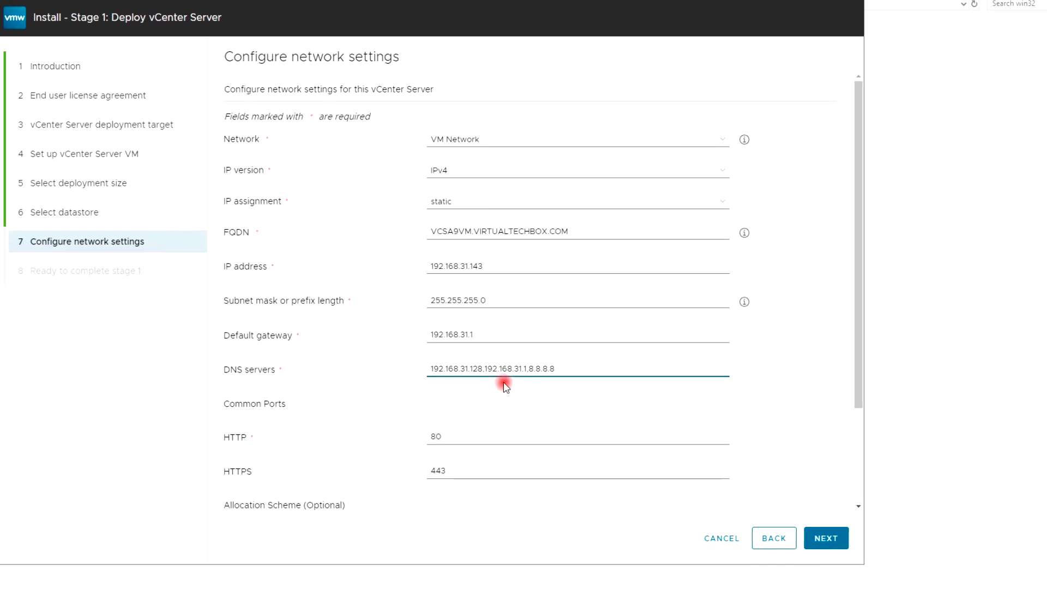
click(427, 403)
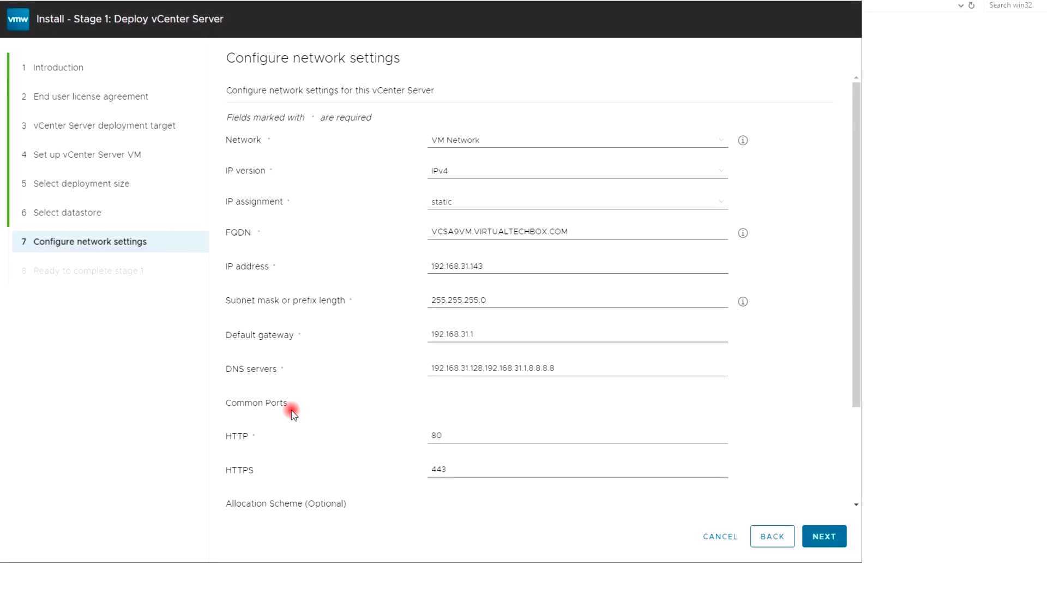
scroll(368, 388, down, 3)
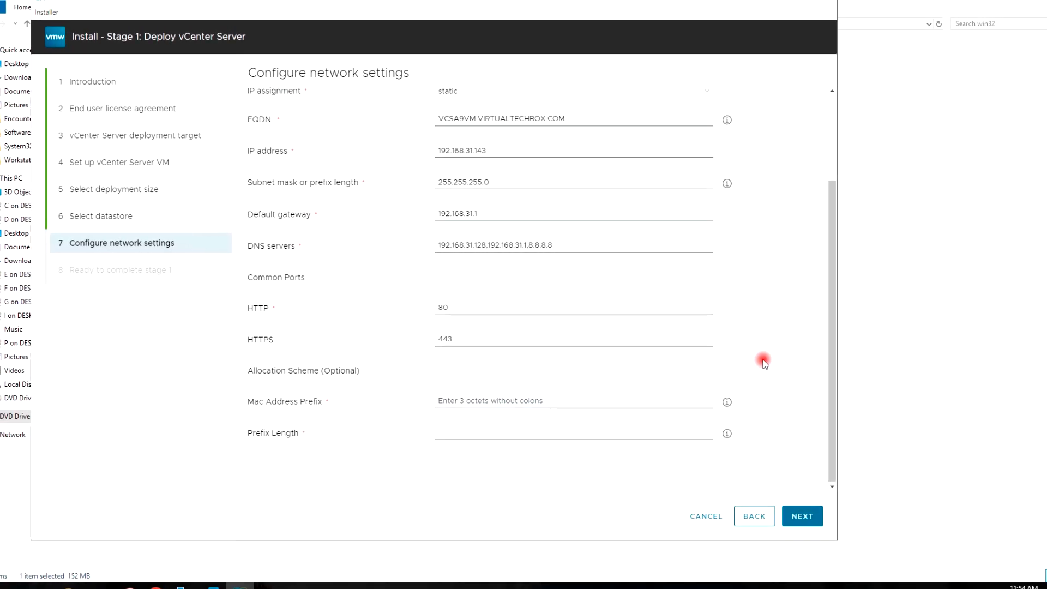
Step: Review the Ready to complete stage 1 summary and start the deployment
click(798, 515)
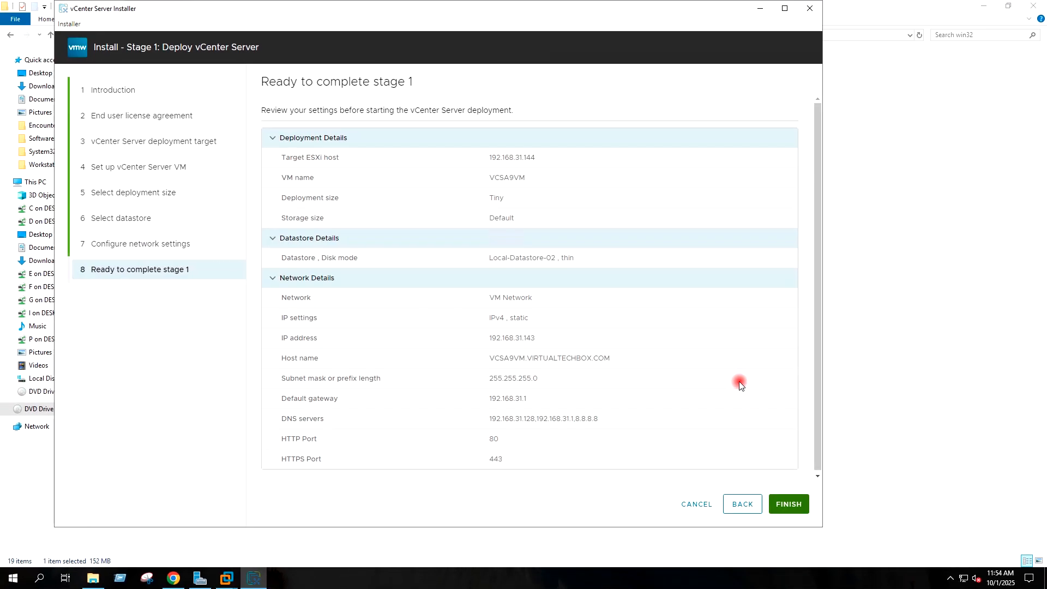
drag(816, 269, 806, 299)
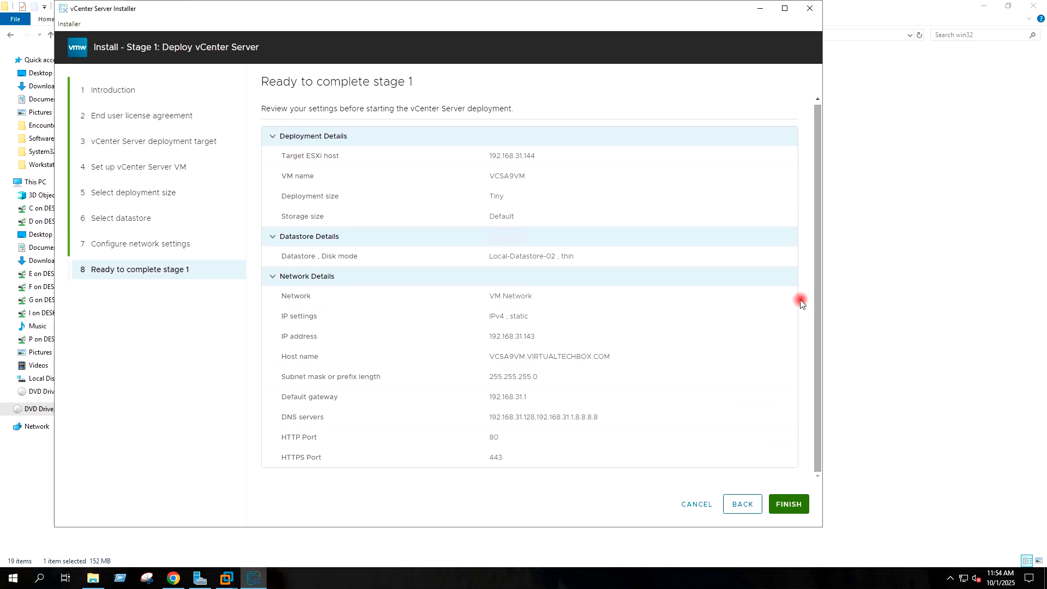
scroll(779, 312, down, 2)
scroll(779, 311, up, 2)
scroll(779, 312, down, 2)
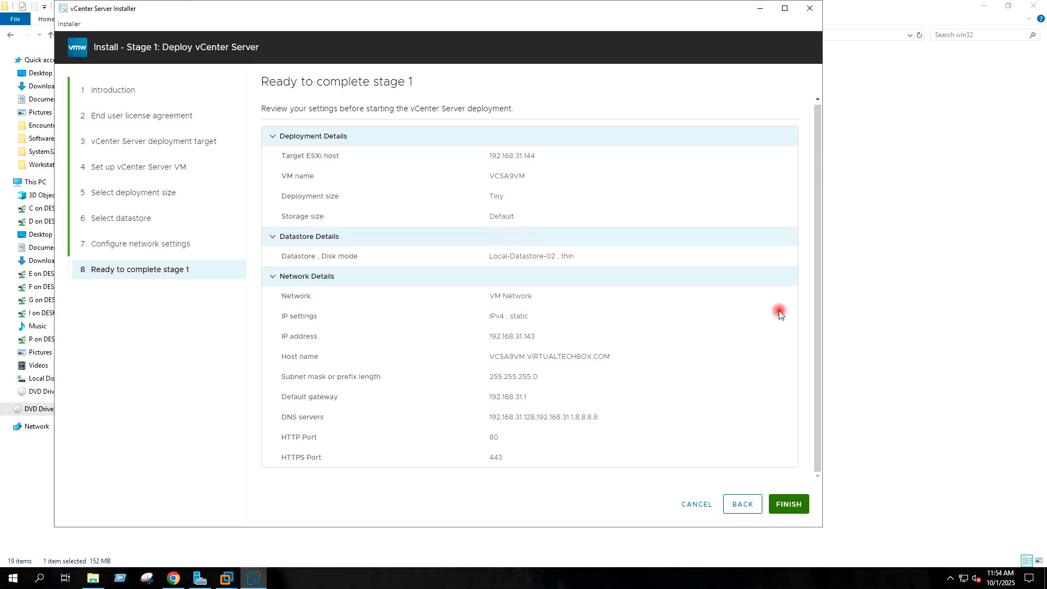
click(789, 505)
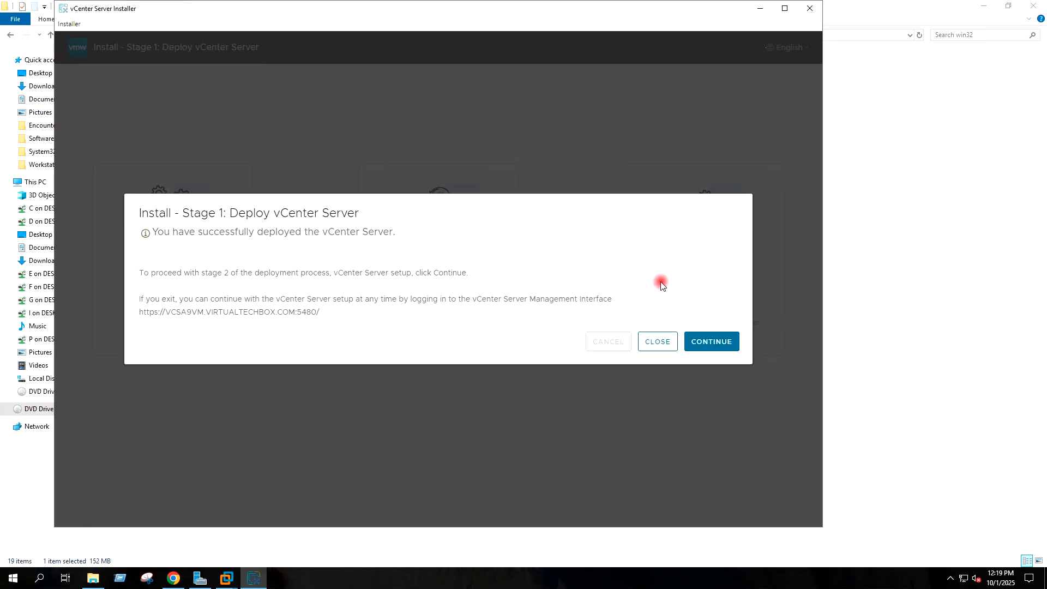
Step: Continue from the stage 1 success dialog past the Stage 2 introduction
click(707, 343)
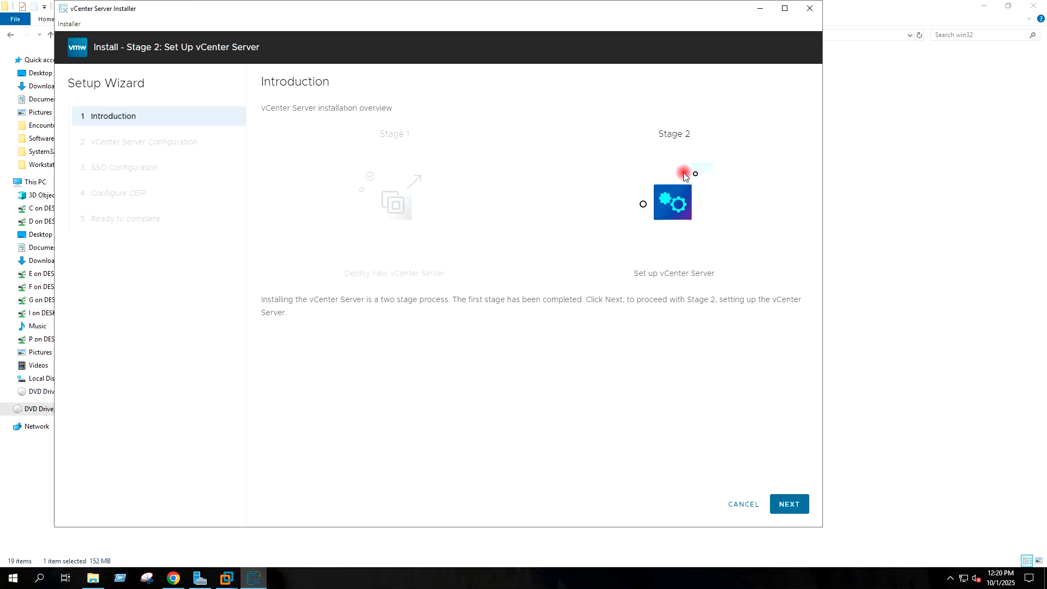
click(790, 503)
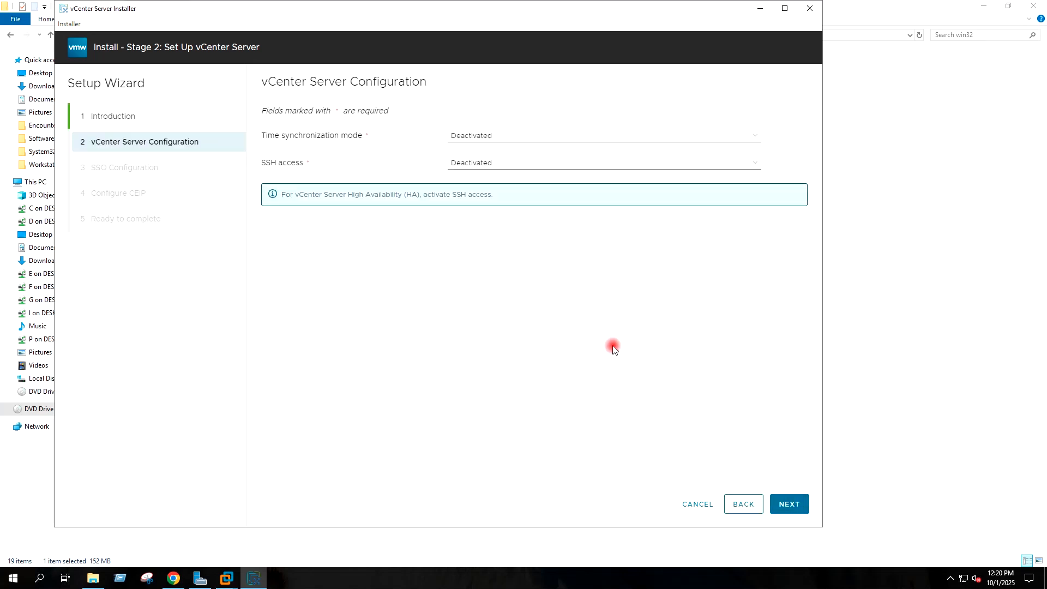
Step: Synchronize the appliance time with the ESXi host and activate SSH access
click(518, 137)
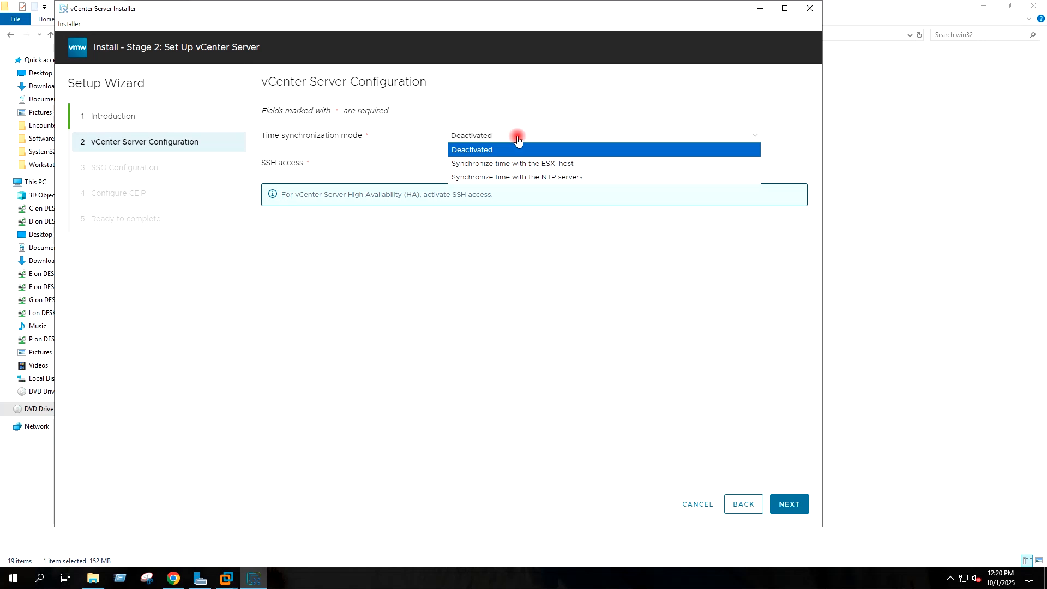
click(568, 165)
click(494, 163)
click(488, 176)
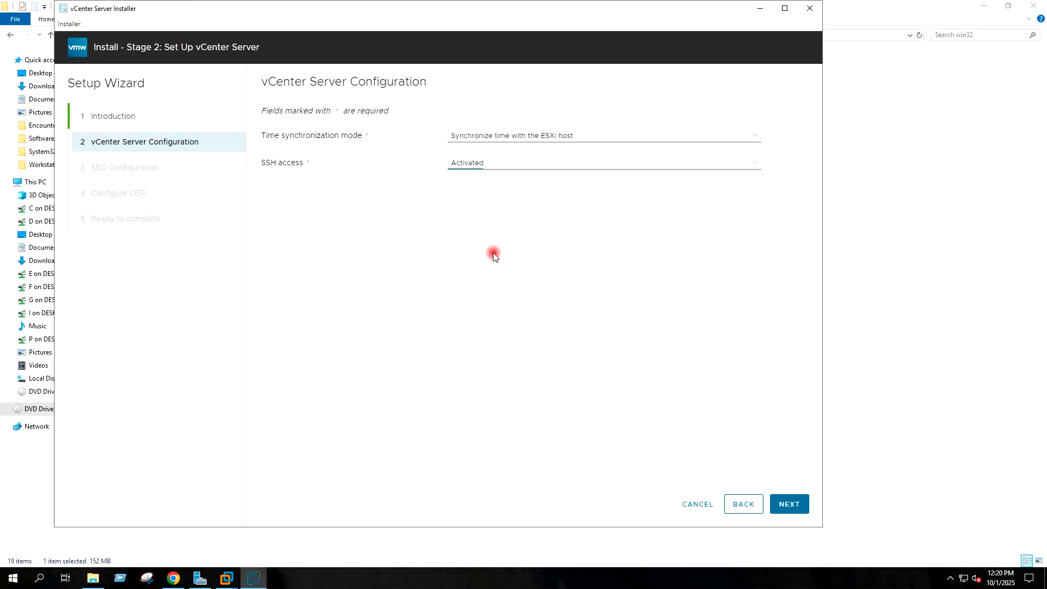
click(787, 503)
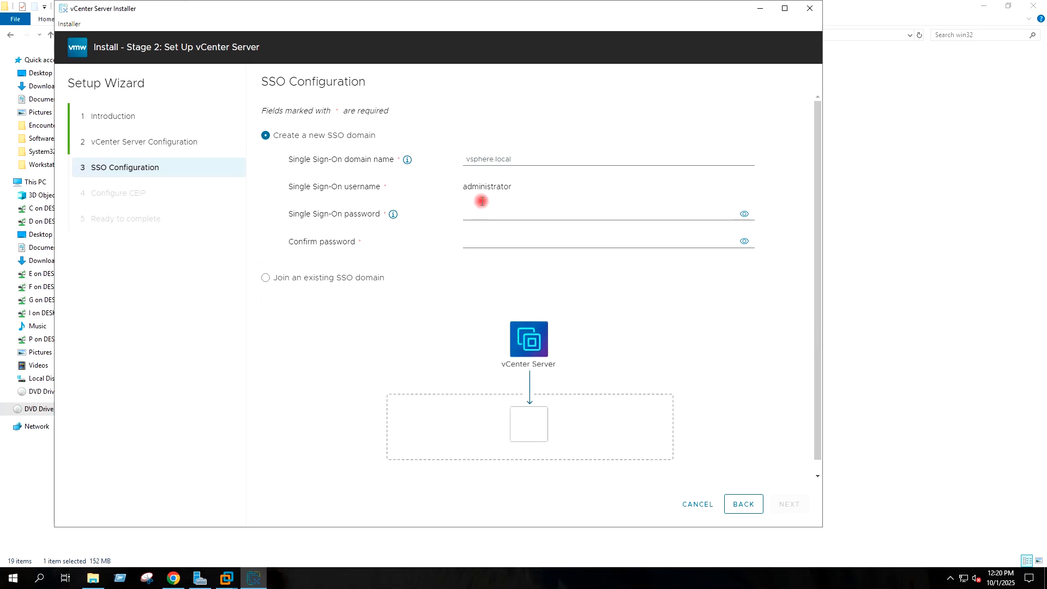
Step: Name the new SSO domain vsphere.local and set and confirm its administrator password
click(482, 160)
text(v)
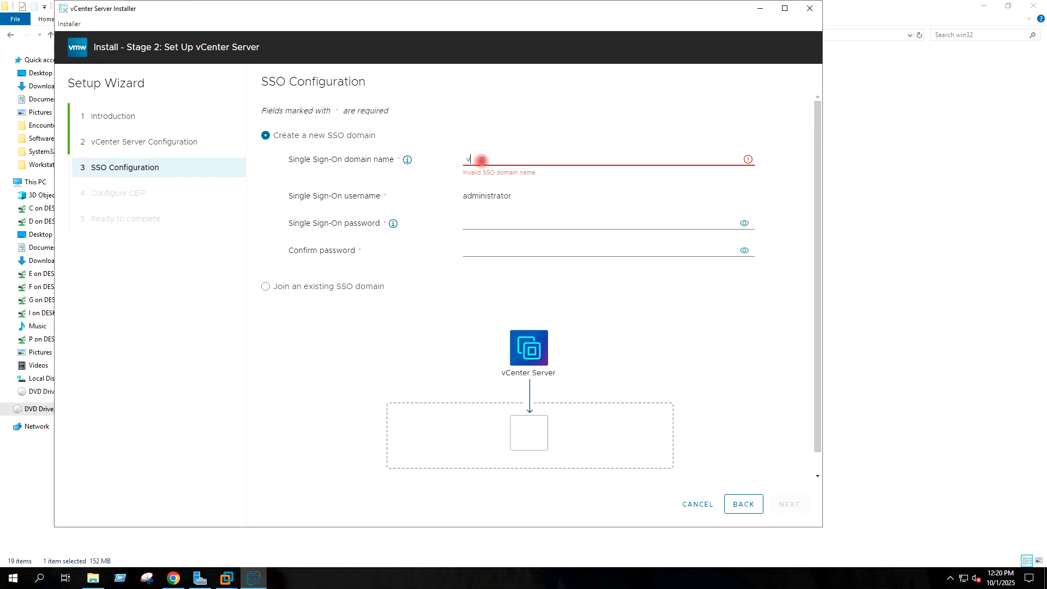
text(sphere.local)
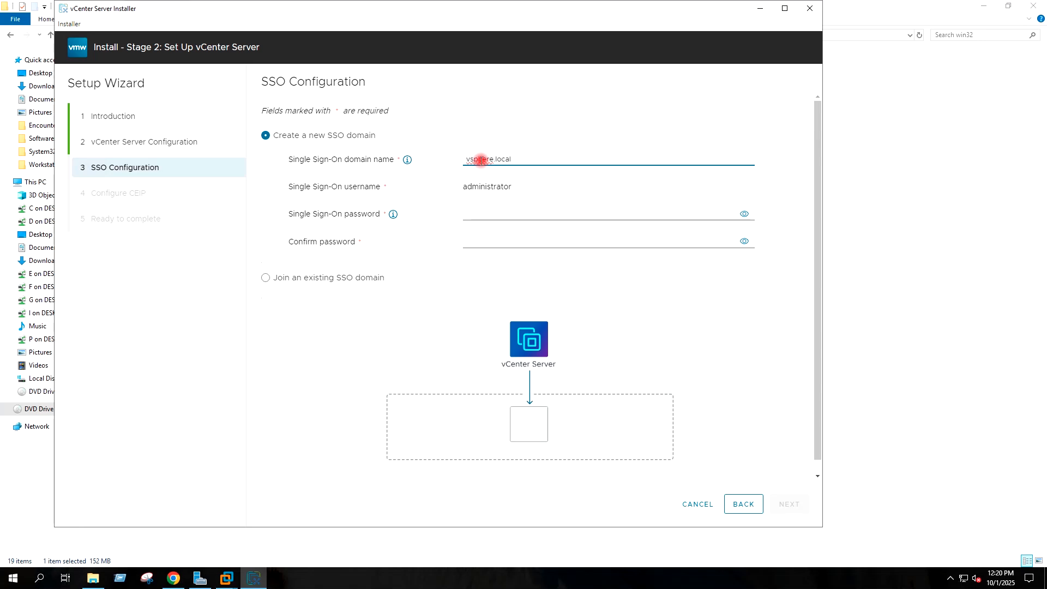
click(576, 137)
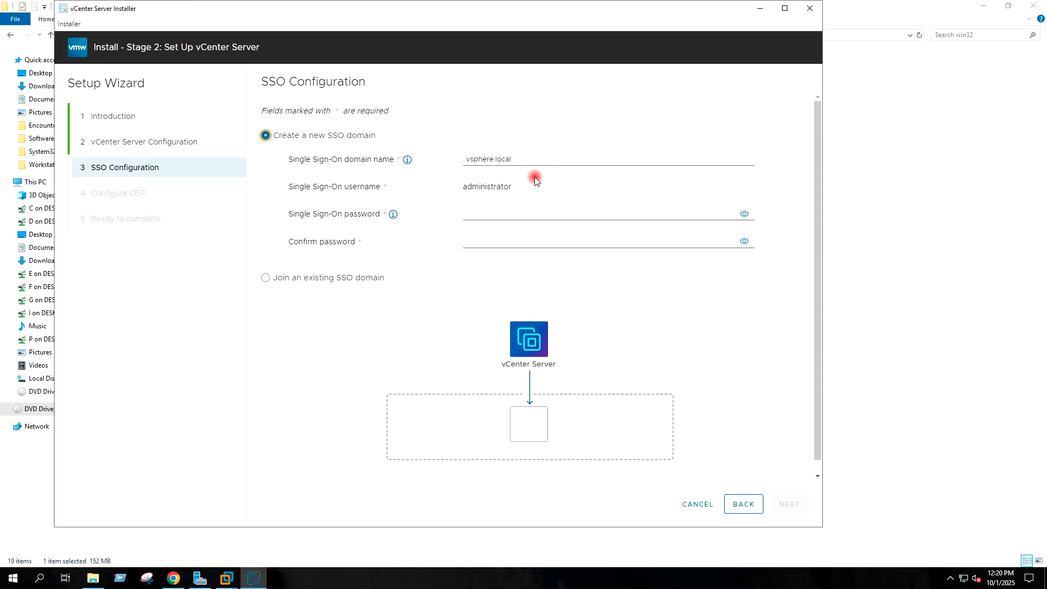
click(497, 215)
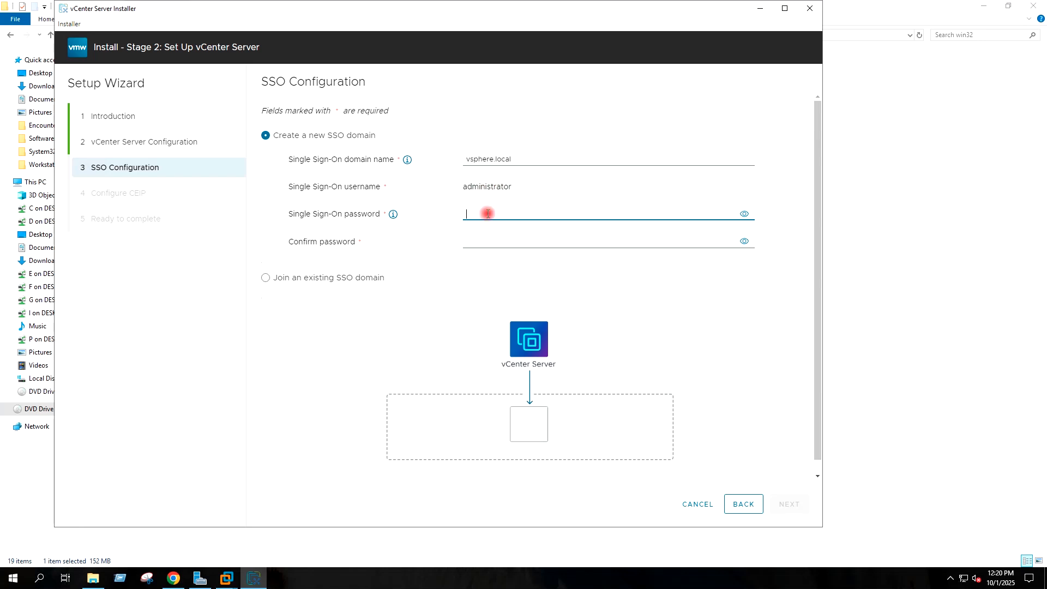
text(•••••)
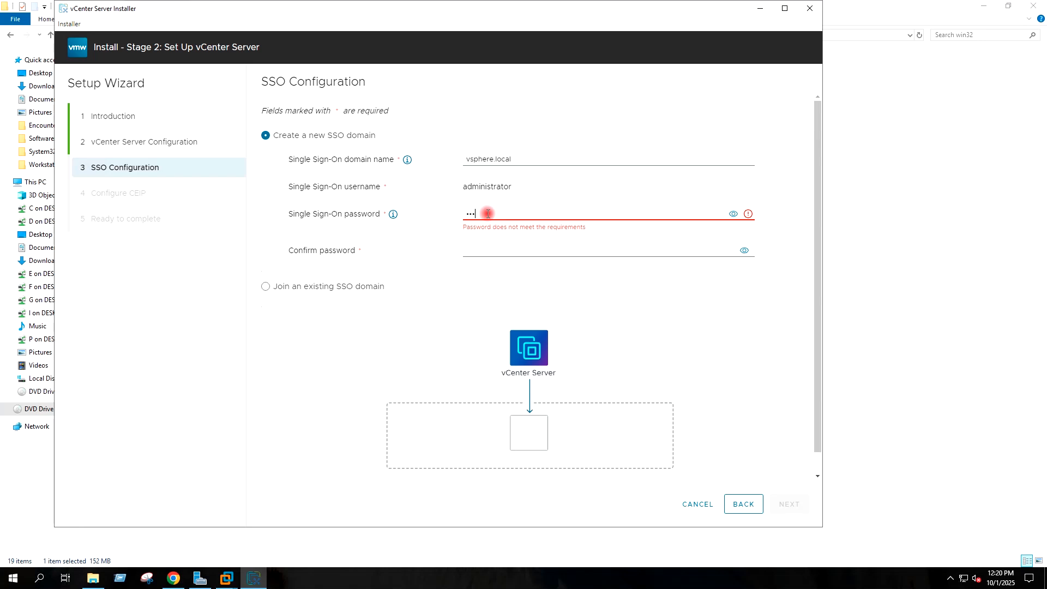
text(••••)
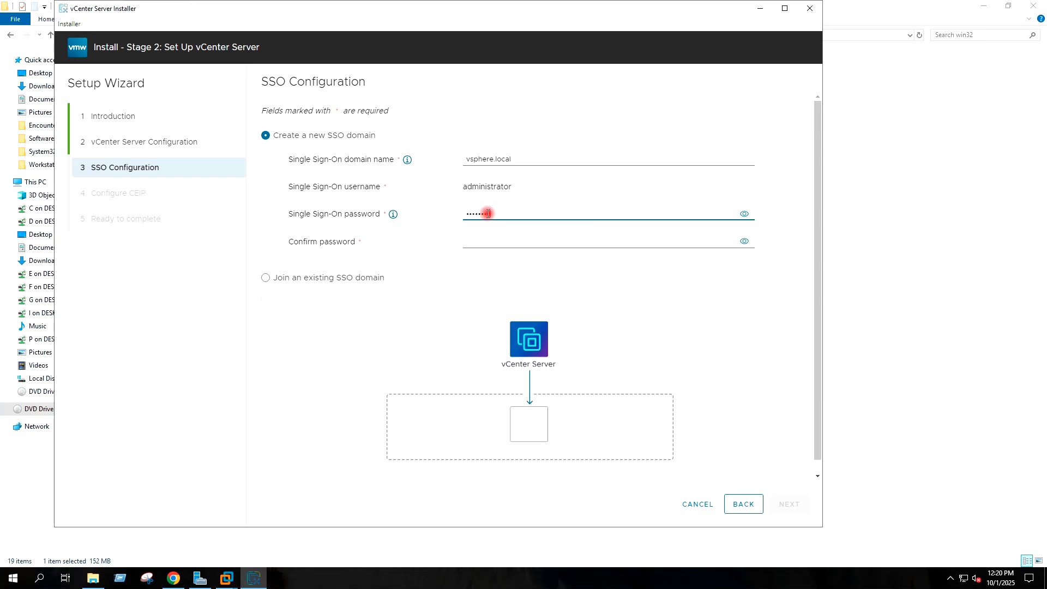
key(Tab)
key(Tab)
text(••••••)
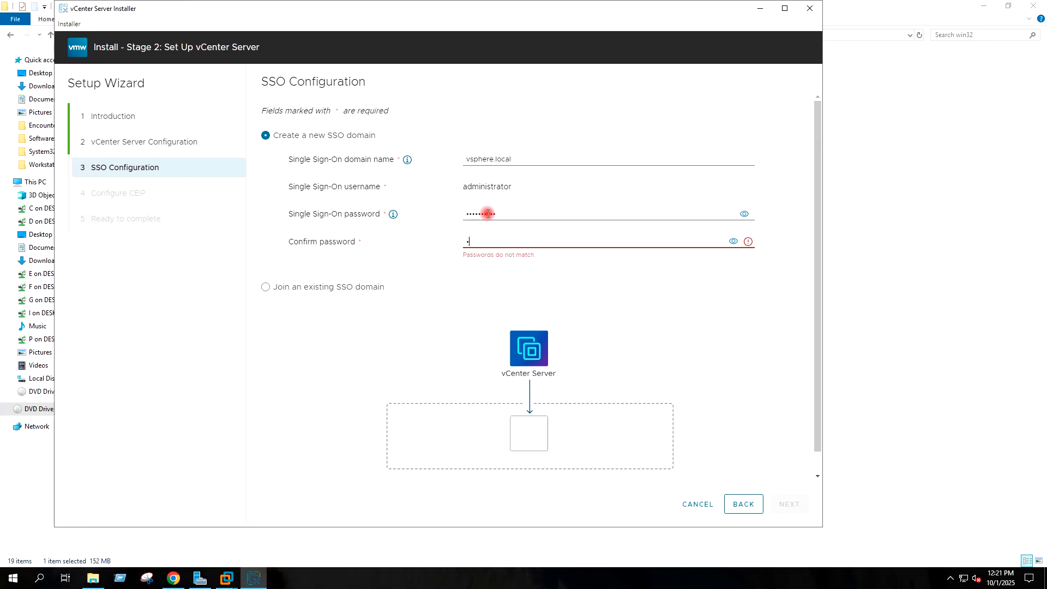
text(••••)
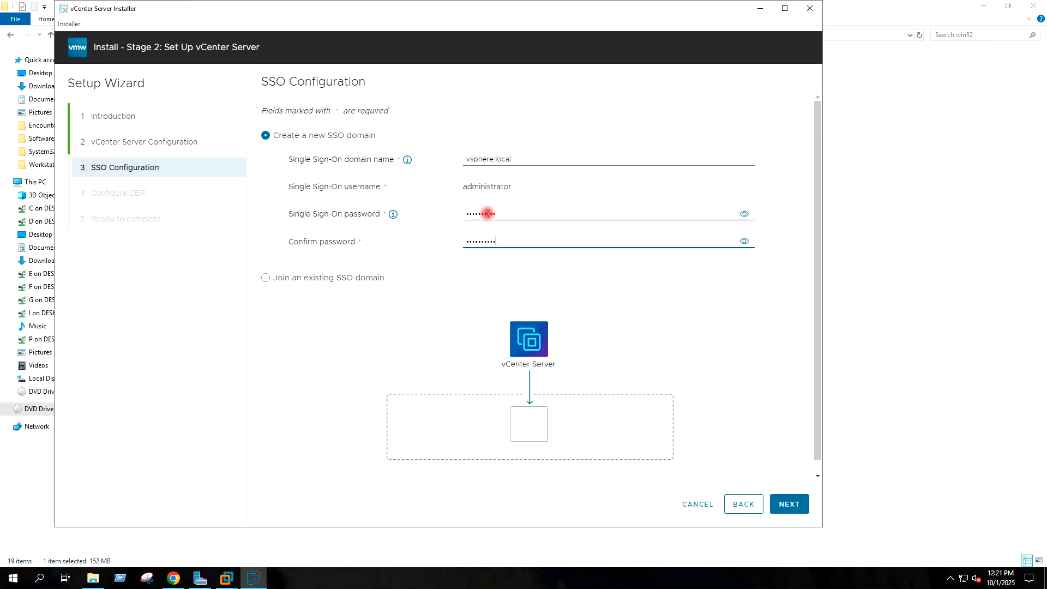
Step: Opt out of the Customer Experience Improvement Program and reach the stage 2 summary
drag(817, 440, 816, 394)
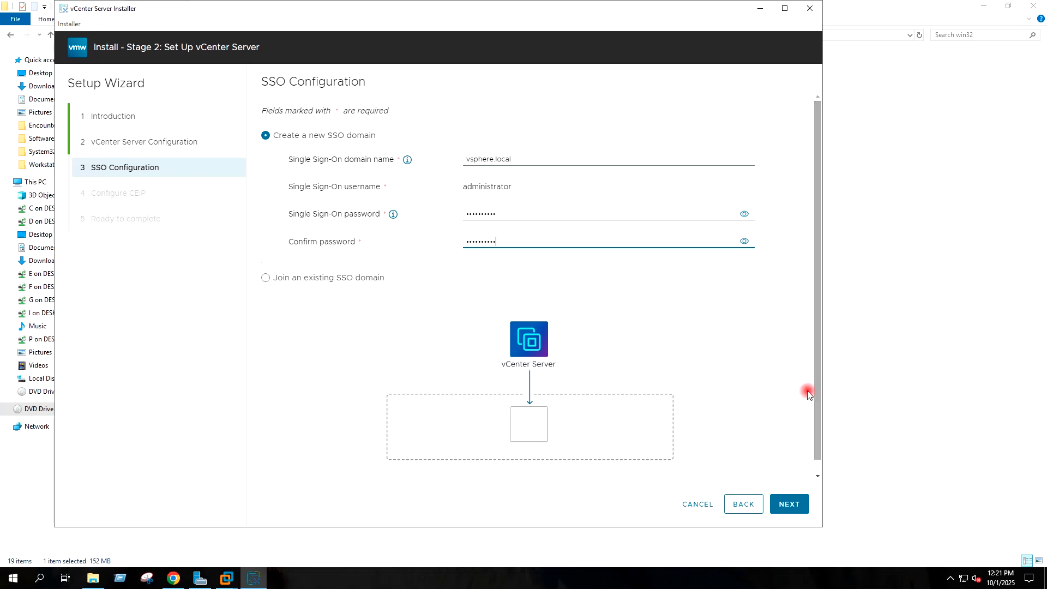
click(792, 502)
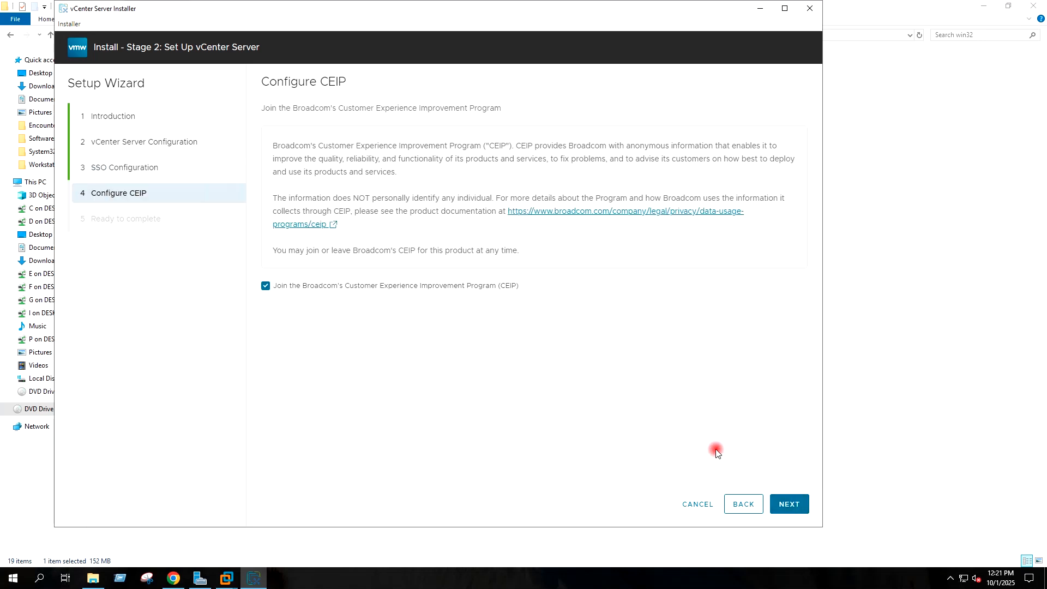
click(265, 287)
click(790, 502)
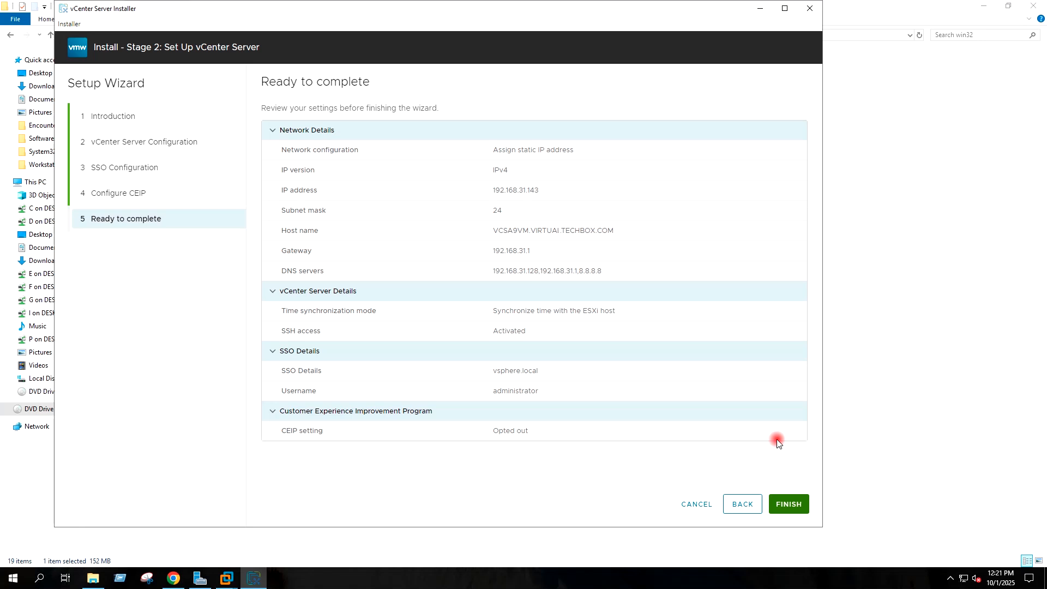
Step: Finish the Ready to complete summary to start the stage 2 setup
click(784, 500)
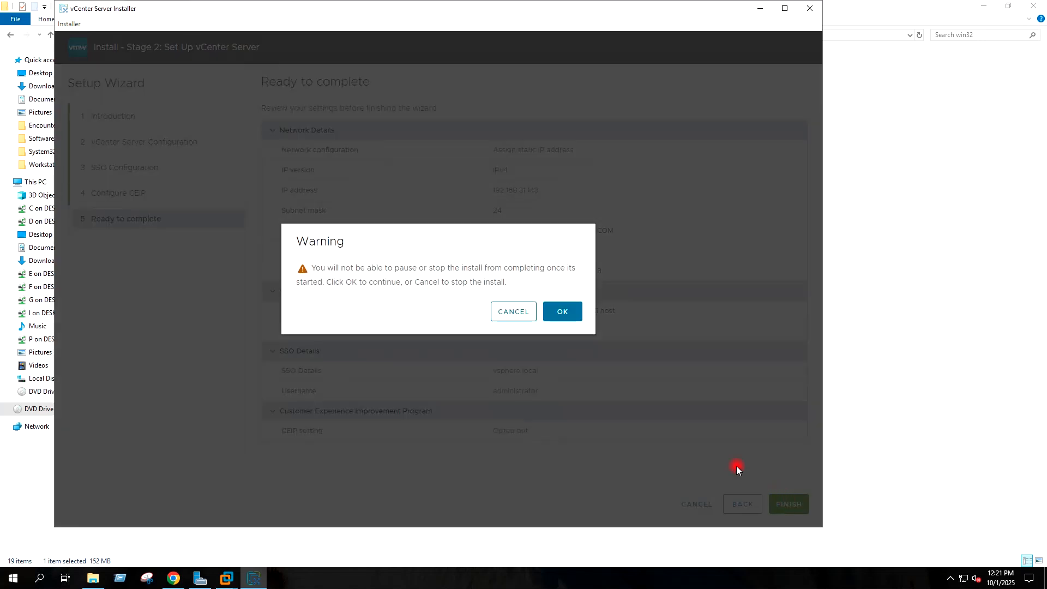
Step: Confirm the stage 2 install, close the finished installer and File Explorer, and open a new Chrome tab
click(563, 313)
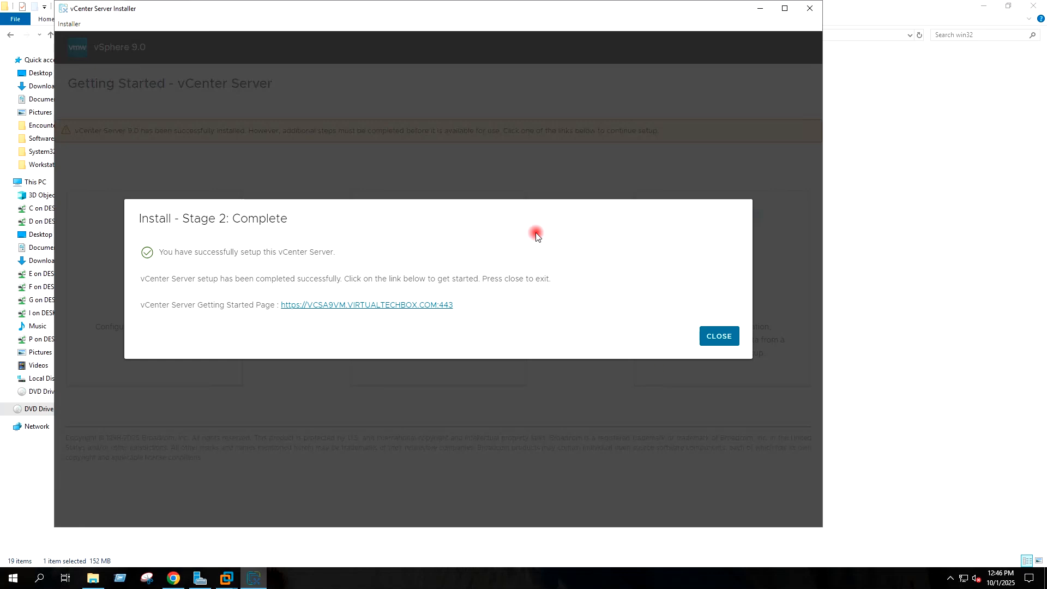
click(718, 336)
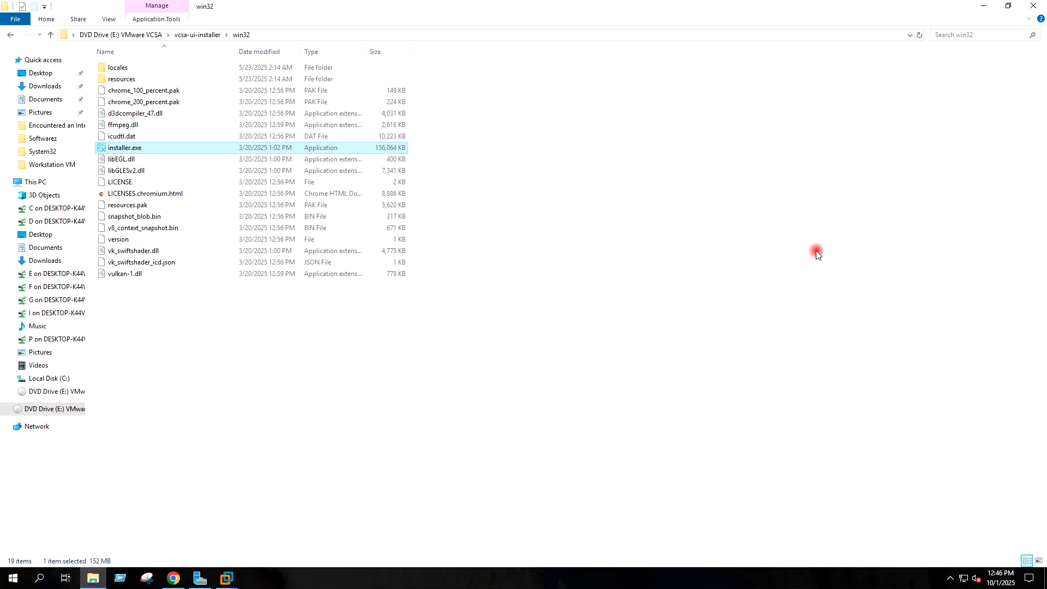
click(1033, 6)
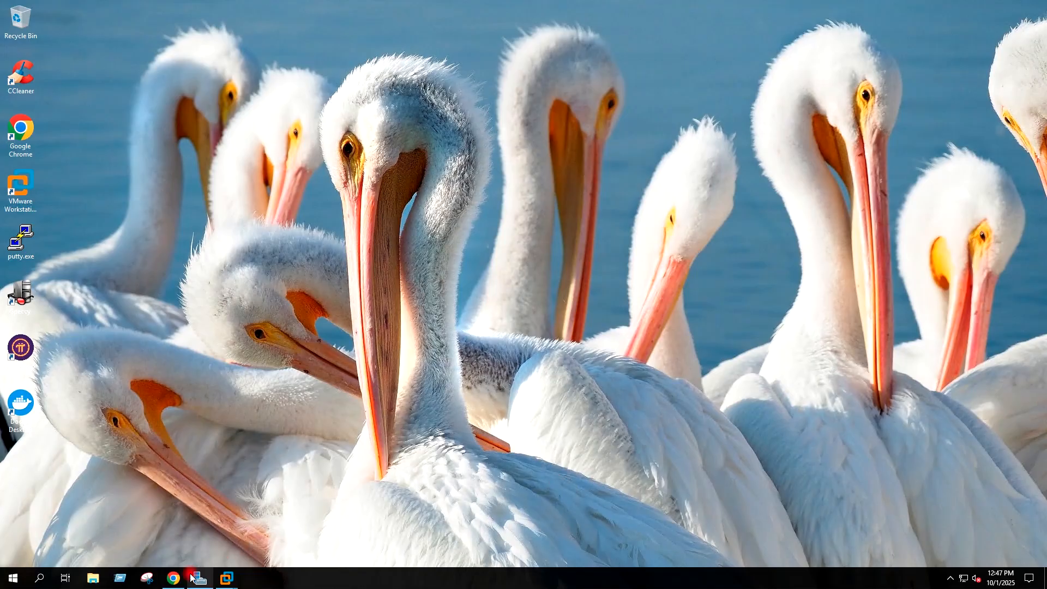
click(173, 578)
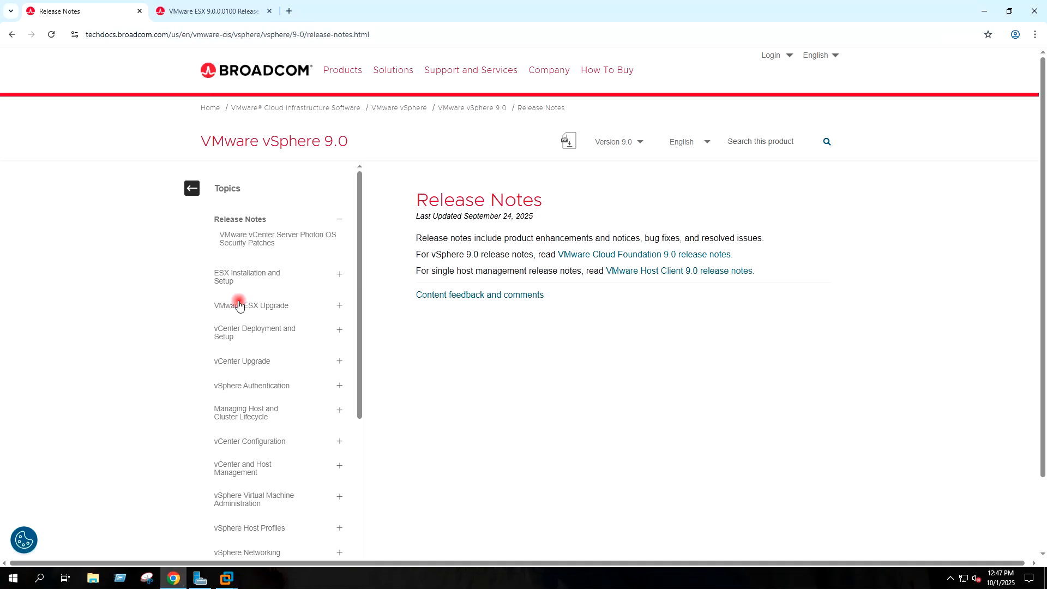
click(287, 11)
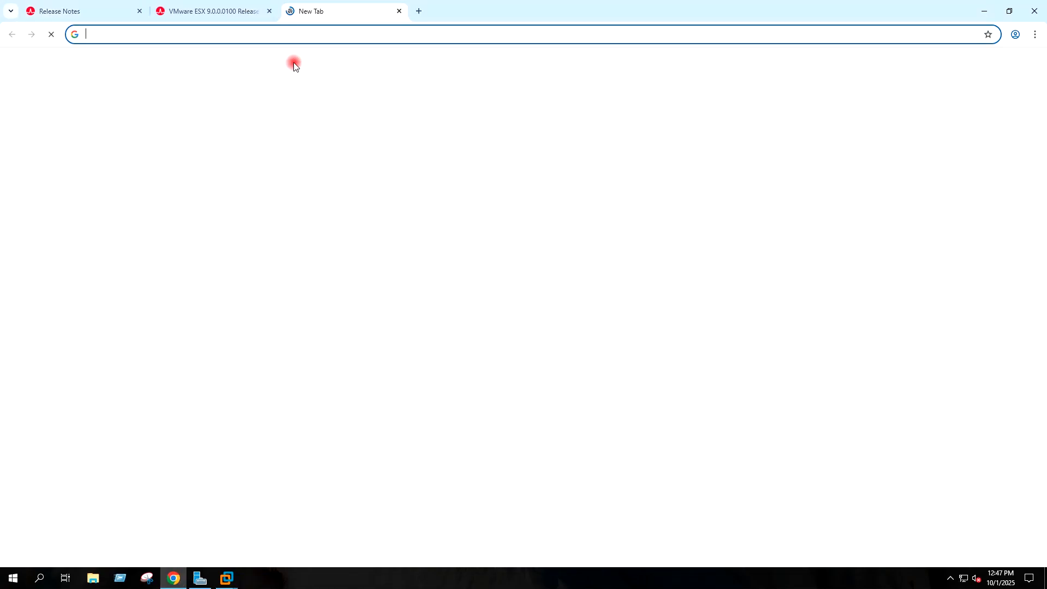
Step: Log in to the ESXi Host Client at 192.168.31.144 as root
text(19)
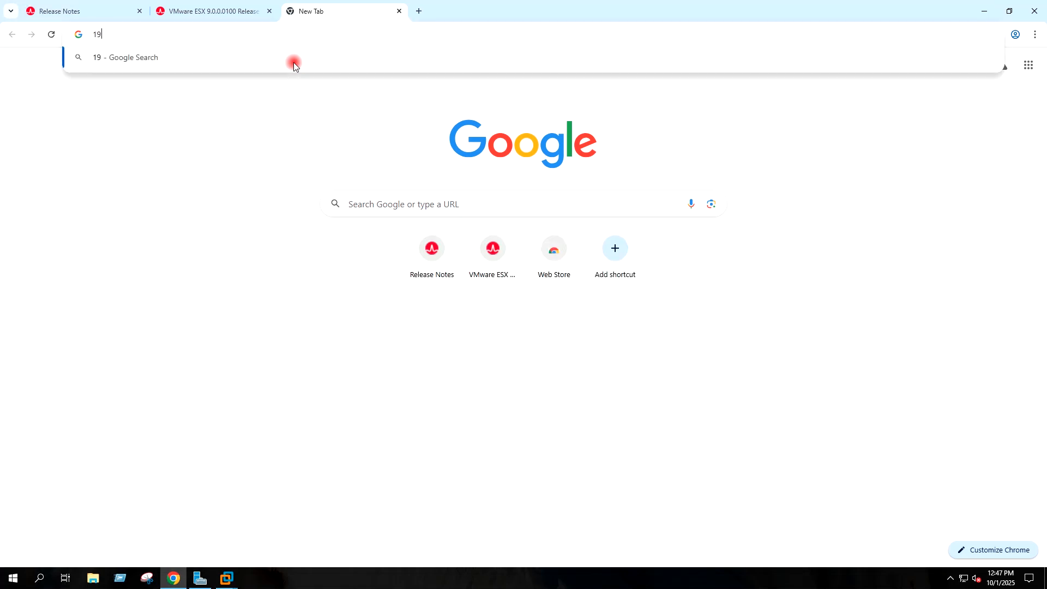
text(2.168)
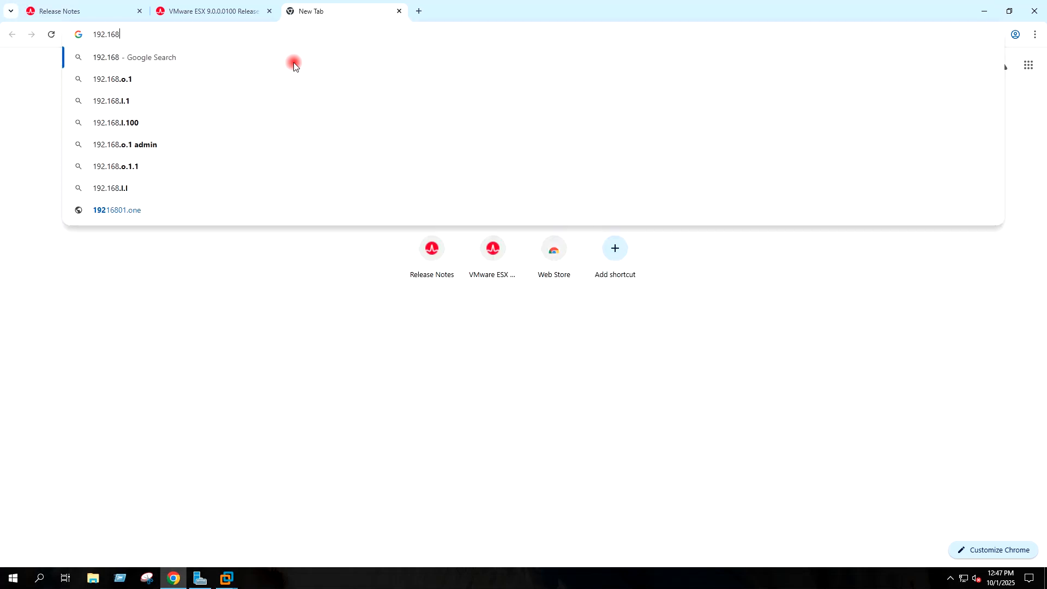
text(.31.144)
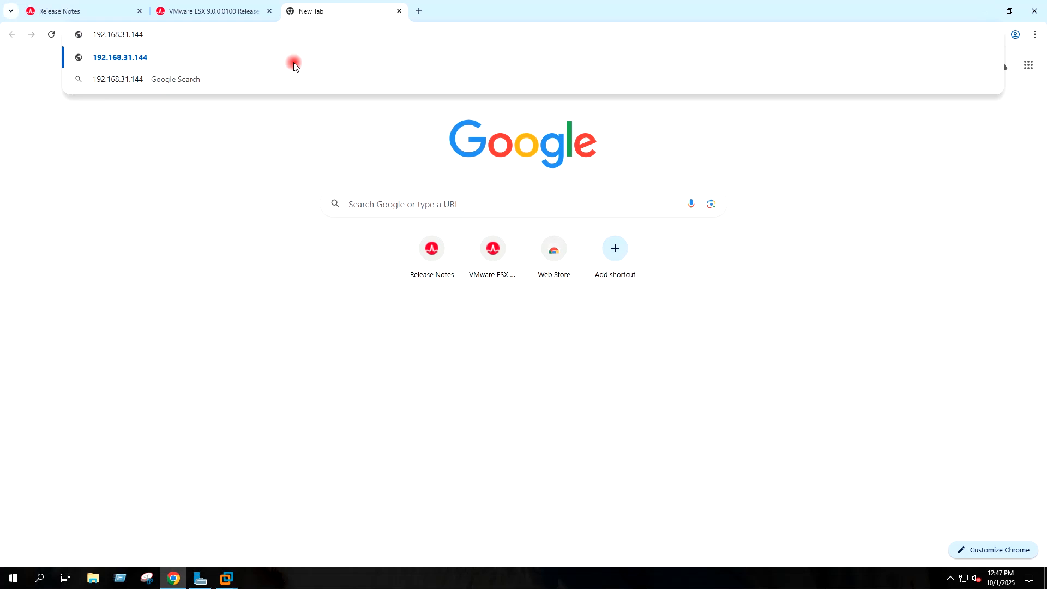
key(Return)
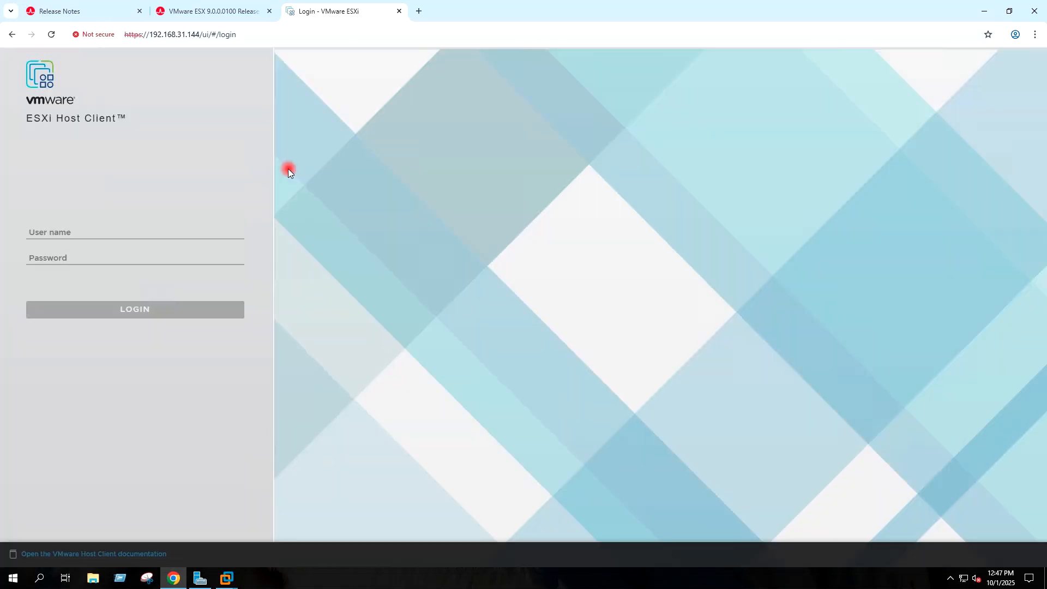
text(r)
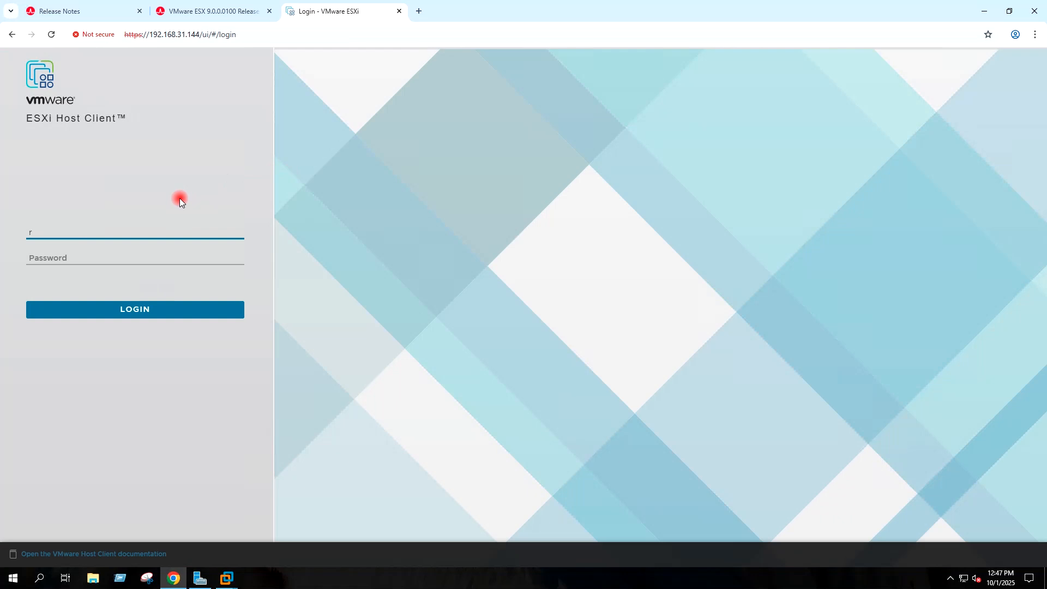
text(oot)
key(Tab)
text(**********)
key(Return)
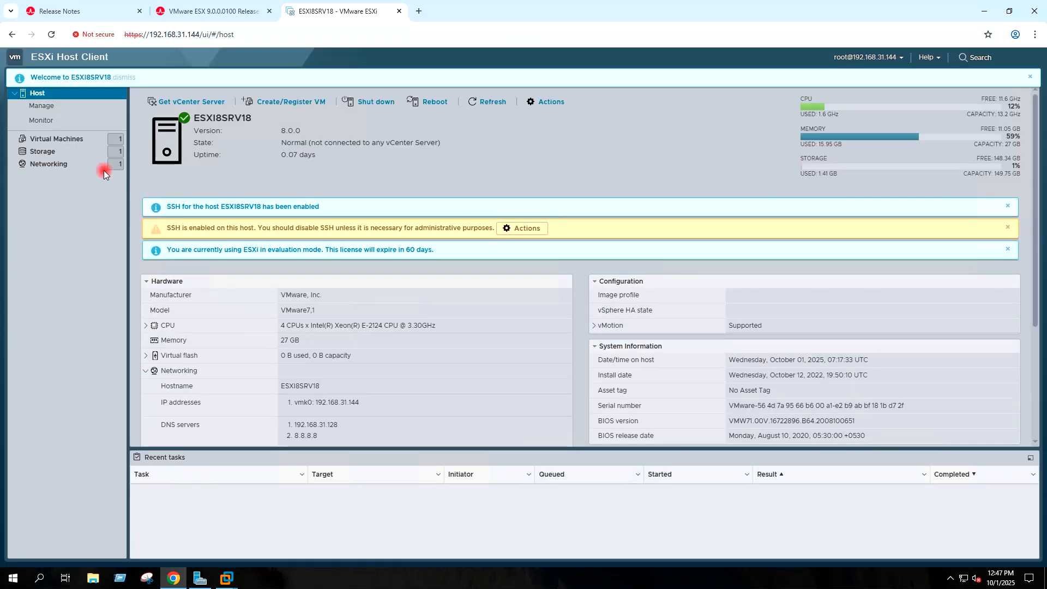
Step: List the host's virtual machines showing VCSA9VM and dismiss the welcome banner
click(77, 140)
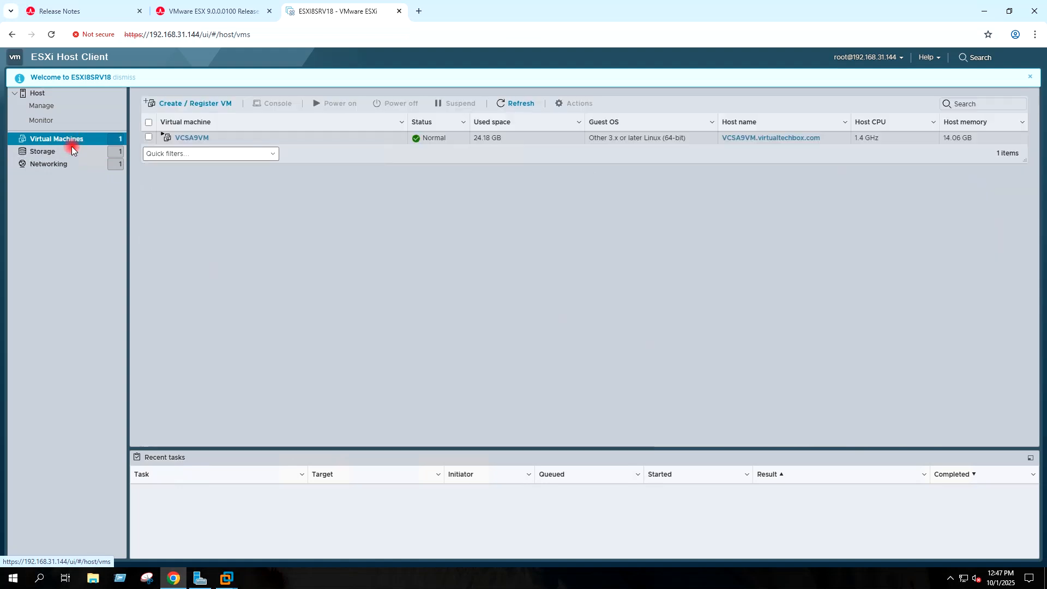
click(1031, 77)
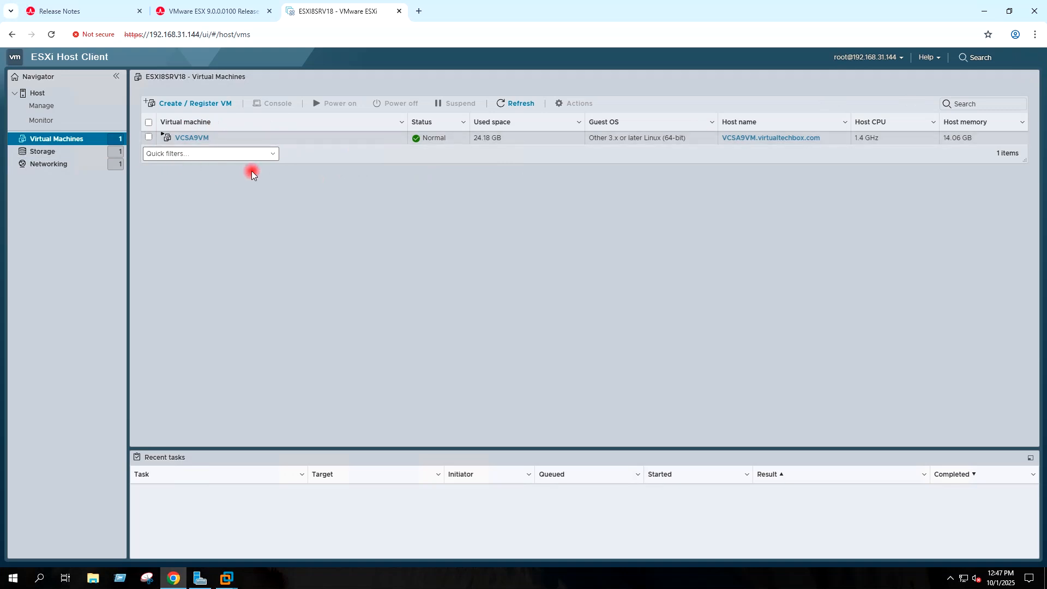
click(421, 18)
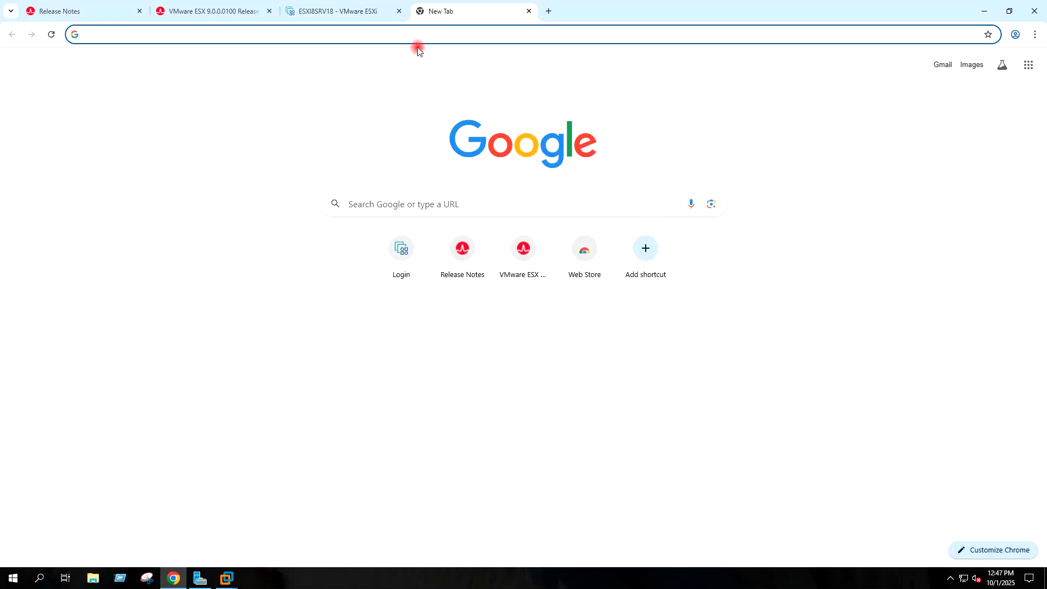
text(192)
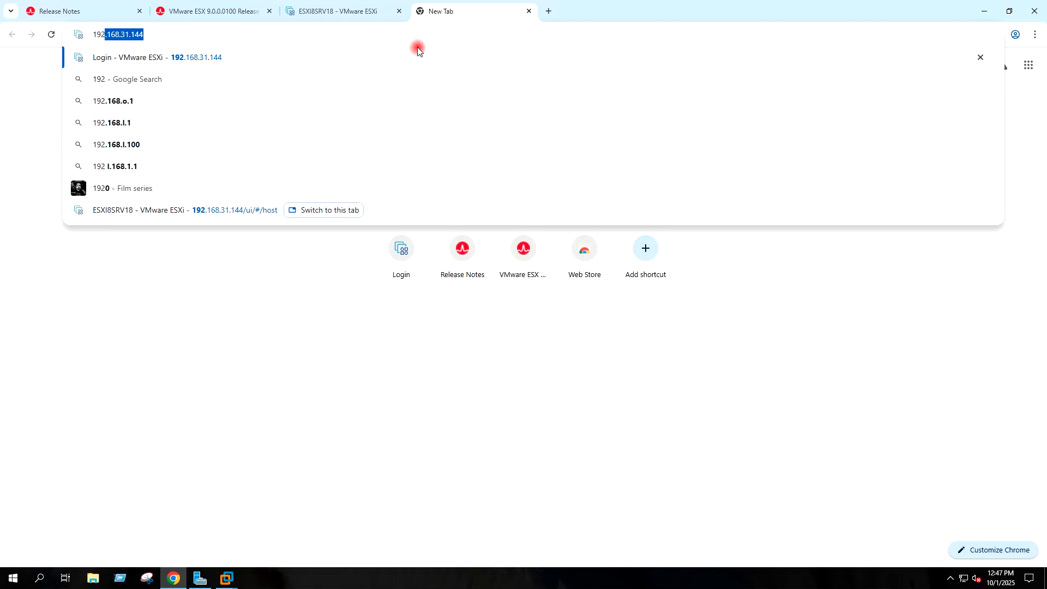
text(.168.31.14)
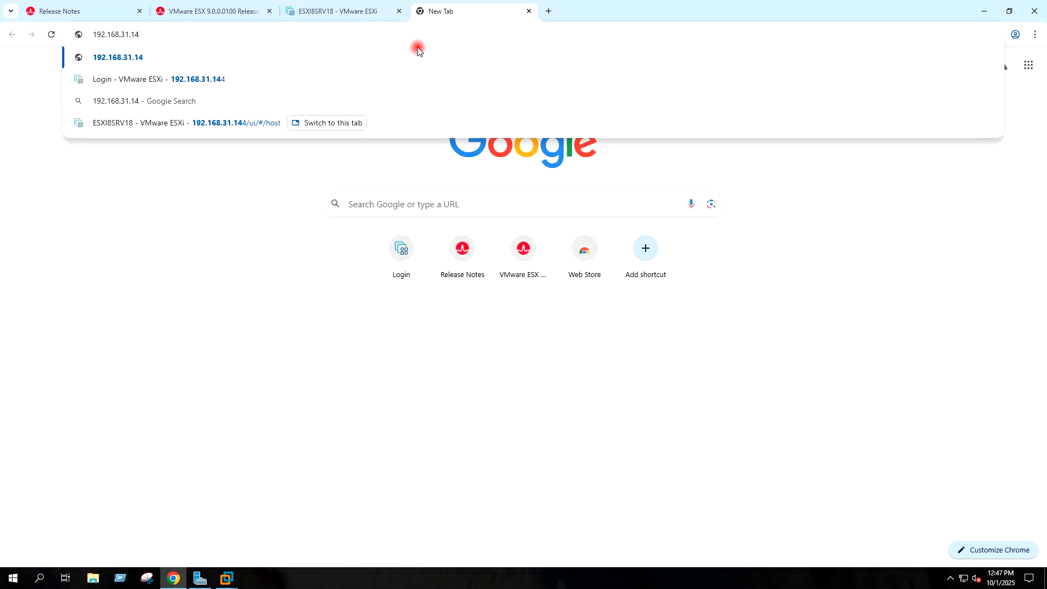
text(3:)
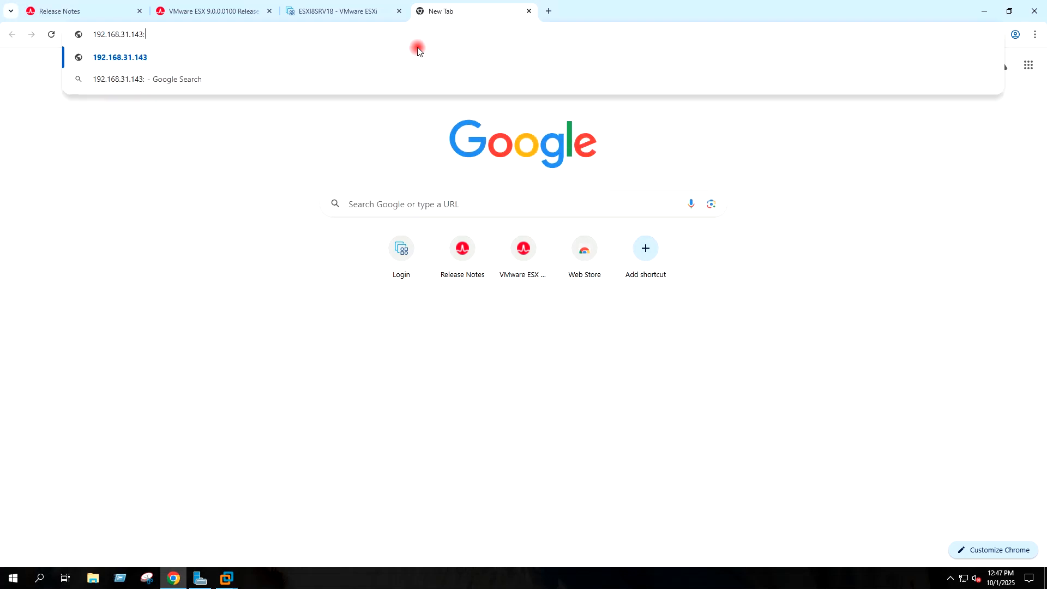
text(5480)
key(Return)
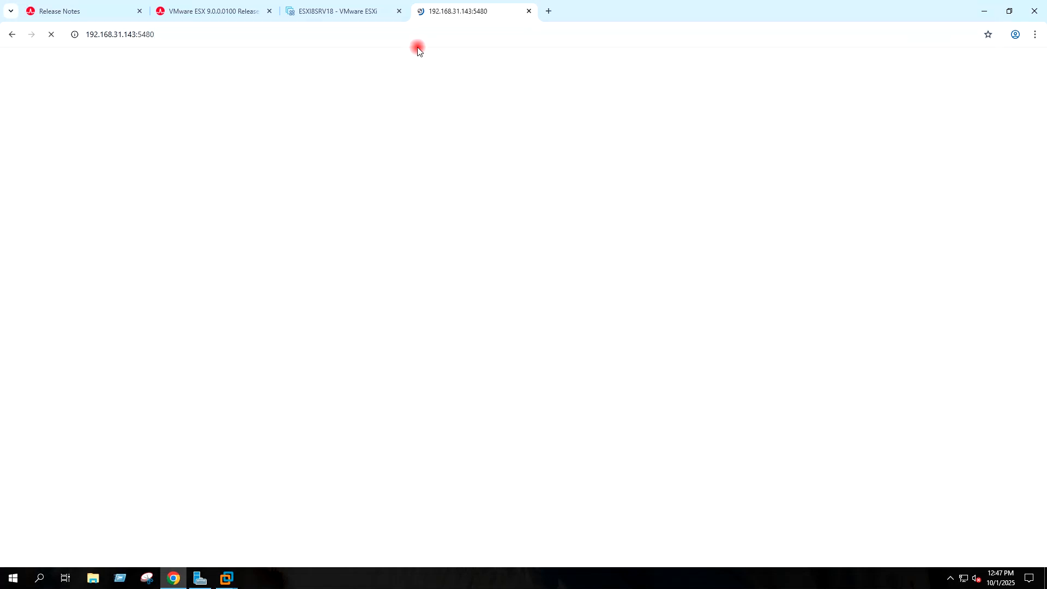
click(232, 33)
key(Home)
text(https)
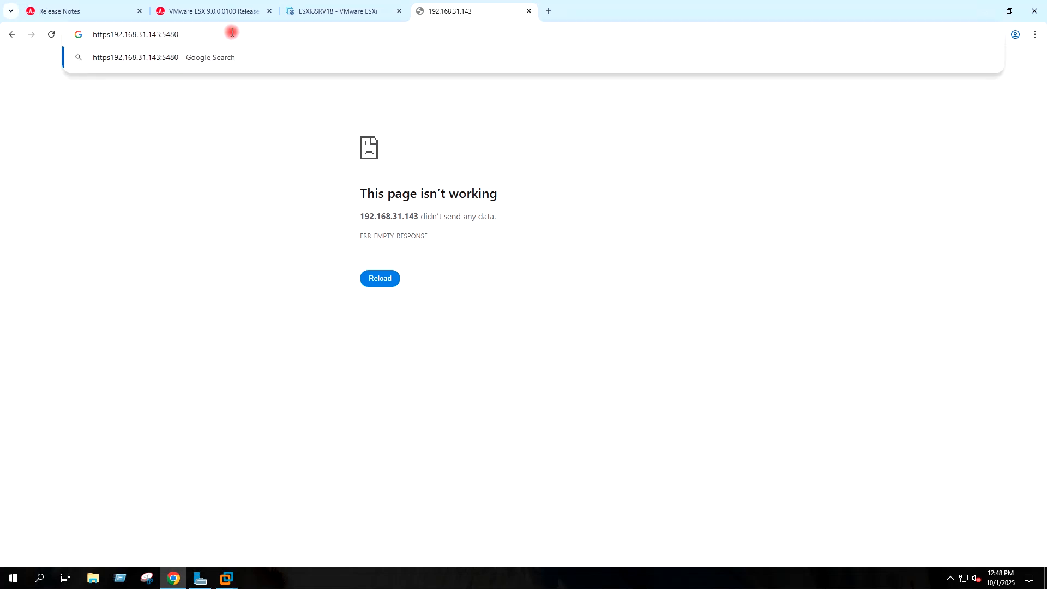
text(://)
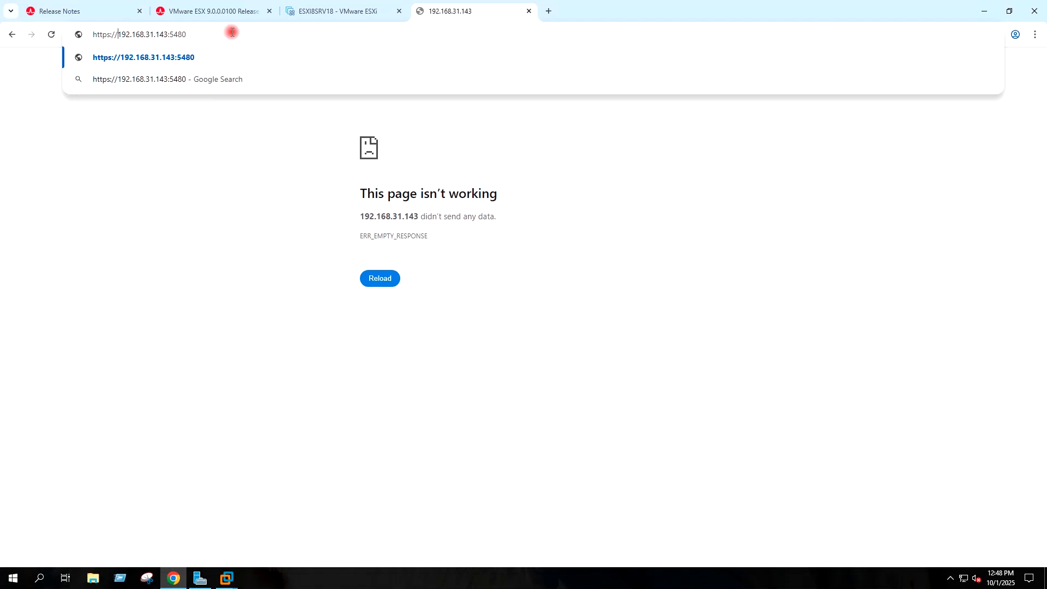
key(Return)
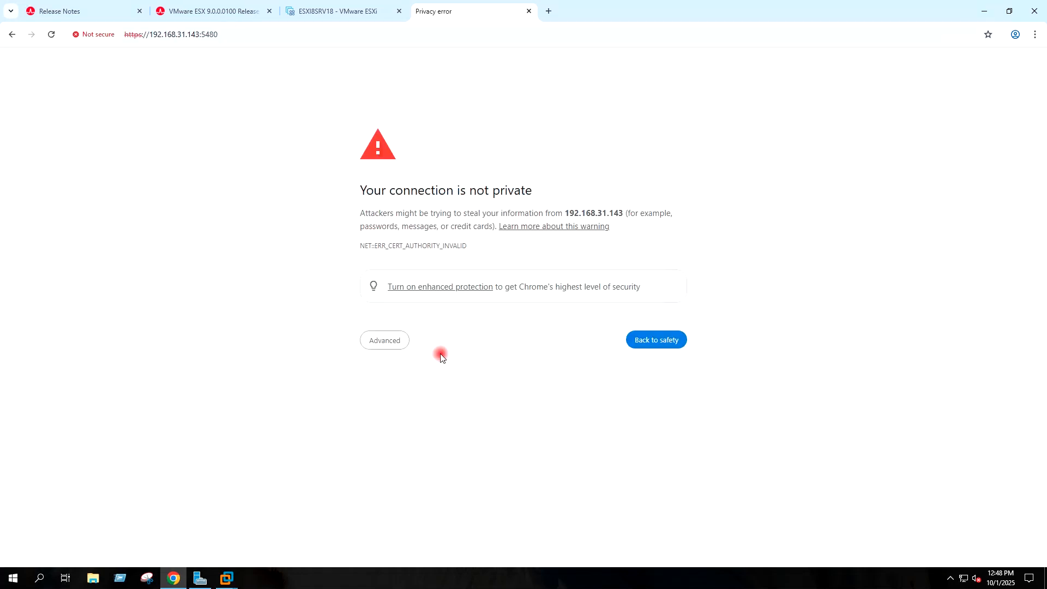
click(399, 341)
click(390, 424)
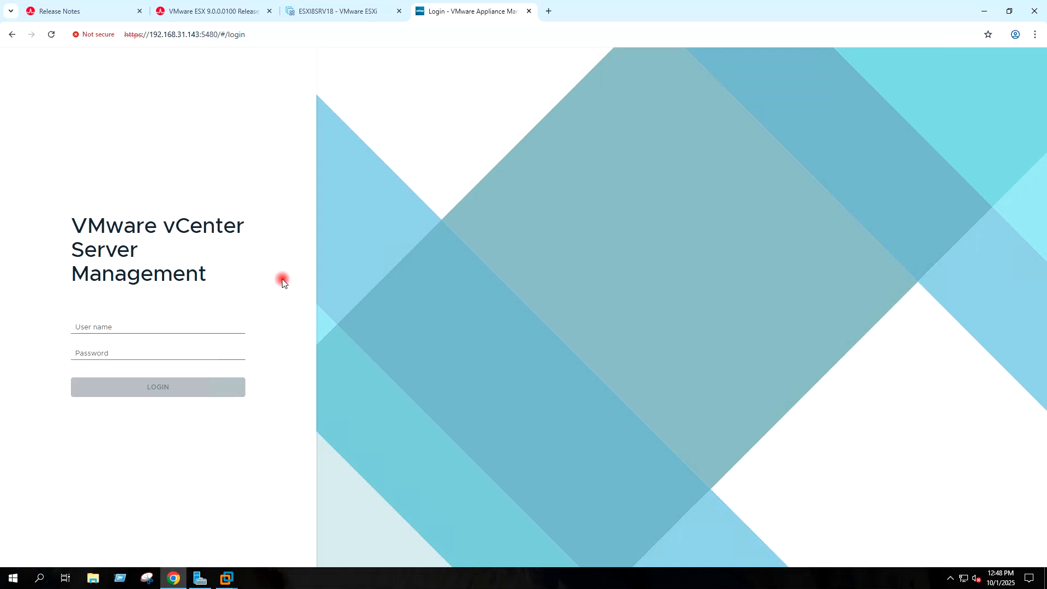
Step: Log in to vCenter Server Management as root with the saved user name and password
click(147, 326)
click(139, 372)
click(123, 348)
text(•)
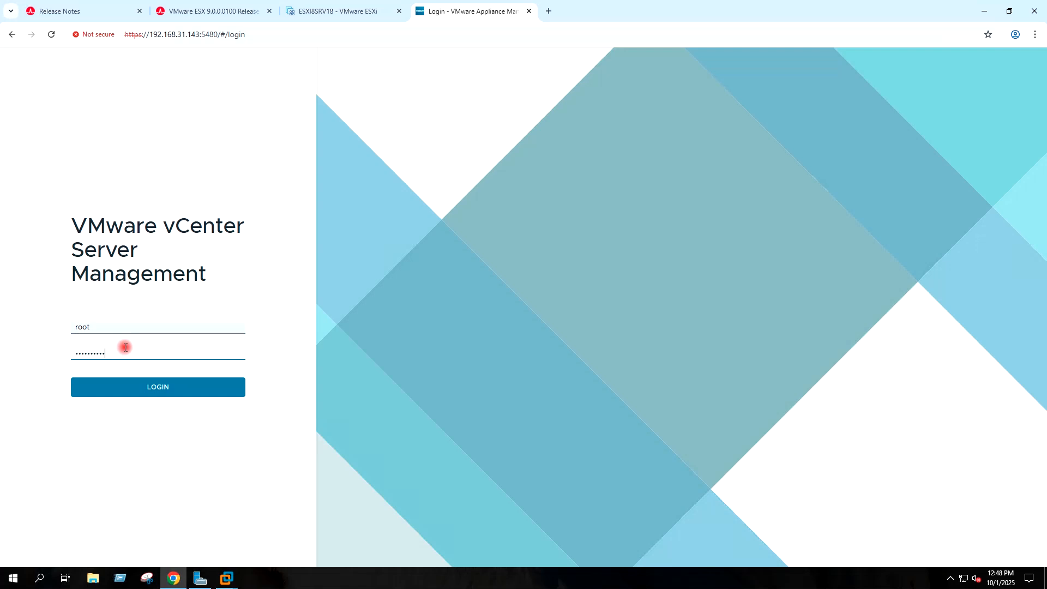
click(143, 374)
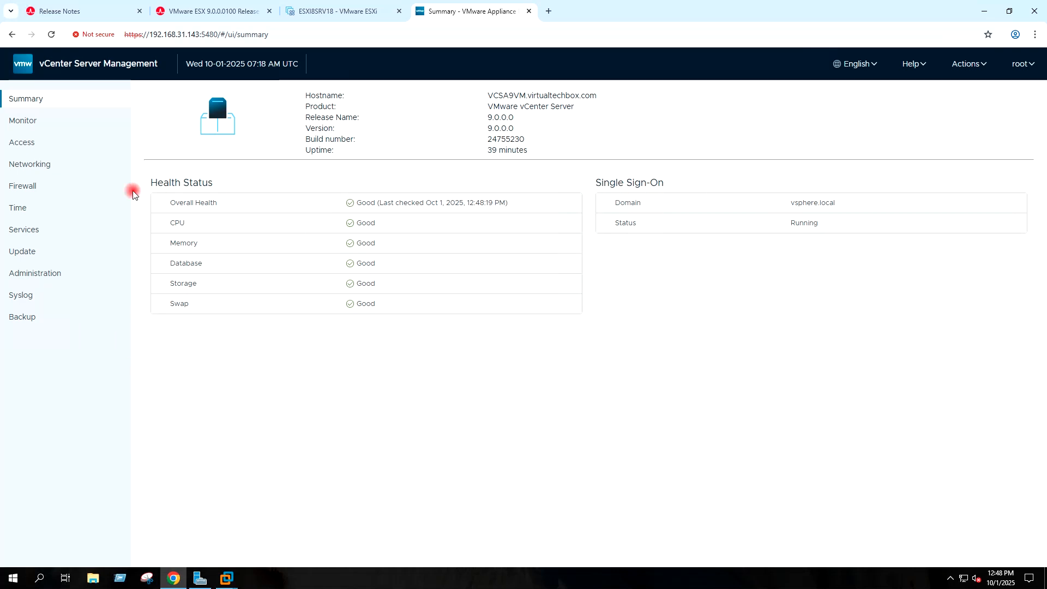
Step: Review the CPU & Memory, Disks and Network monitoring charts
click(31, 125)
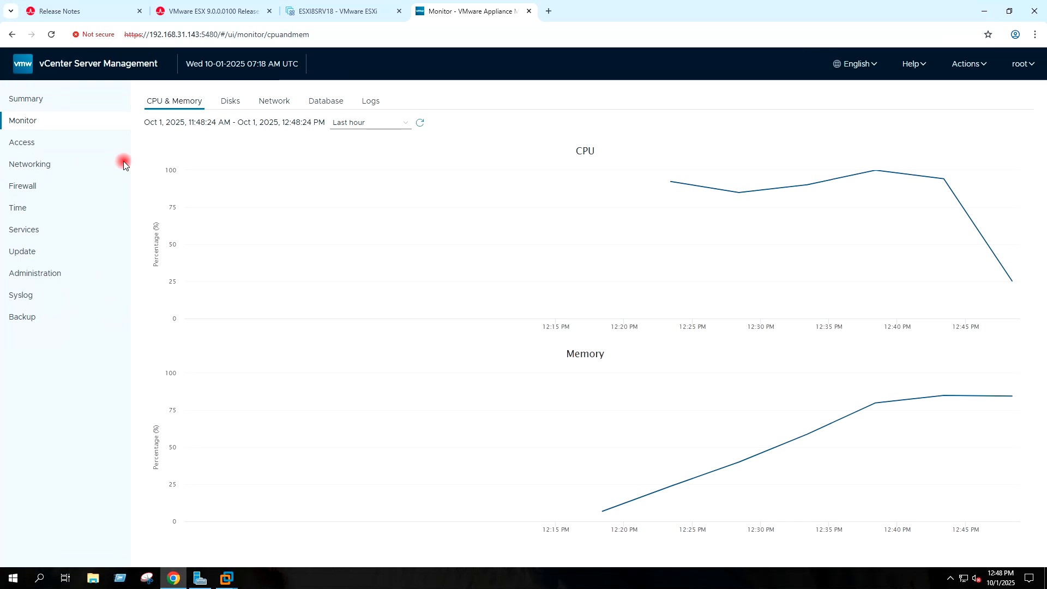
click(232, 102)
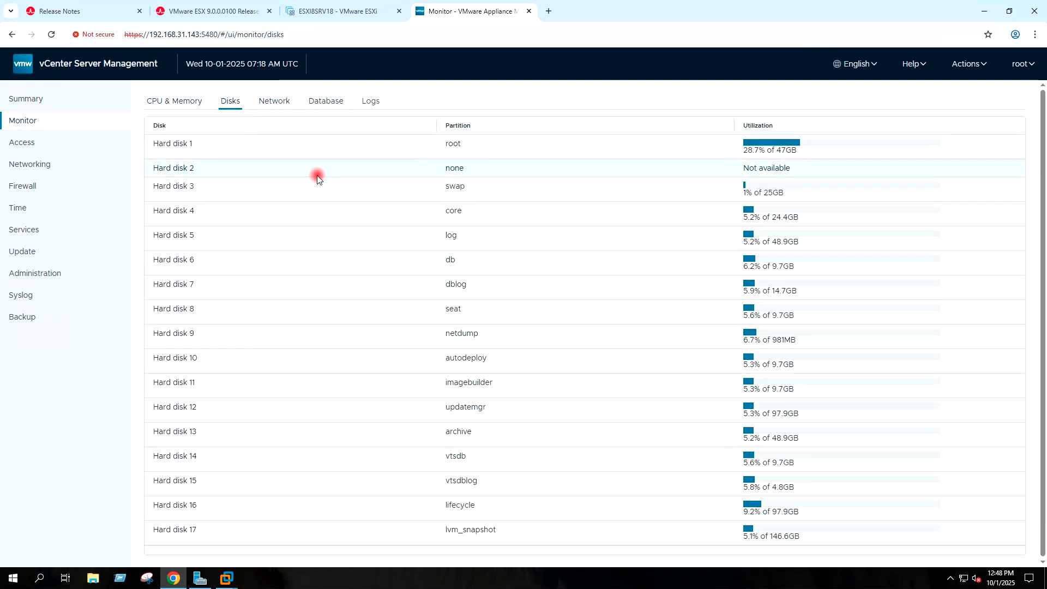
click(275, 102)
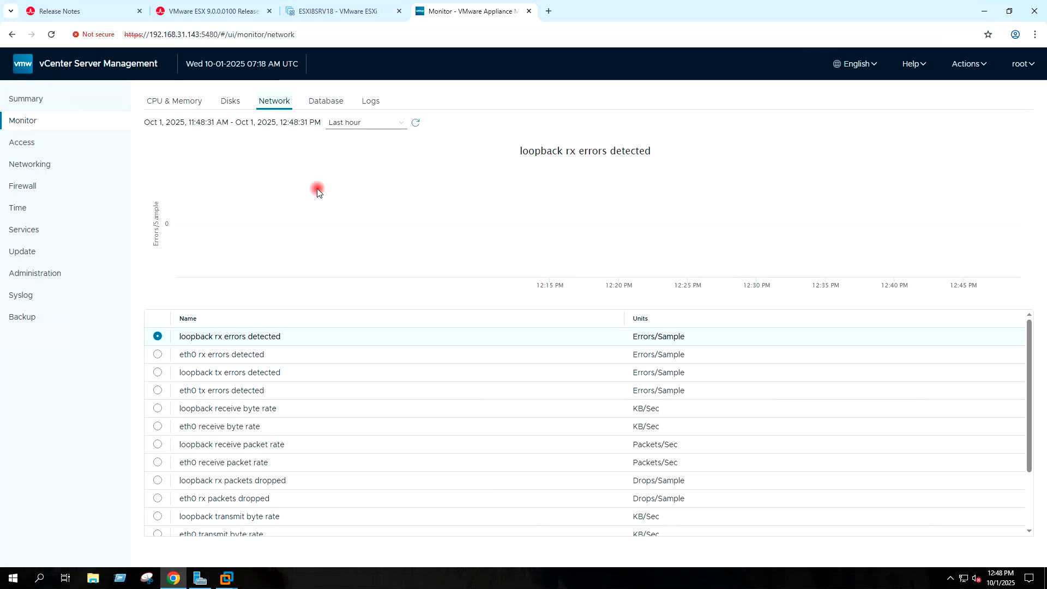
Step: Check the Access and Networking settings: hostname VCSA9VM.virtualtechbox.com, IPv4 192.168.31.143/24, gateway 192.168.31.1
click(50, 150)
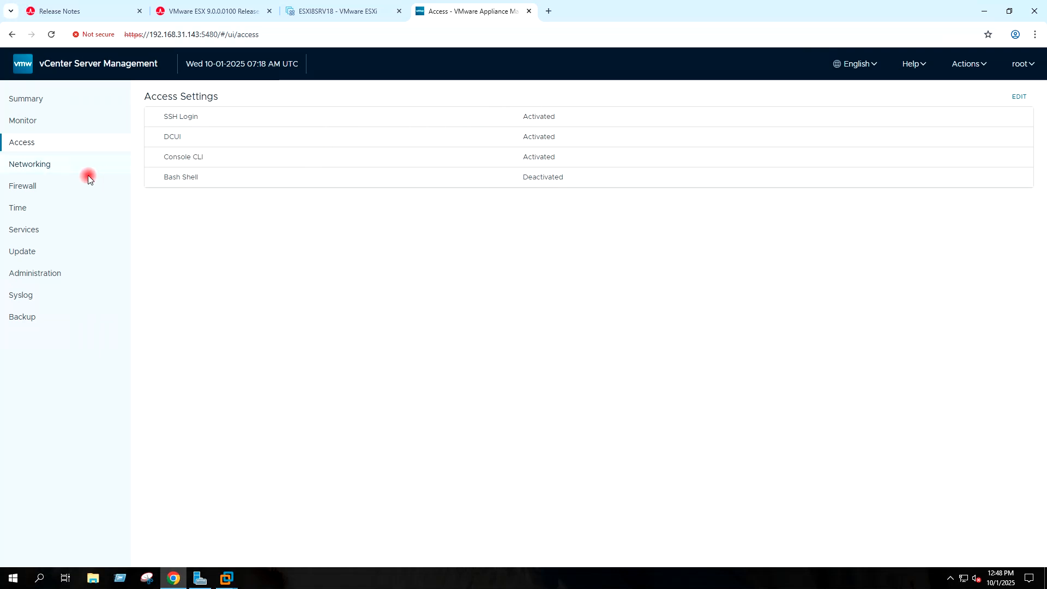
click(43, 169)
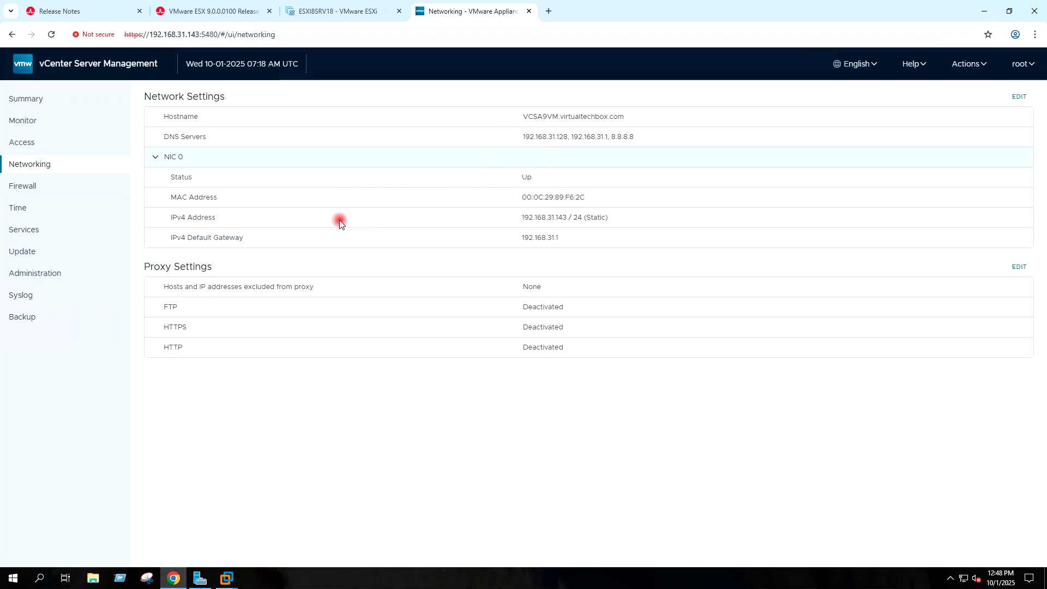
click(46, 212)
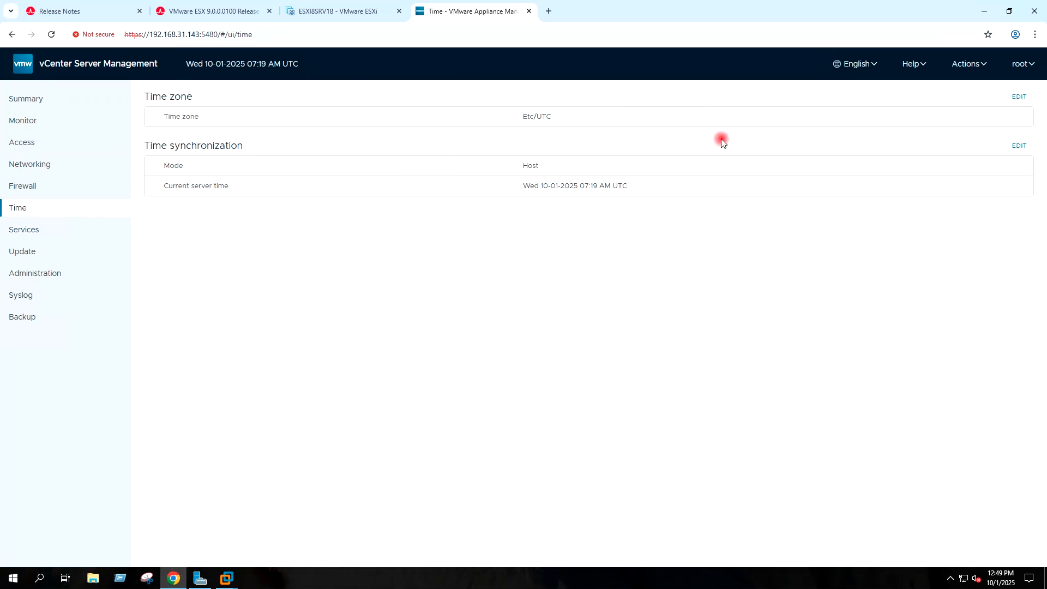
Step: Change the appliance time zone to Asia/Kolkata and save it
click(1018, 99)
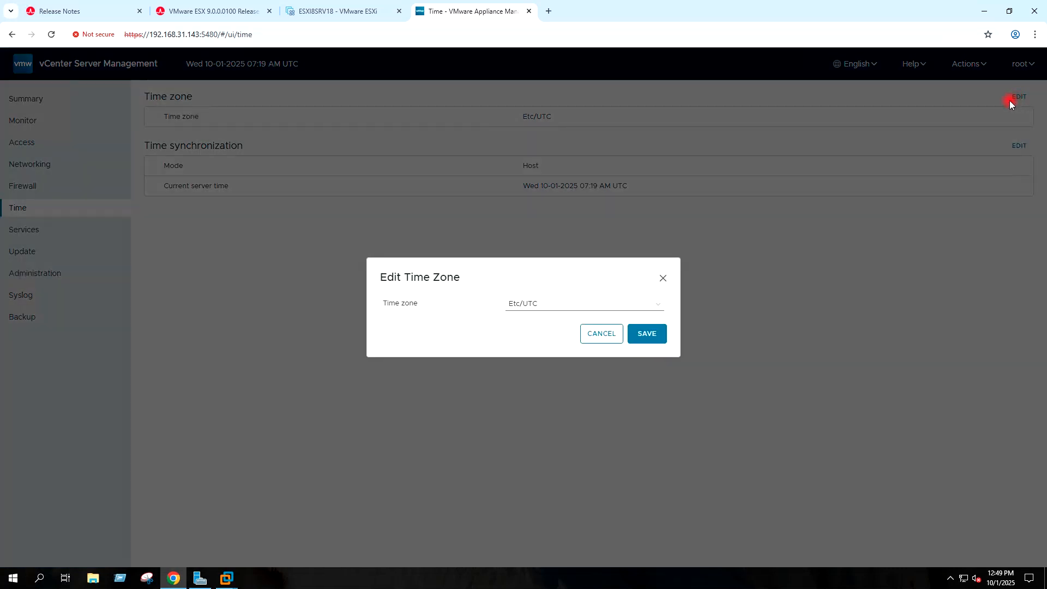
click(659, 305)
scroll(652, 218, down, 8)
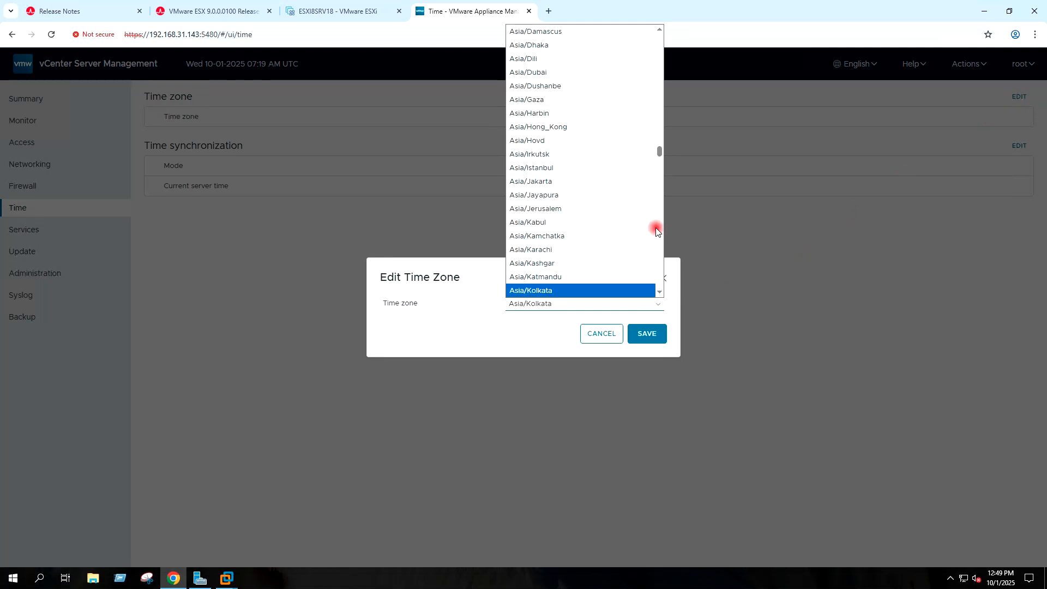
key(Return)
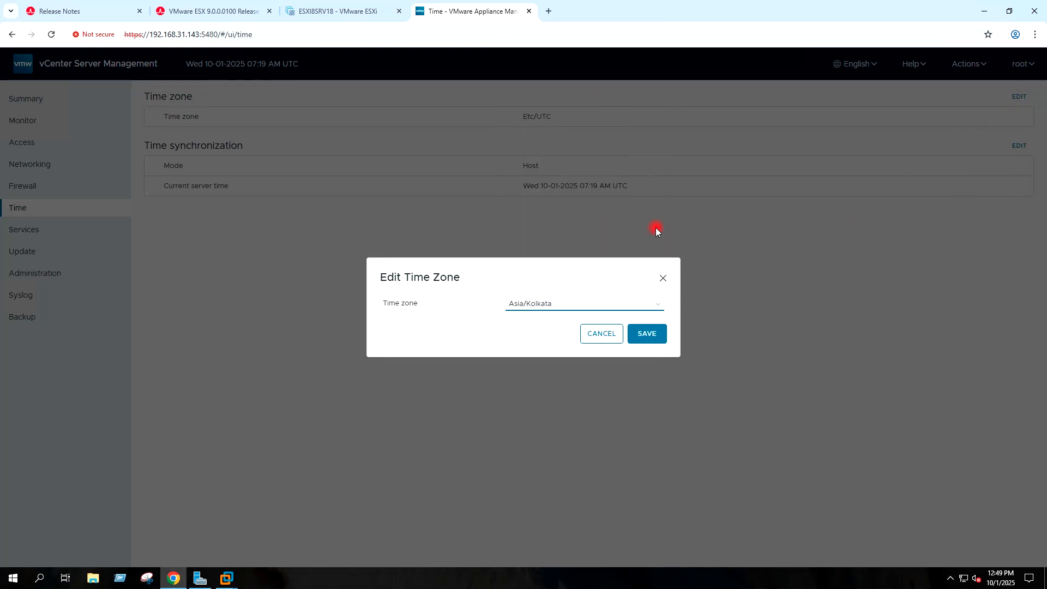
click(650, 335)
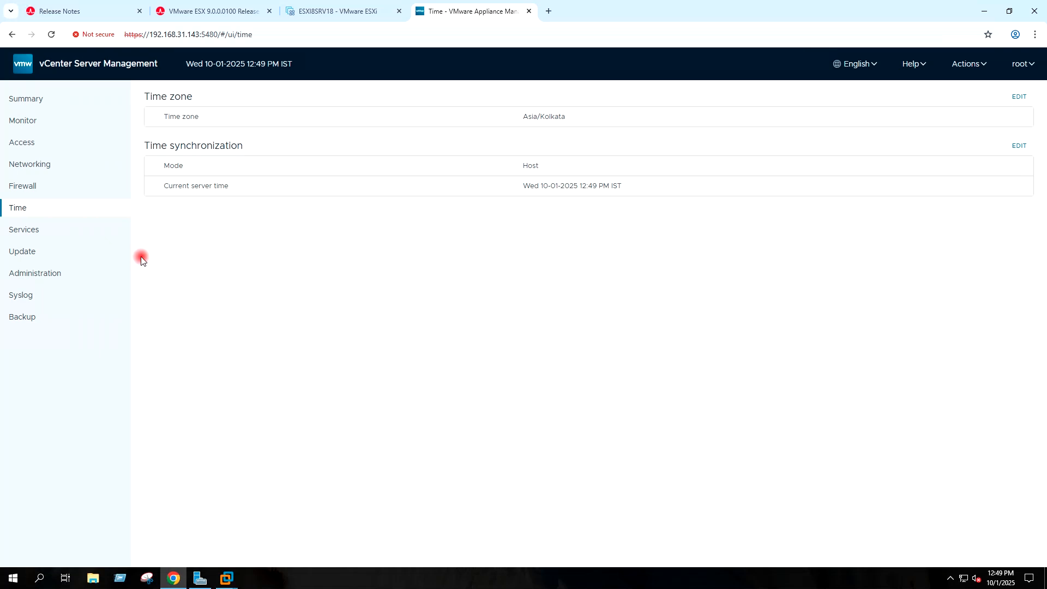
Step: Review the appliance services list, noting Auto Deploy and ImageBuilder are stopped
click(50, 234)
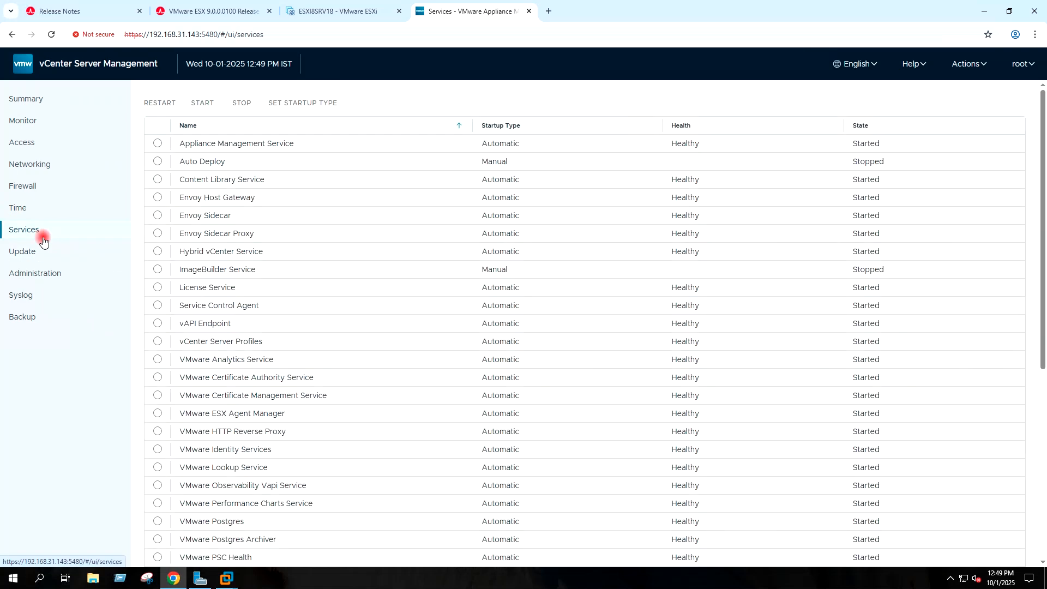
scroll(326, 250, down, 5)
scroll(326, 250, up, 5)
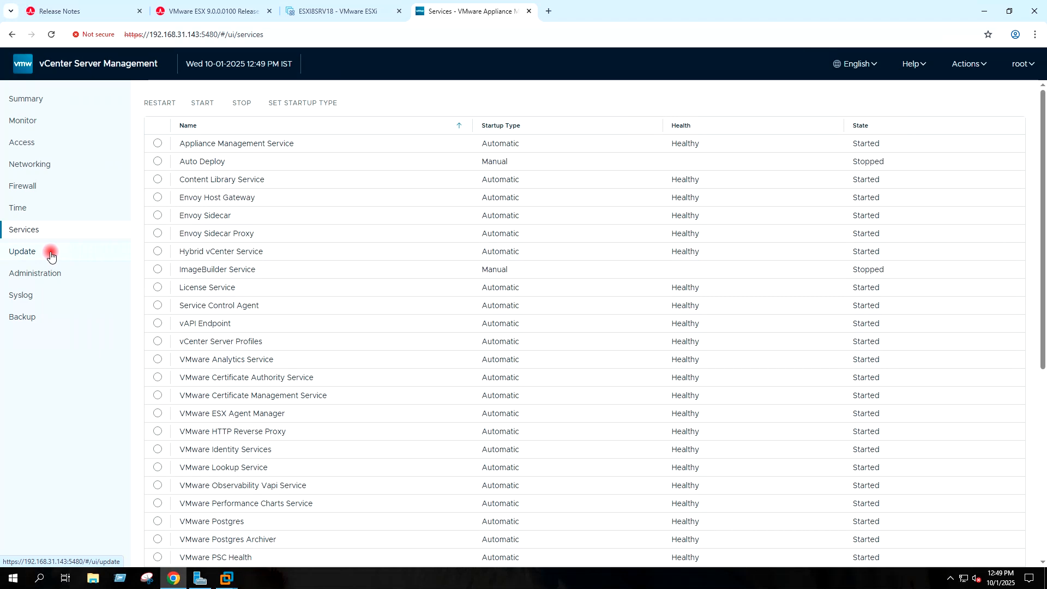
Step: Set the root password expiration to No under Administration and save
click(35, 274)
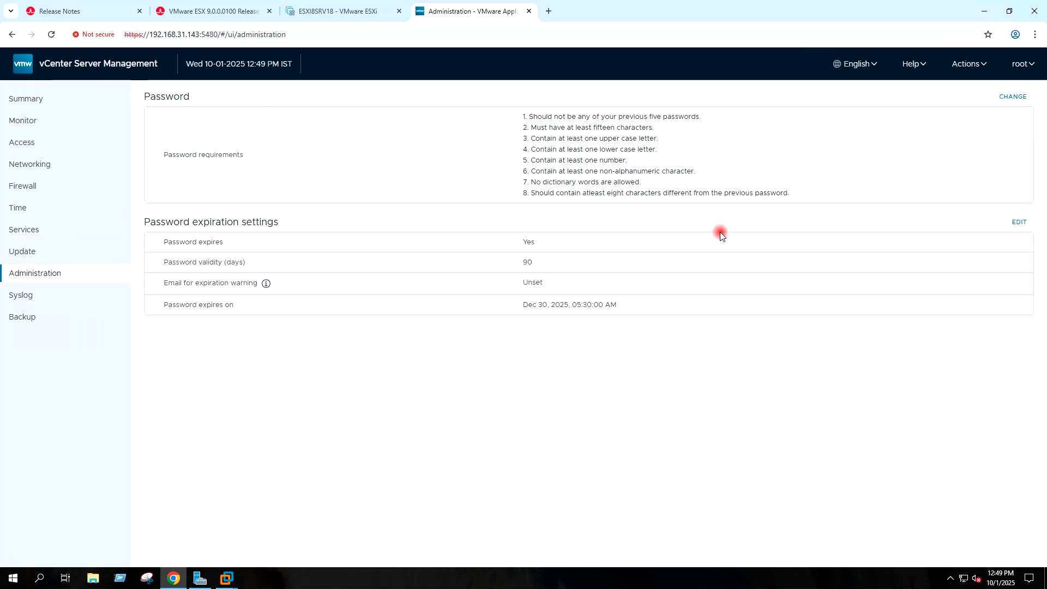
click(1018, 221)
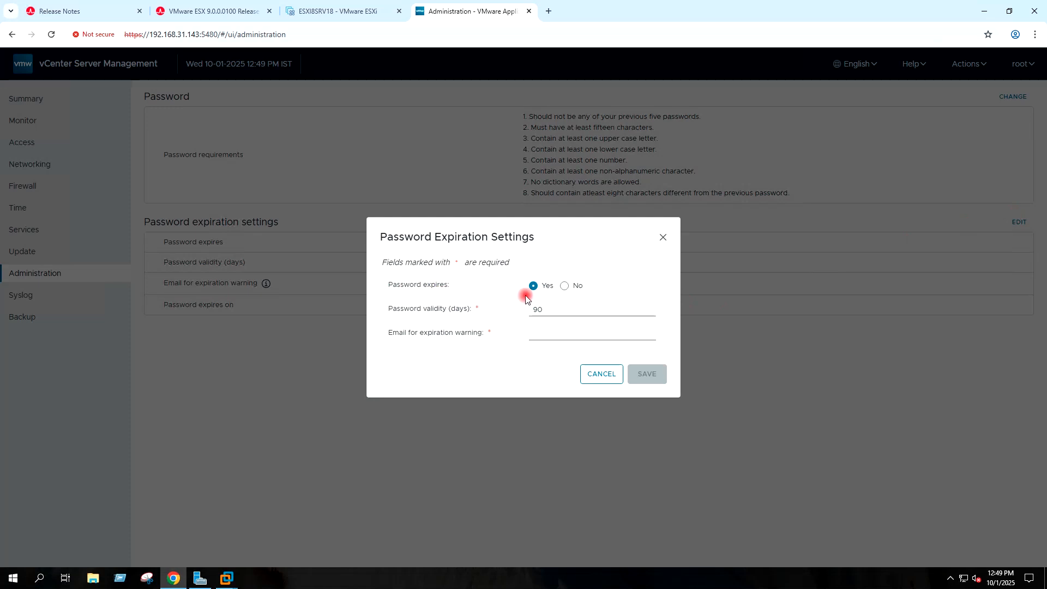
click(564, 286)
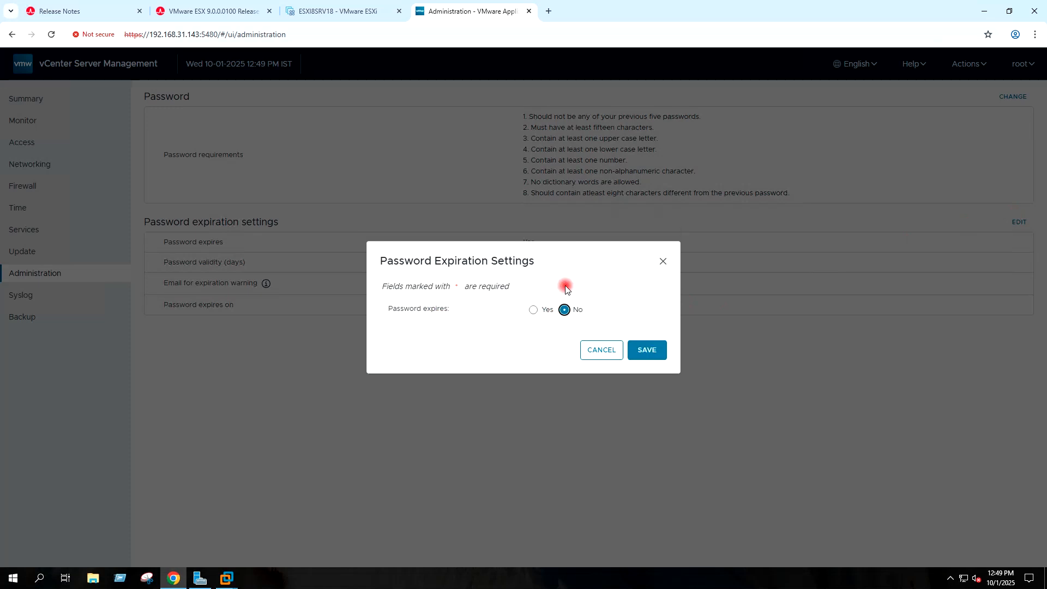
click(648, 346)
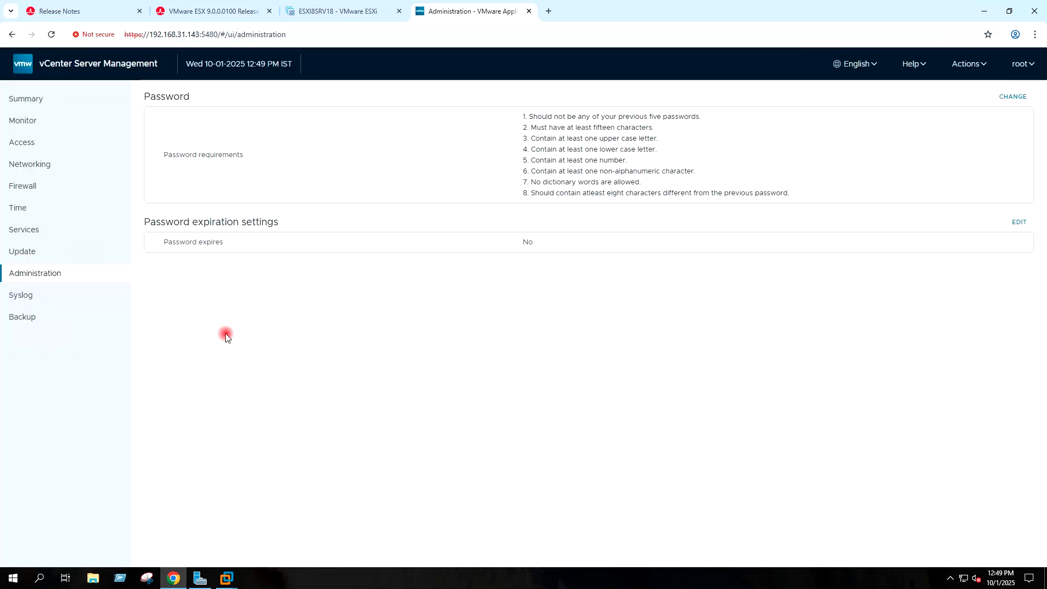
click(28, 293)
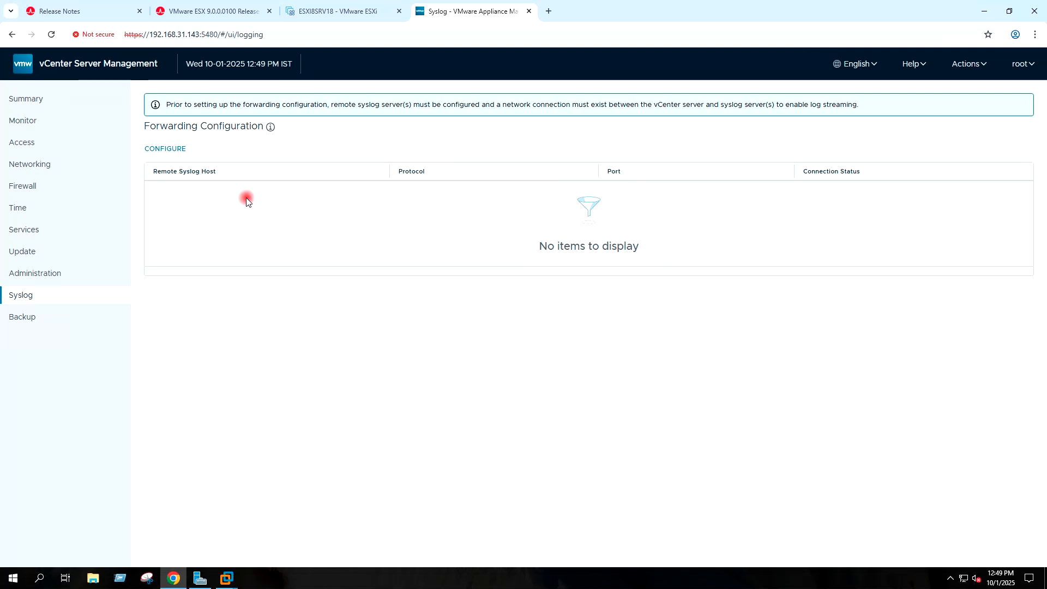
Step: Open the Syslog forwarding configuration and cancel it without adding a host
click(168, 150)
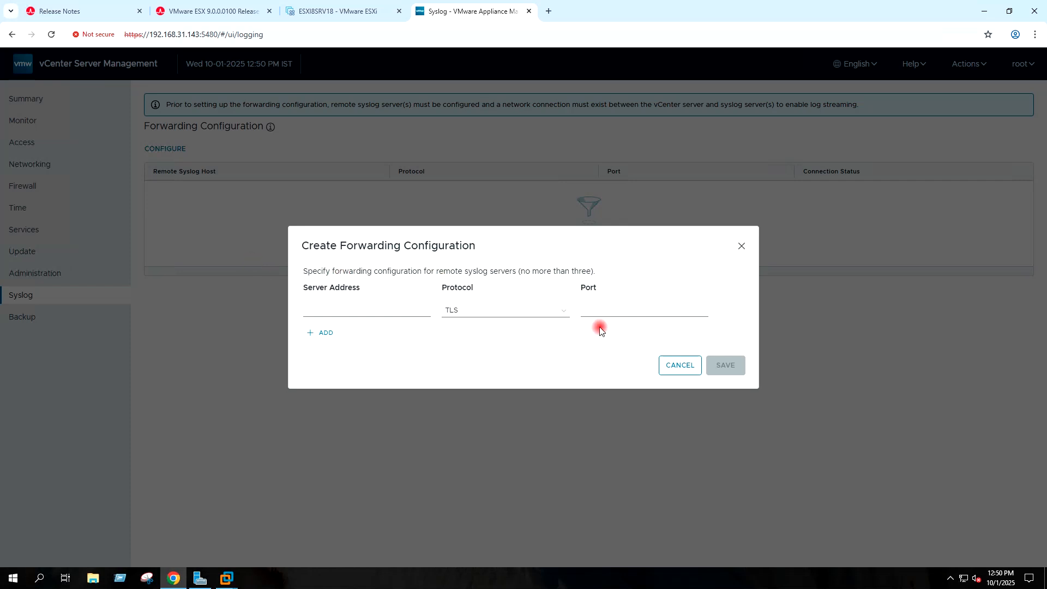
click(680, 366)
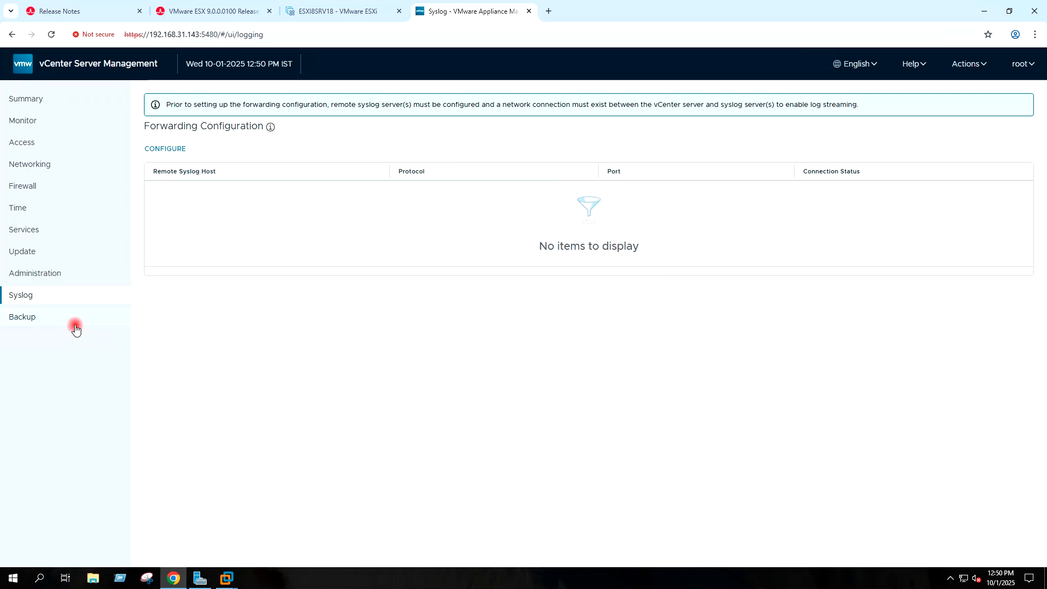
click(41, 323)
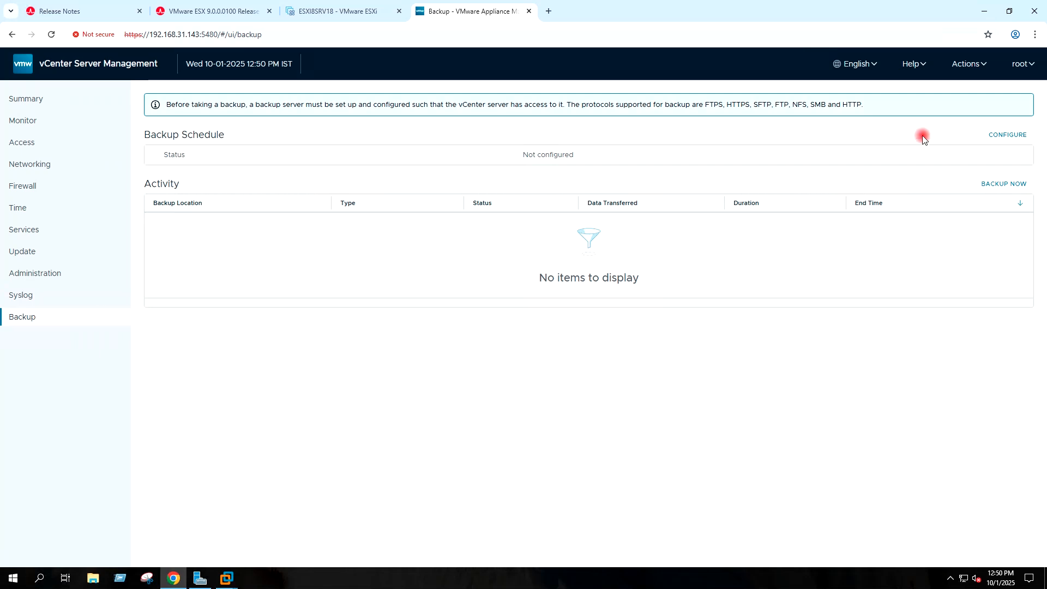
Step: Open and cancel the backup schedule and Backup Now forms, and close the ESX release notes tab
click(1008, 136)
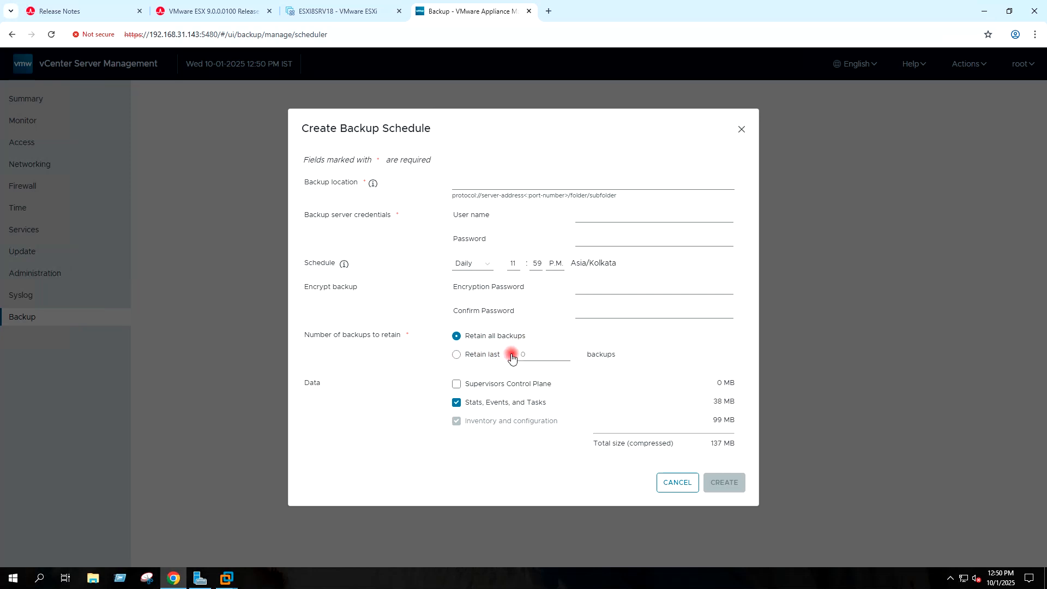
click(670, 481)
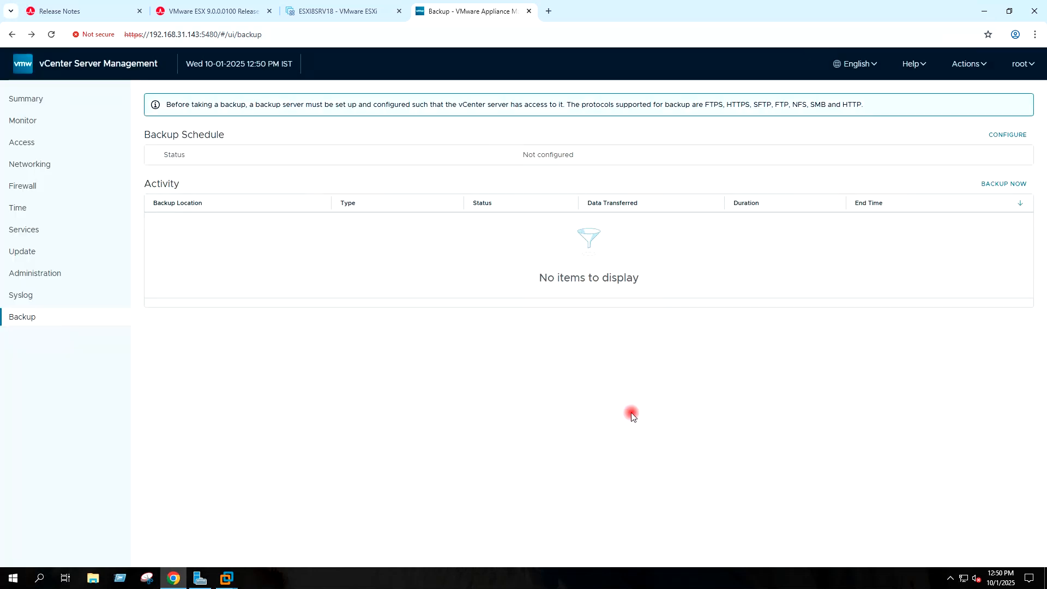
click(988, 186)
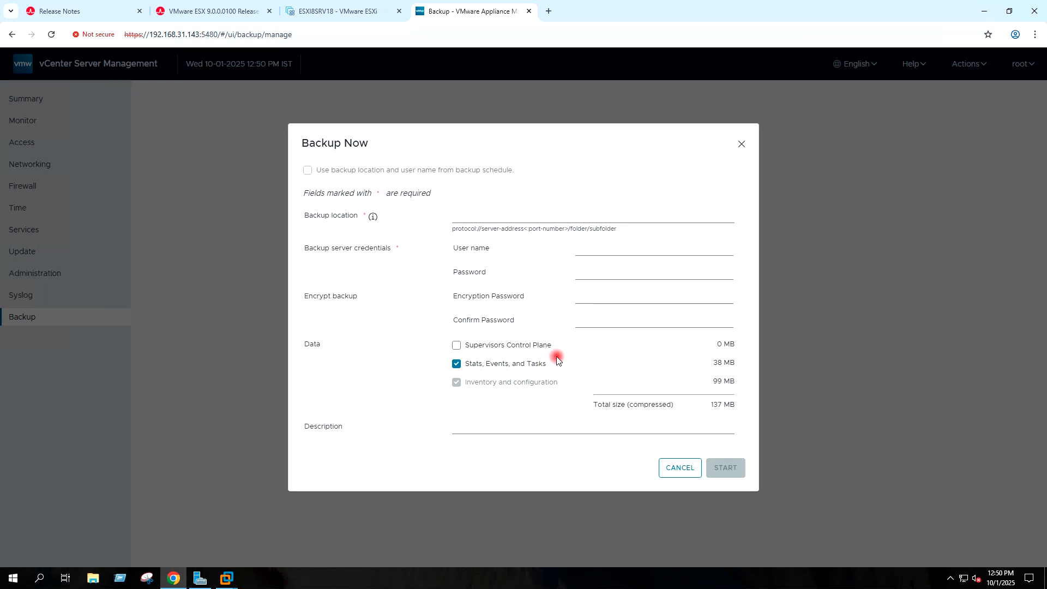
click(680, 469)
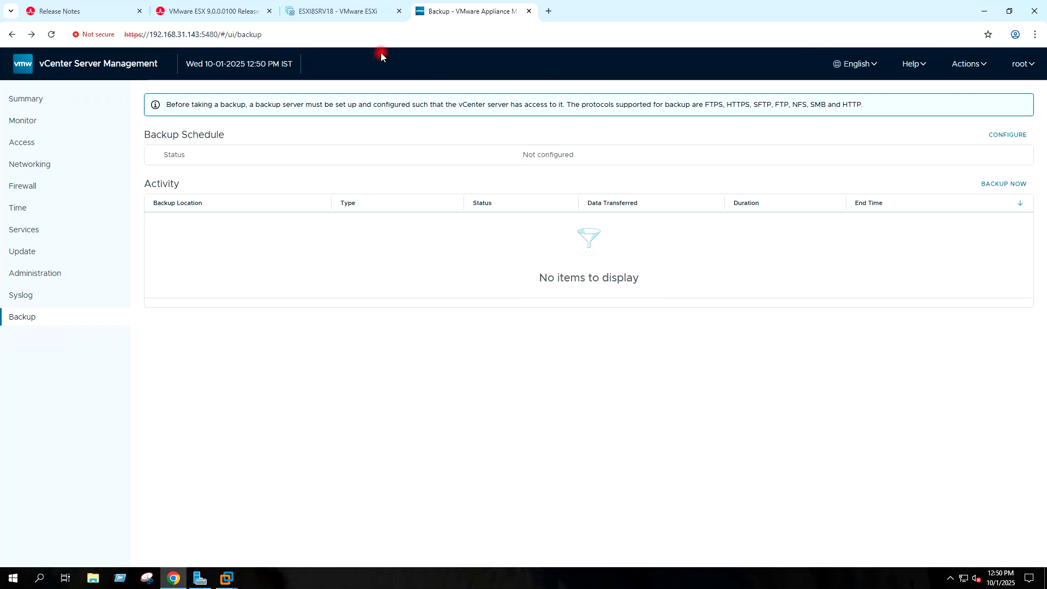
click(269, 11)
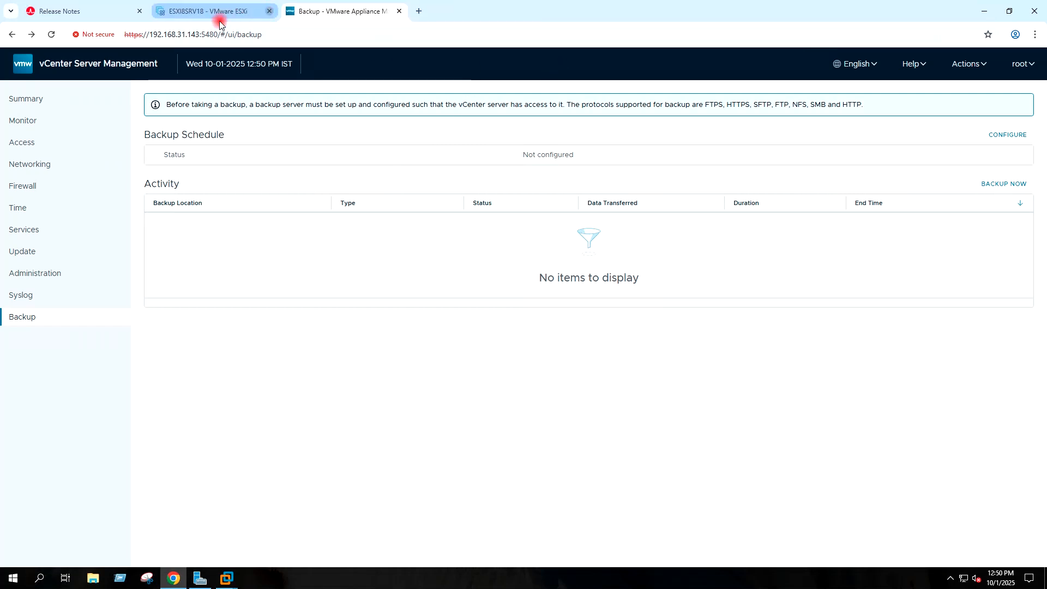
click(140, 11)
click(287, 11)
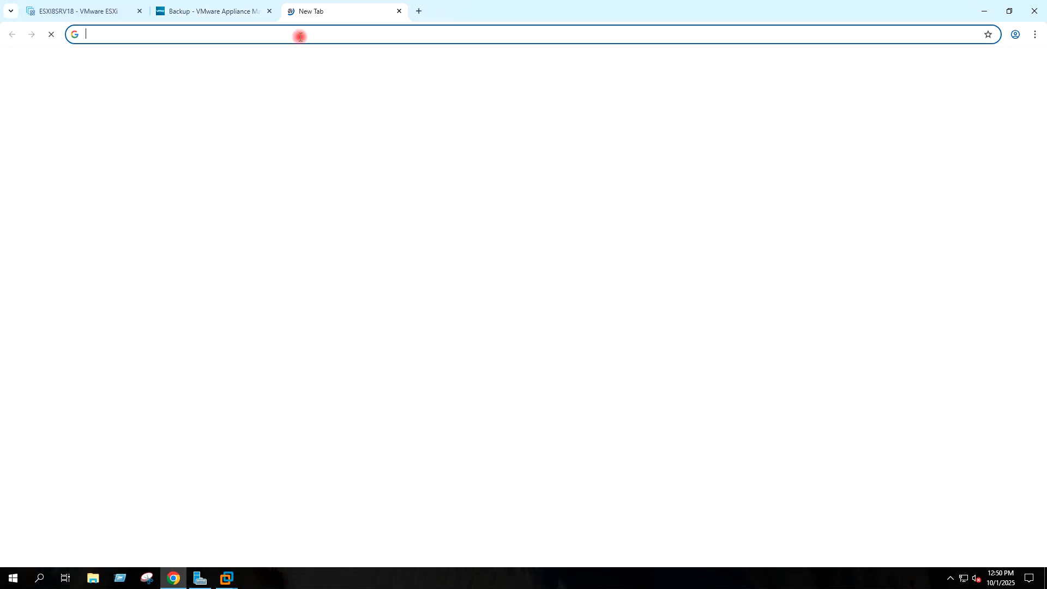
text(htt)
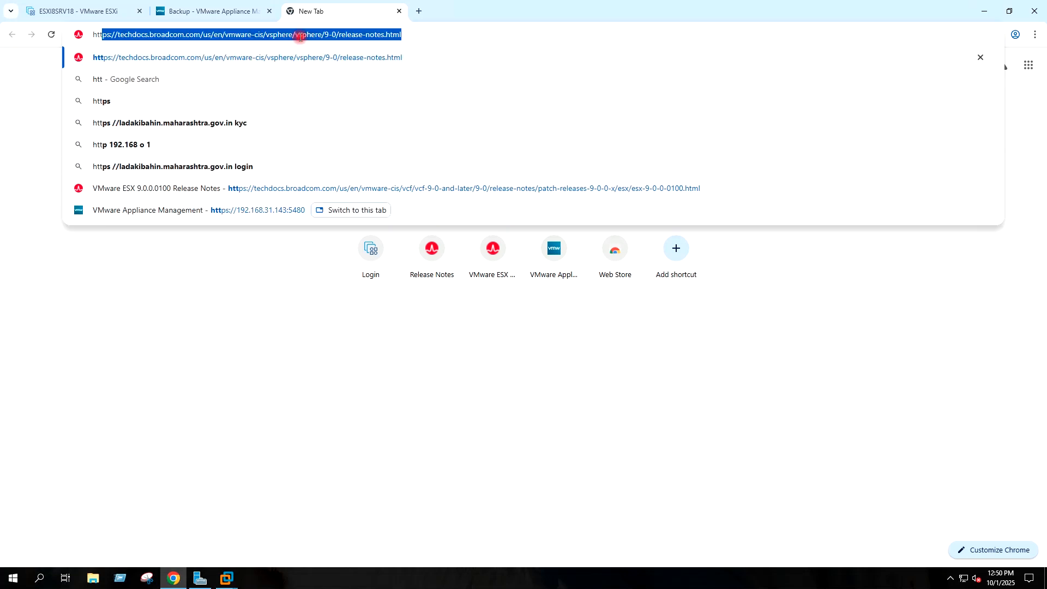
text(ps:1)
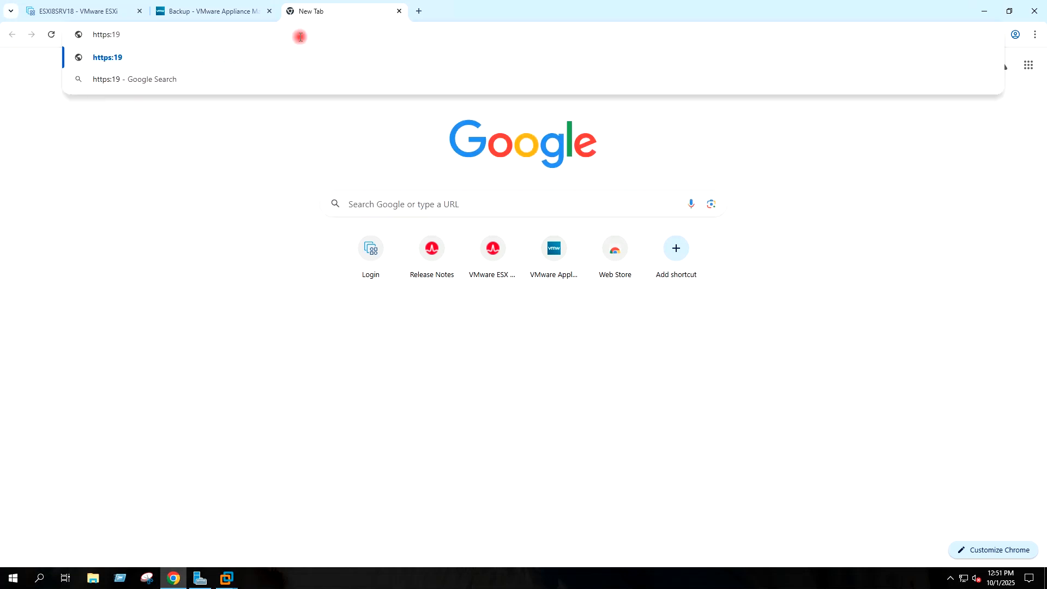
key(BackSpace)
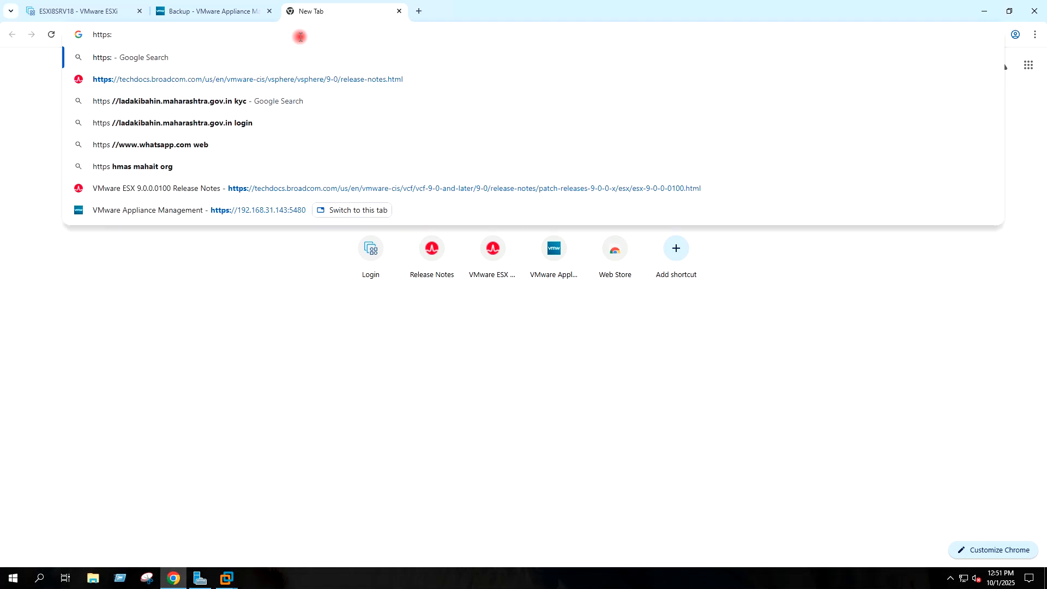
text(//192.)
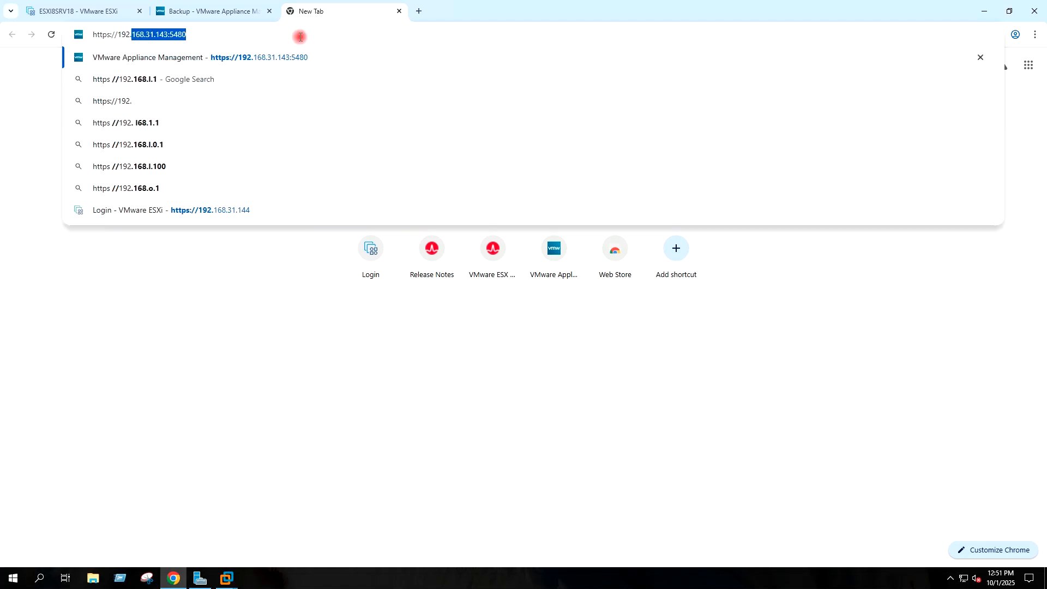
text(168.3)
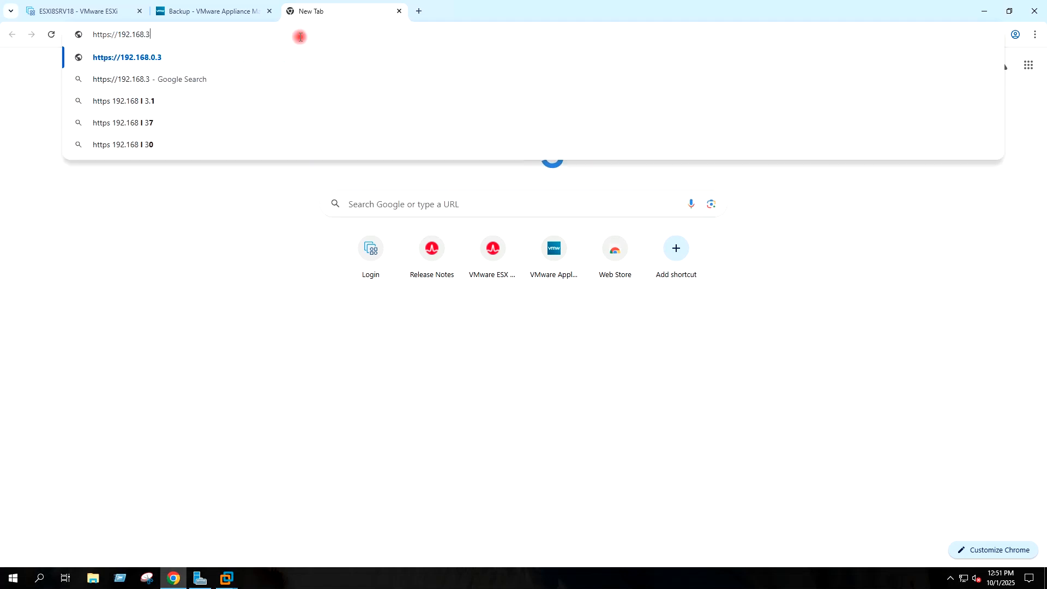
text(1.143)
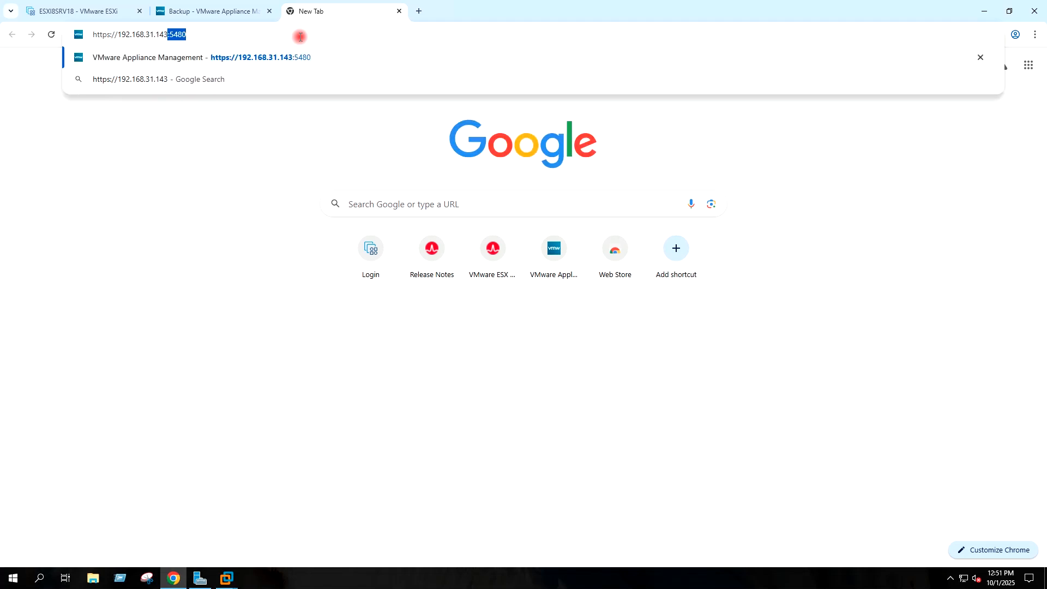
key(Delete)
key(Return)
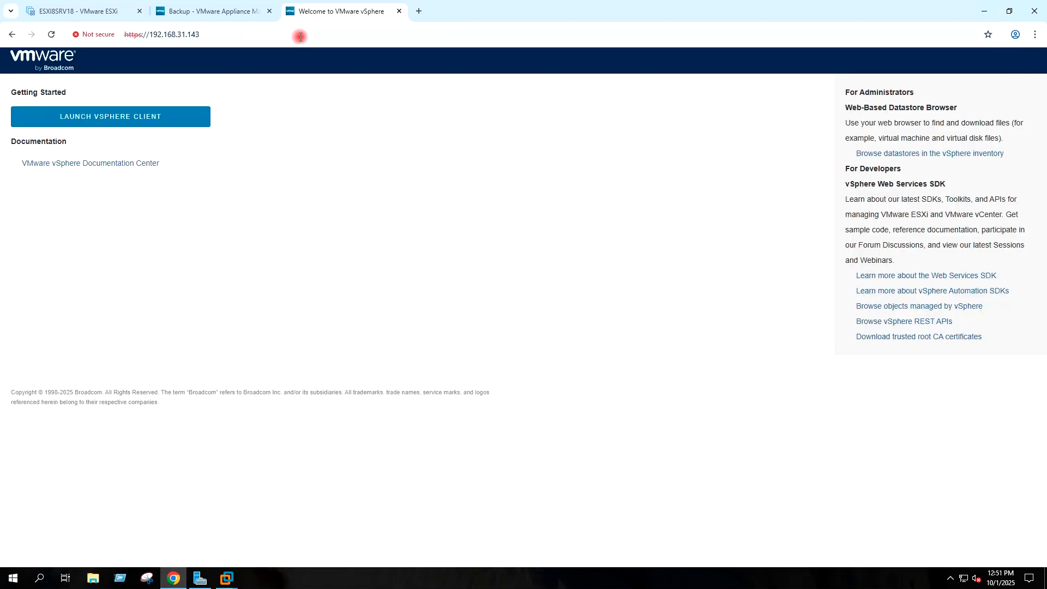
click(182, 118)
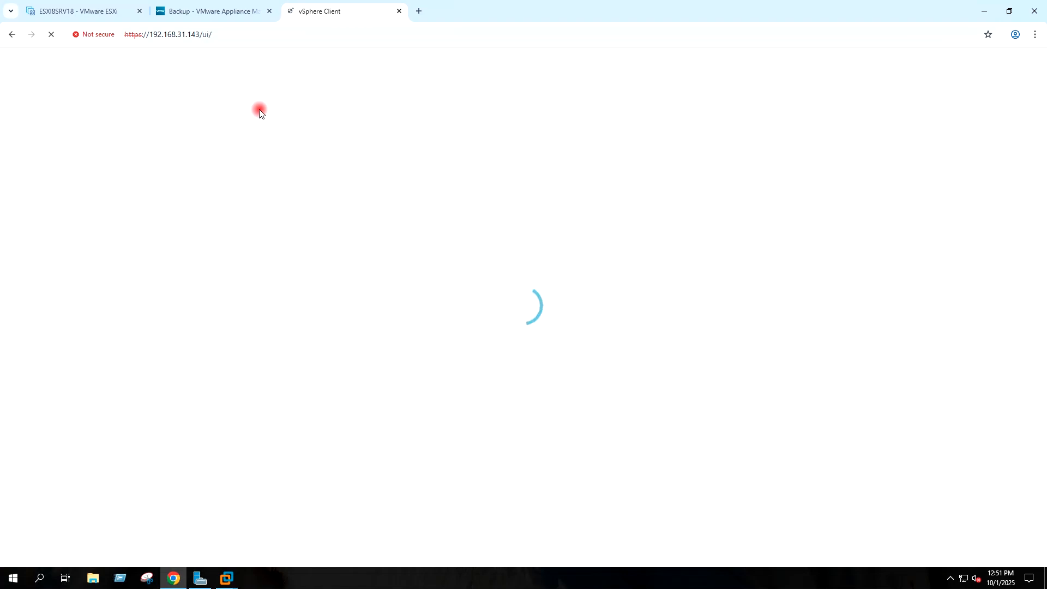
click(393, 342)
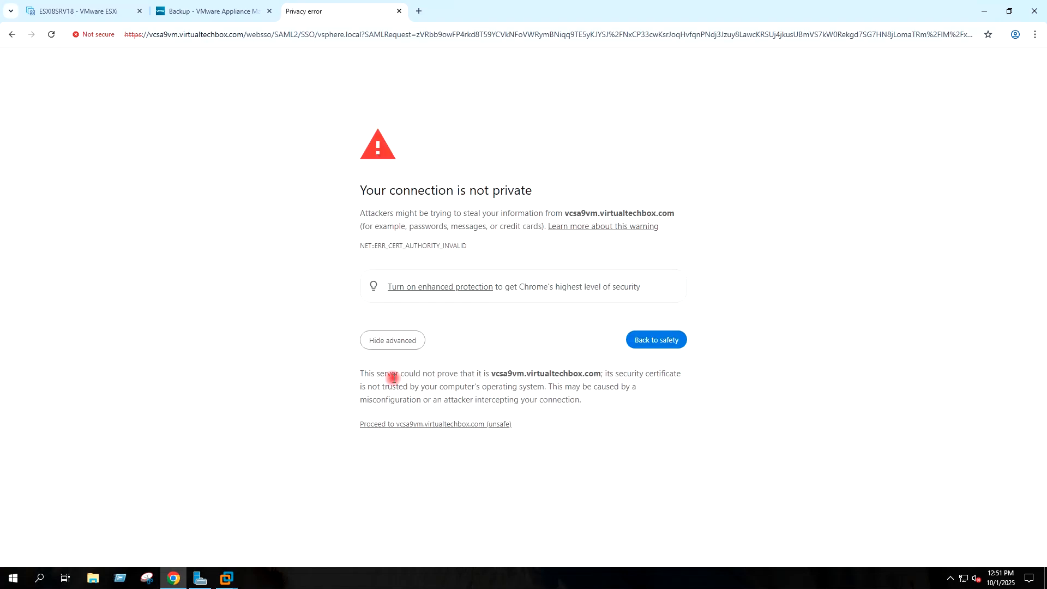
Step: Proceed unsafely to vcsa9vm.virtualtechbox.com's login page and check its host name in the address bar
click(388, 425)
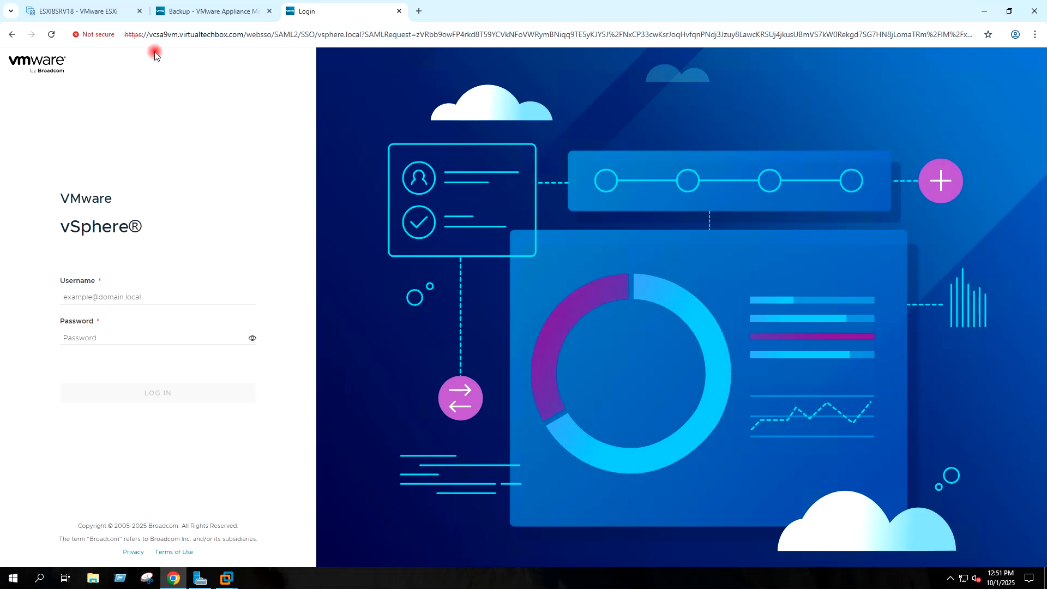
click(243, 36)
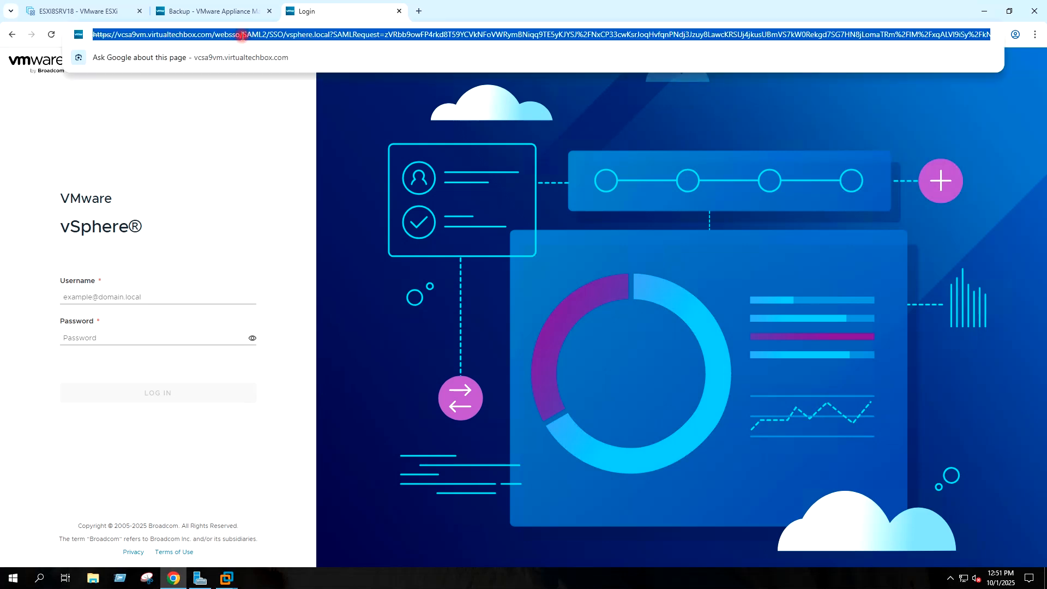
click(205, 35)
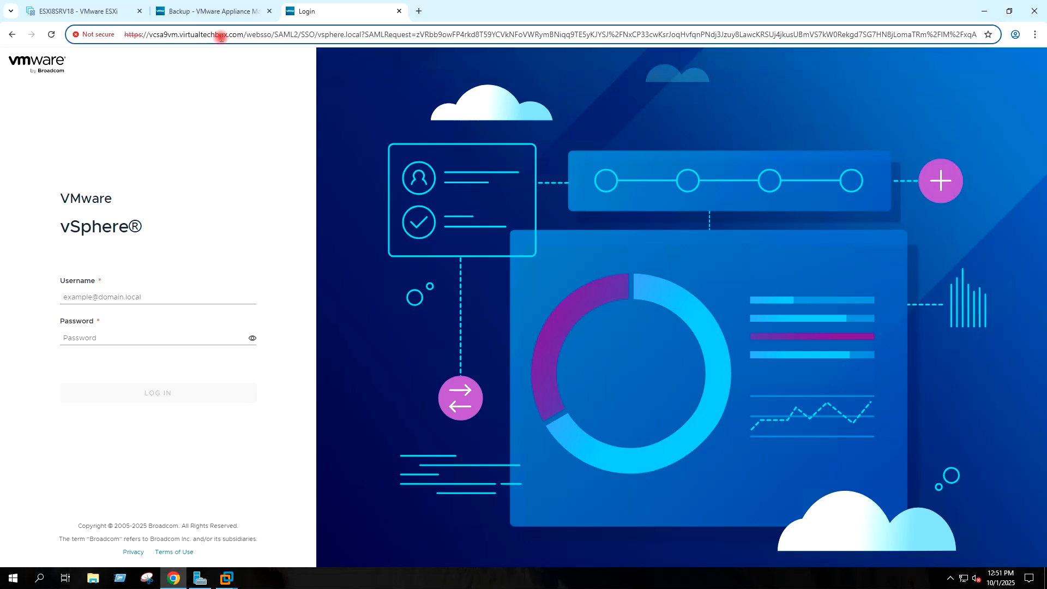
drag(244, 36, 155, 37)
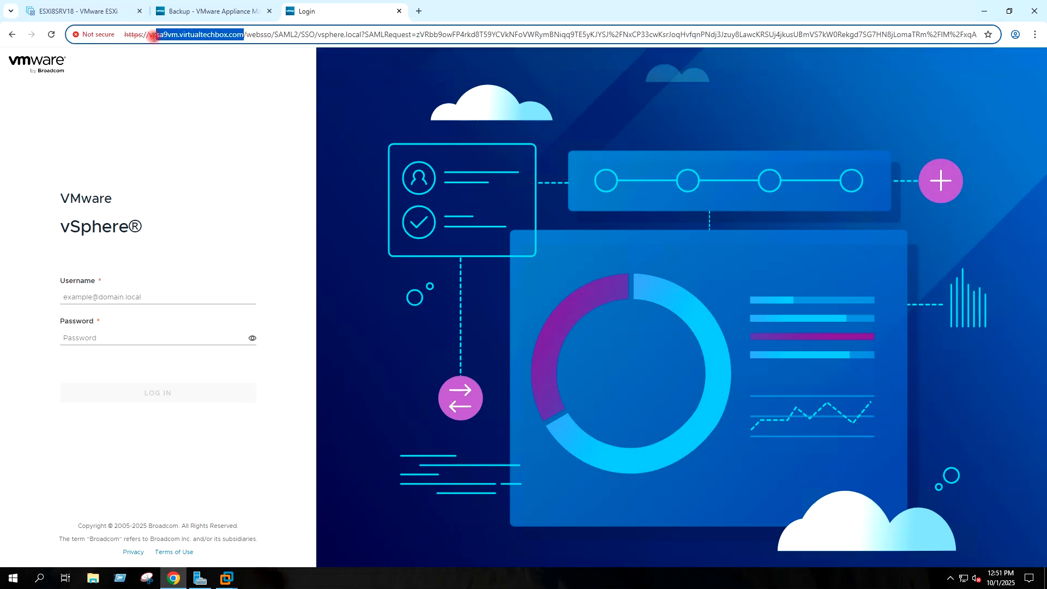
click(212, 89)
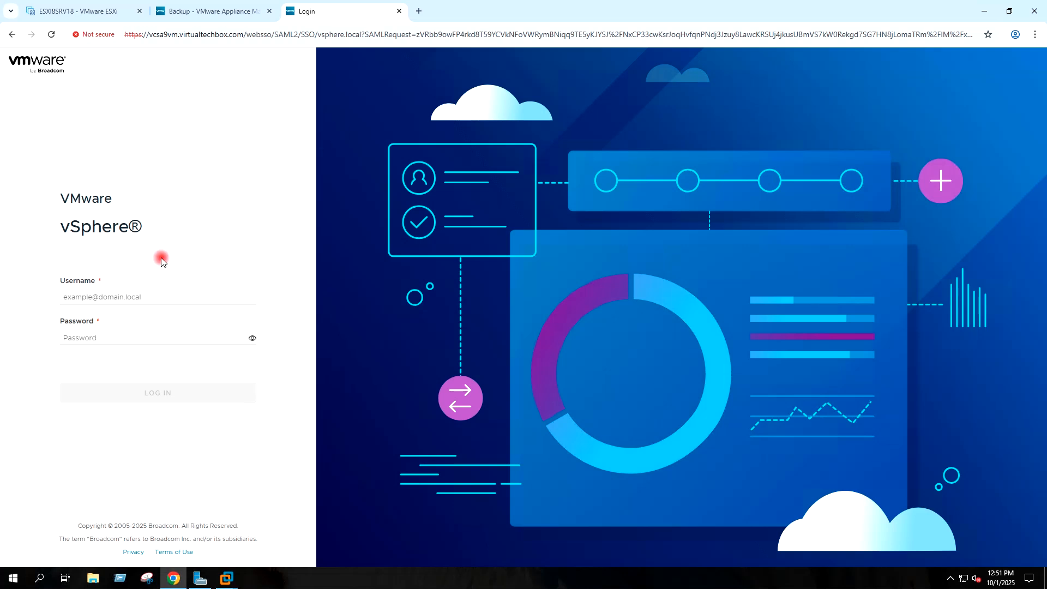
Step: Confirm in an admin Command Prompt that nslookup resolves vcsa9vm.virtualtechbox.com to 192.168.31.143, then close it
click(124, 577)
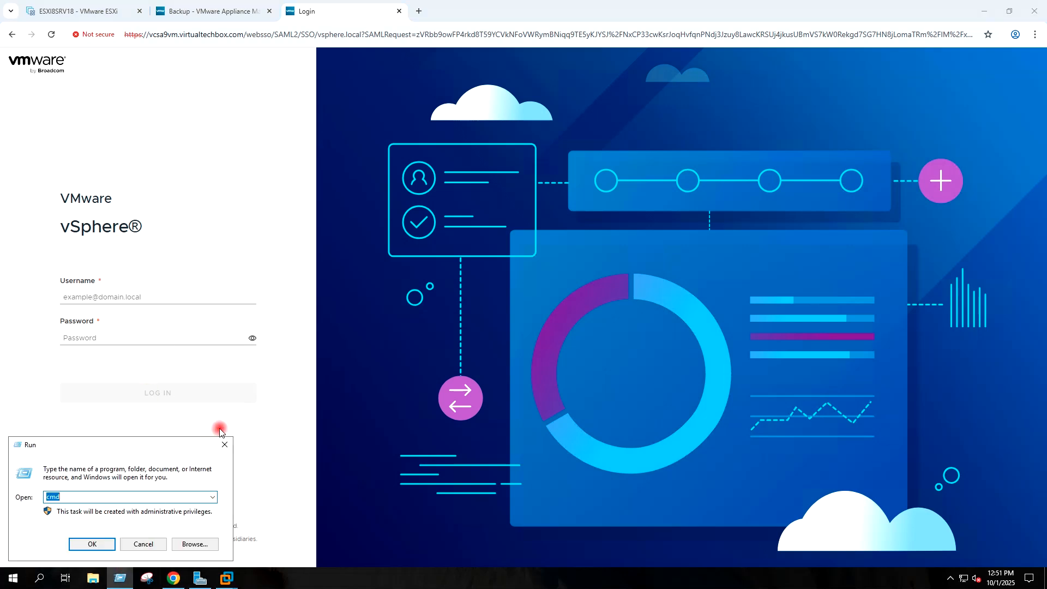
key(Return)
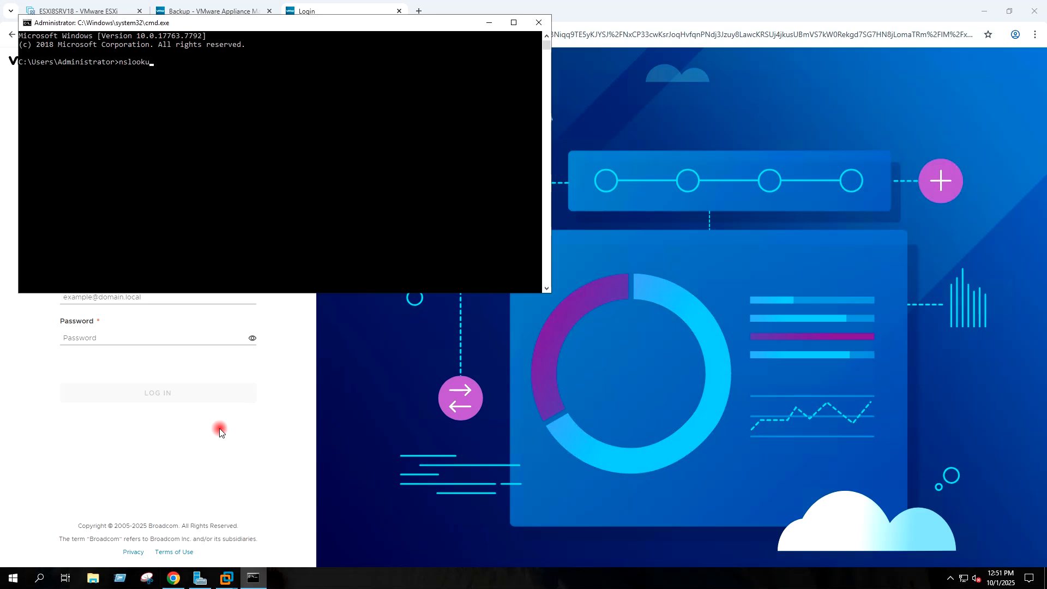
right_click(195, 174)
key(Return)
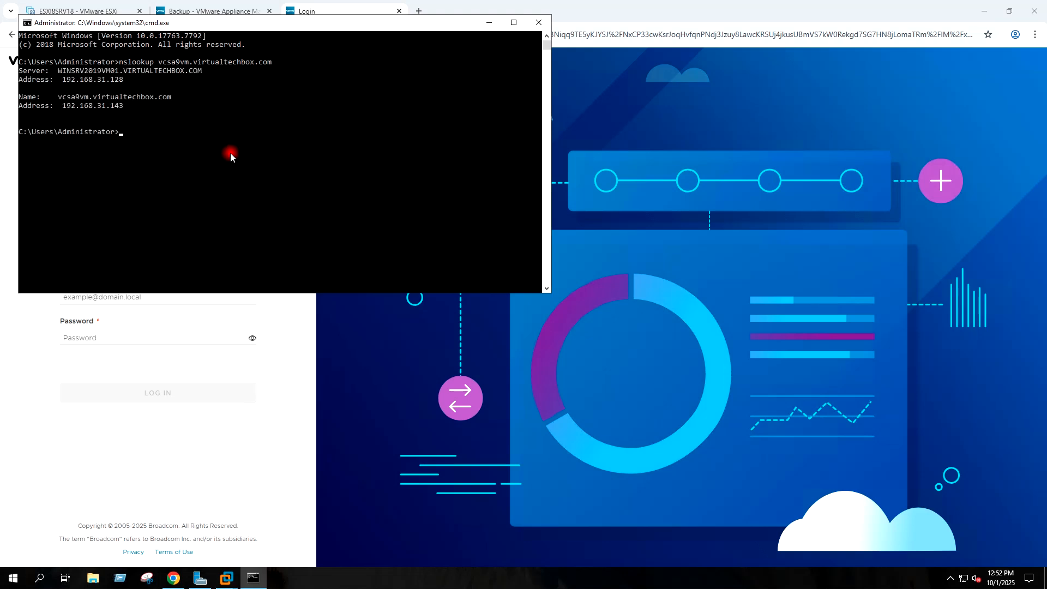
click(539, 22)
Step: Log in to the vSphere Client with the SSO administrator username and password
click(107, 298)
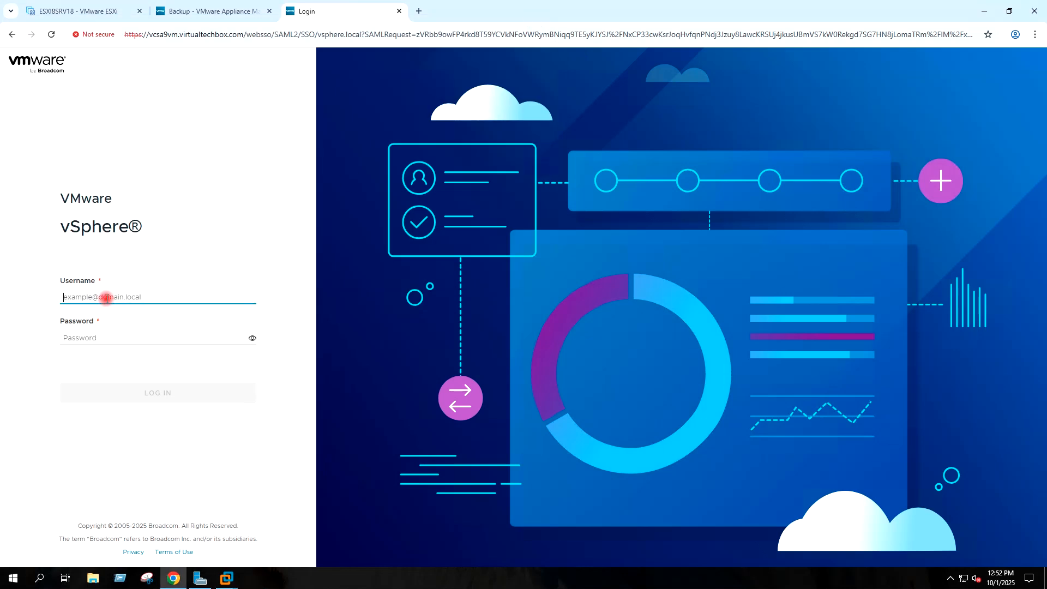
text(administrator@vsphere.local)
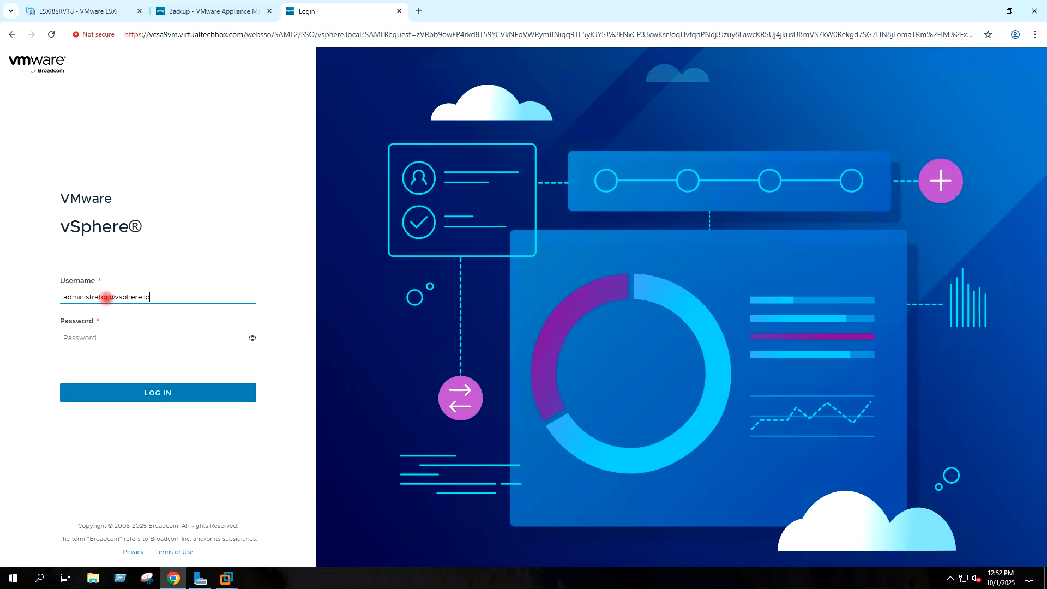
click(96, 338)
text(•)
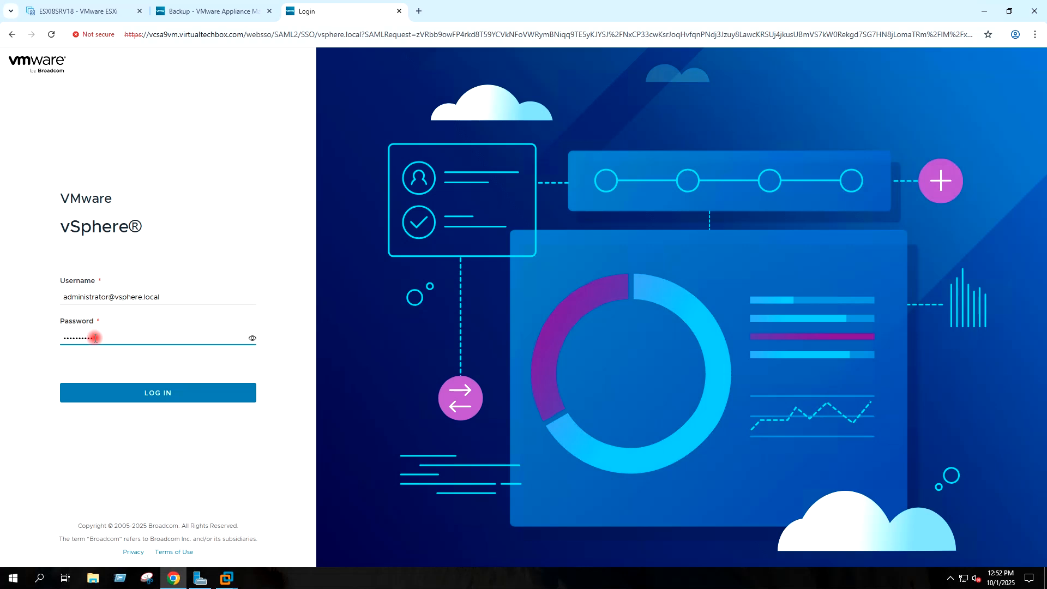
click(142, 392)
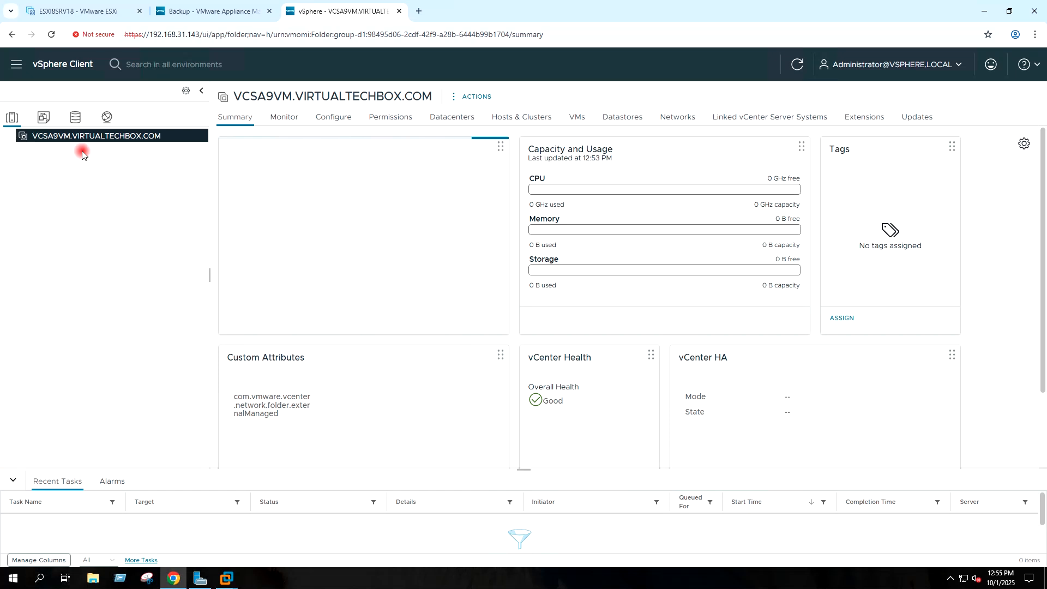
right_click(81, 140)
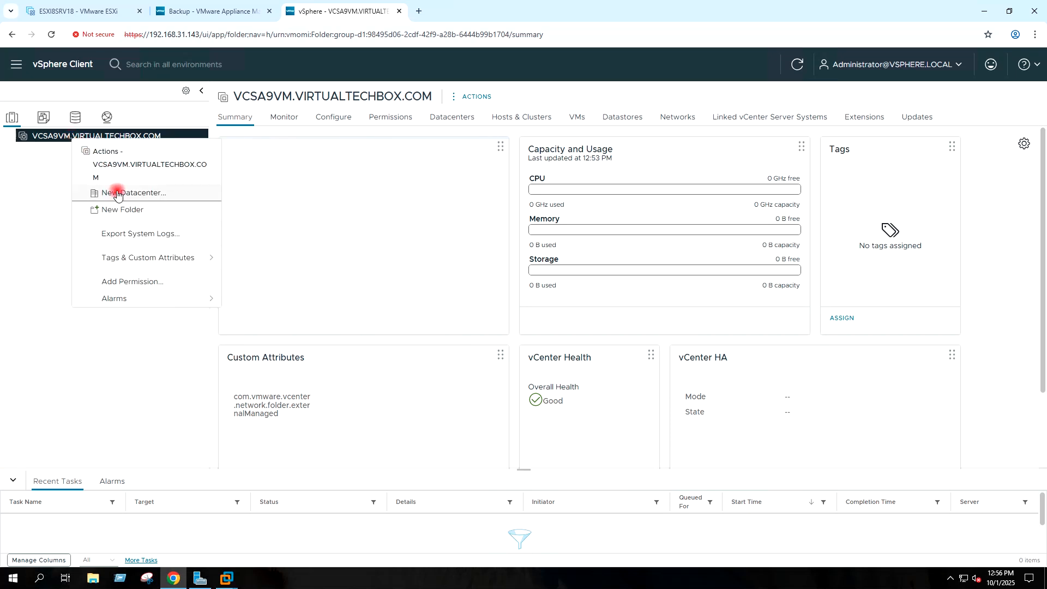
Step: Add a new datacenter named MYLAB-DC under the VCSA9VM.VIRTUALTECHBOX.COM vCenter root
click(156, 192)
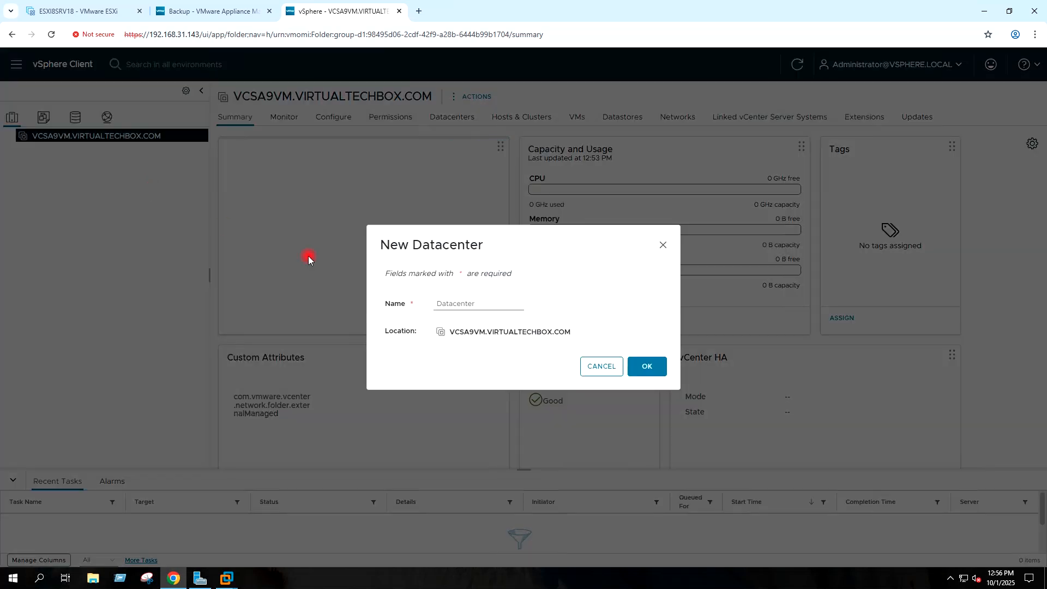
drag(479, 300, 438, 301)
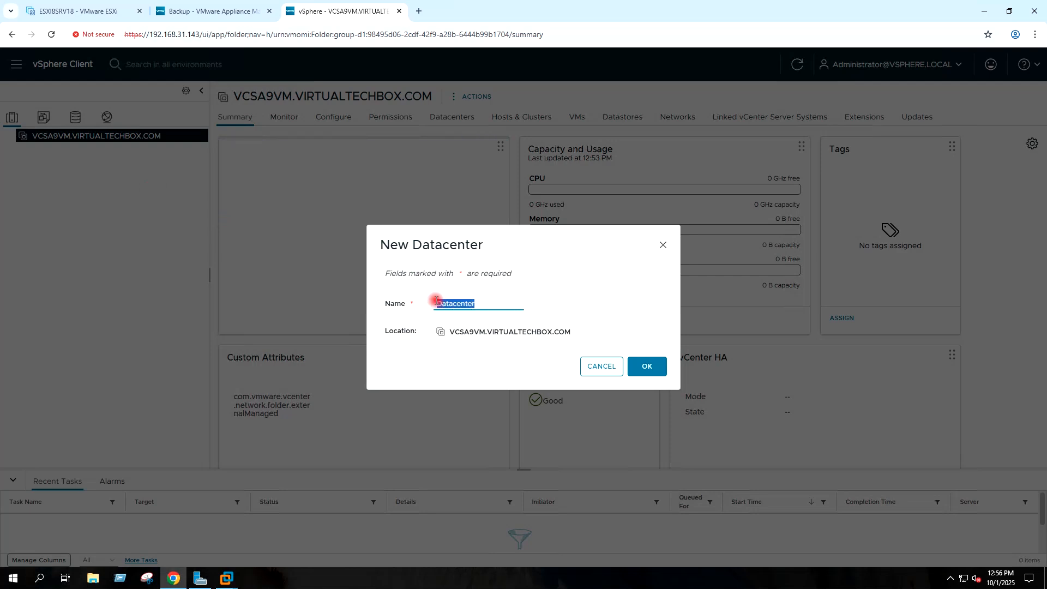
text(My)
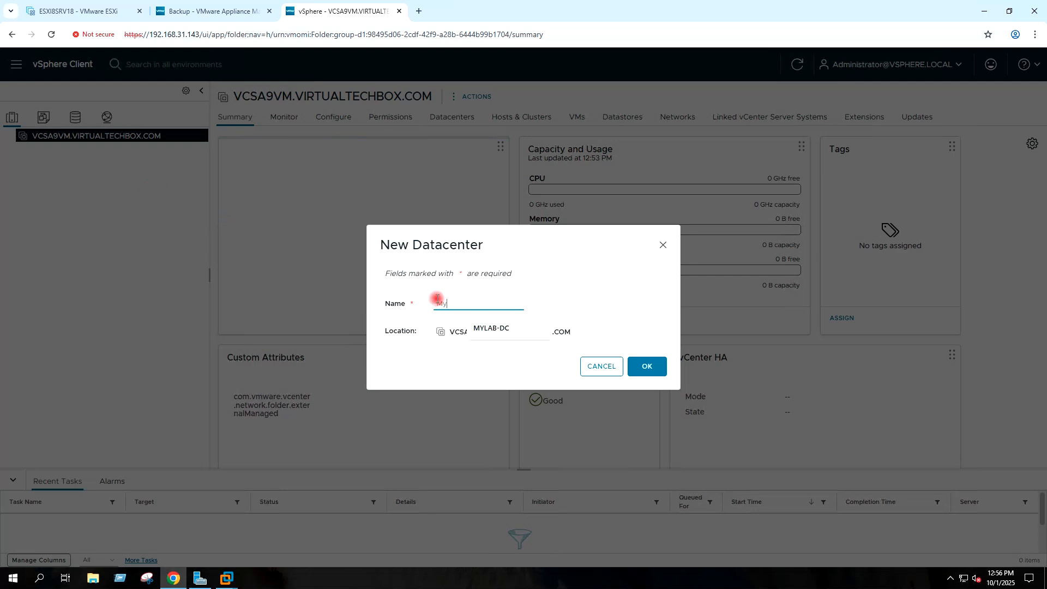
click(490, 327)
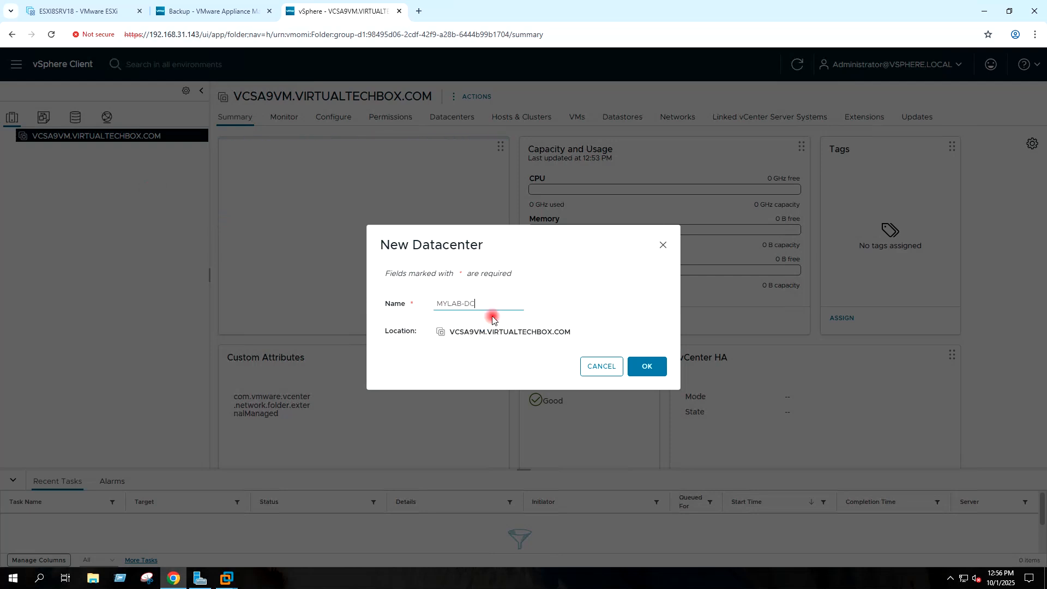
click(655, 364)
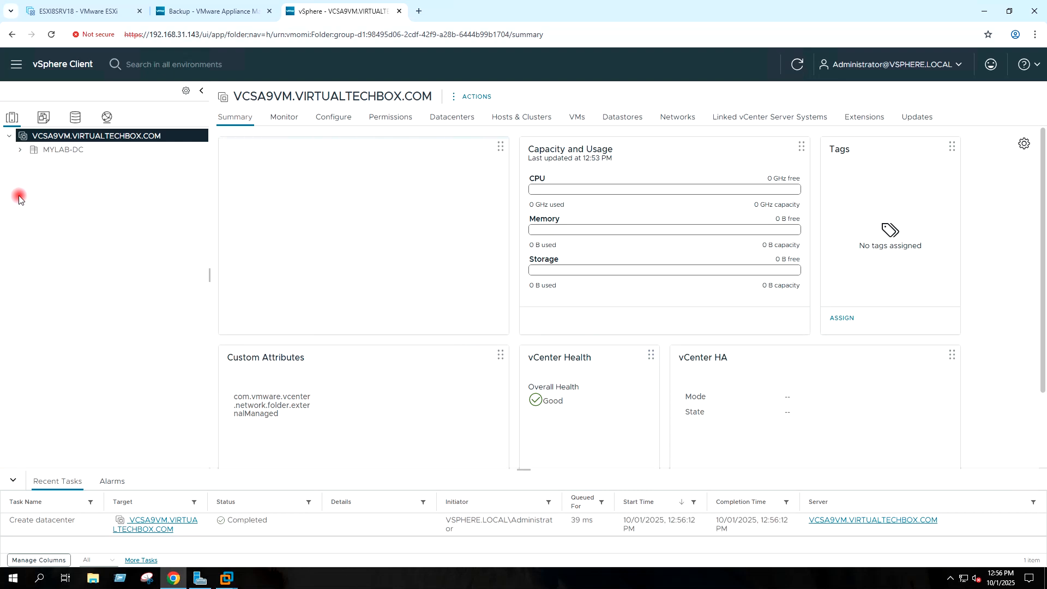
Step: Start a new cluster in MYLAB-DC named MYLAB-Cluster
click(52, 156)
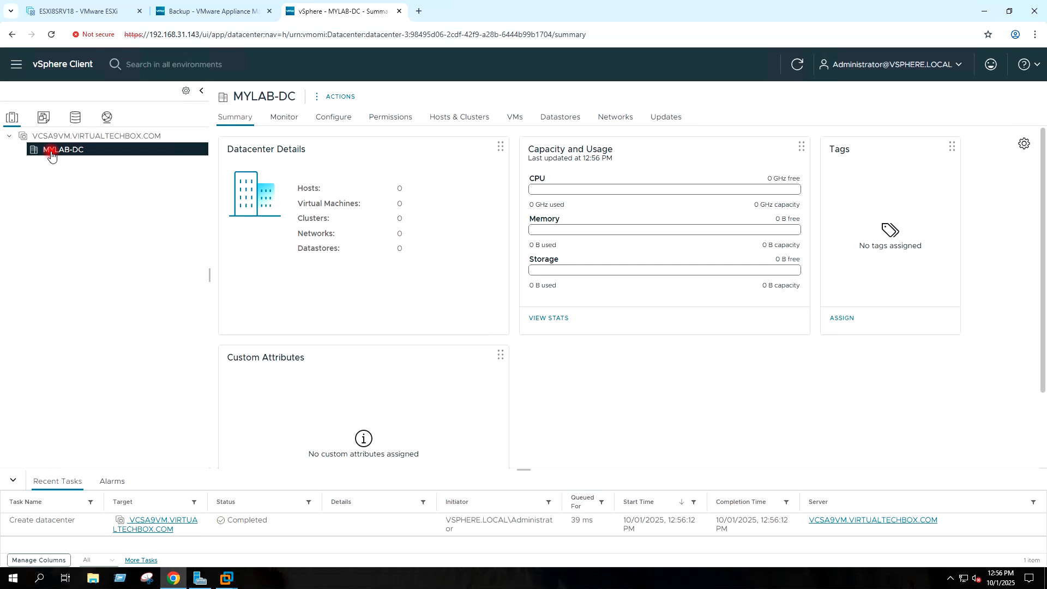
right_click(51, 156)
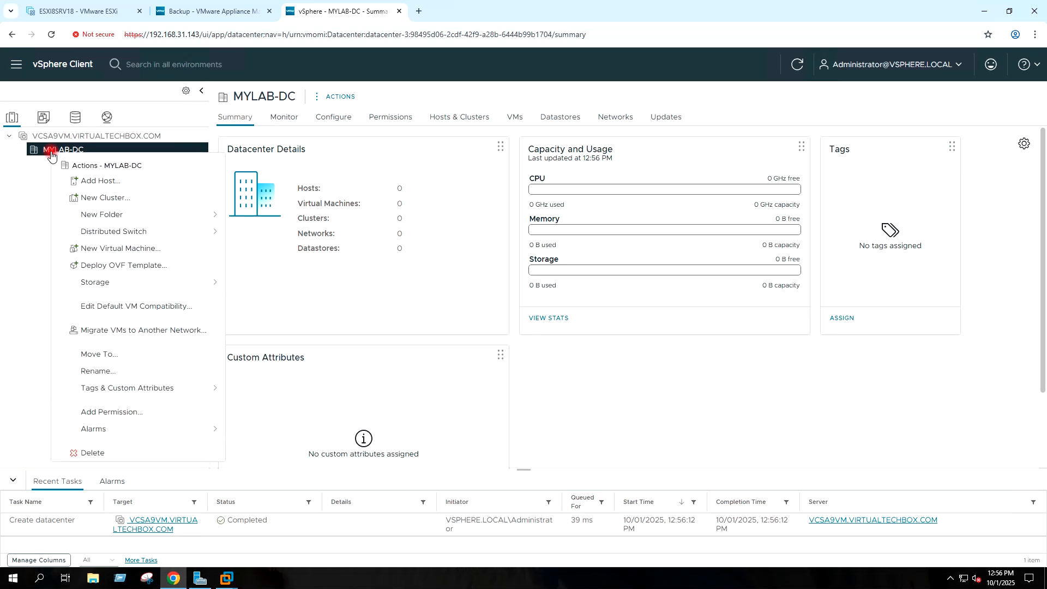
click(96, 199)
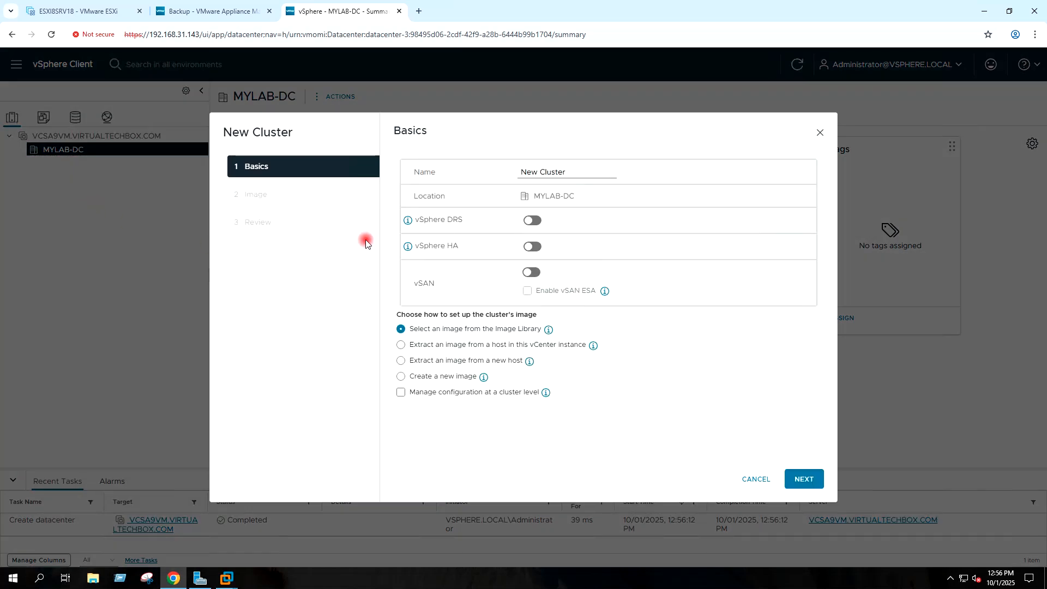
click(541, 172)
key(BackSpace)
key(BackSpace)
key(BackSpace)
key(BackSpace)
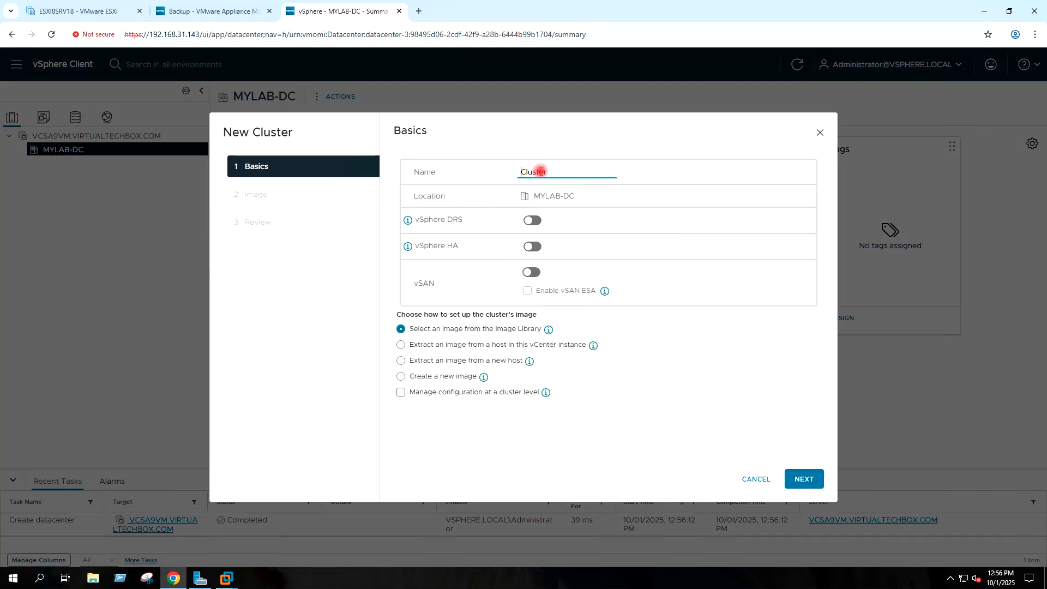
text(MYLAB-)
Step: Choose to extract the cluster image from a new host at 192.168.31.144
click(562, 133)
click(423, 362)
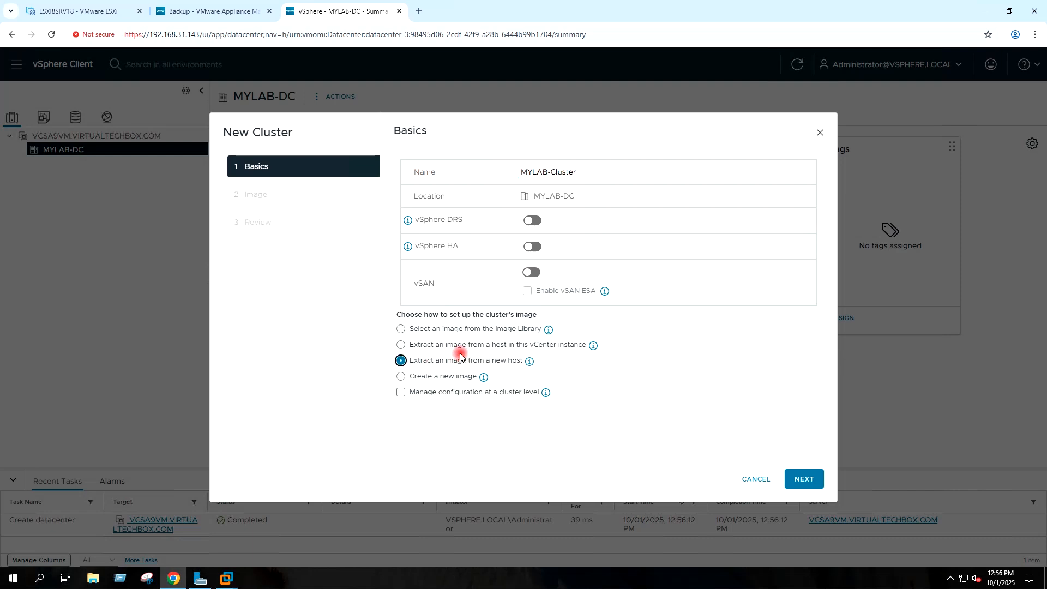
click(798, 478)
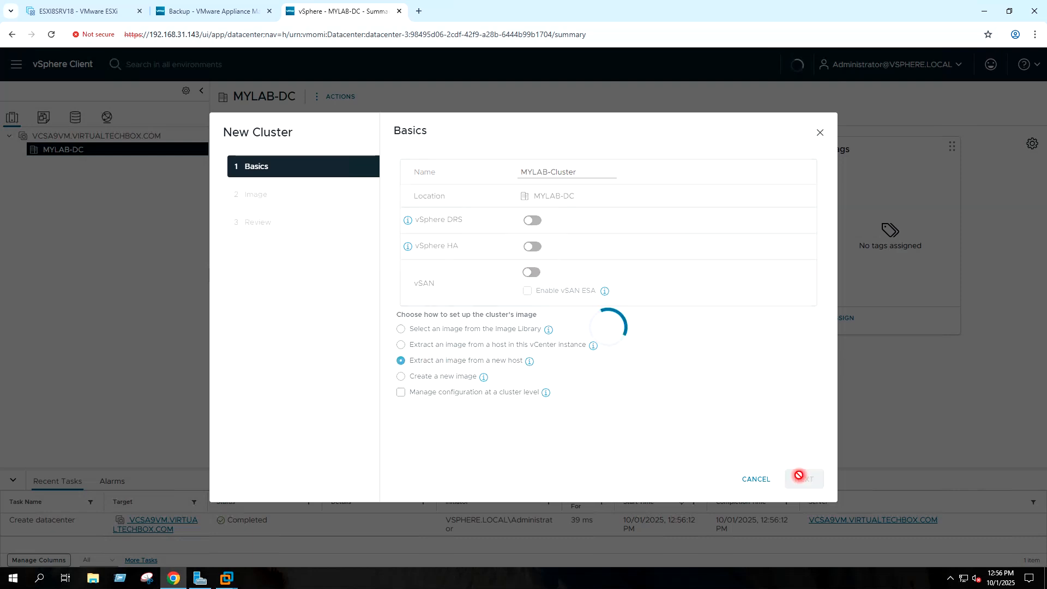
click(455, 187)
click(480, 213)
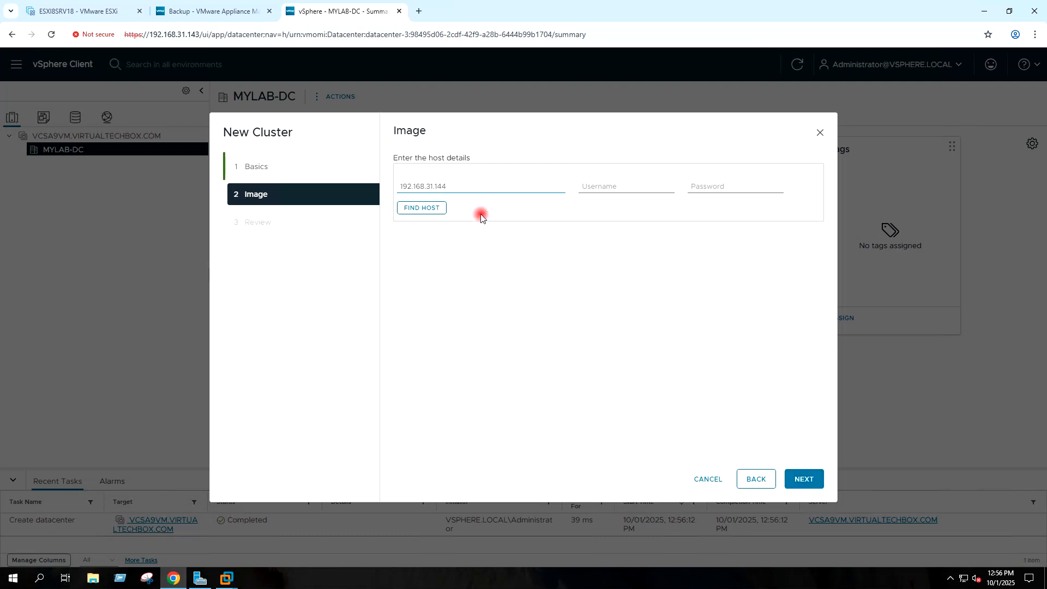
Step: Connect to host 192.168.31.144 with its credentials, extract its ESXi 8.0 GA image, and finish the wizard
click(596, 196)
click(720, 185)
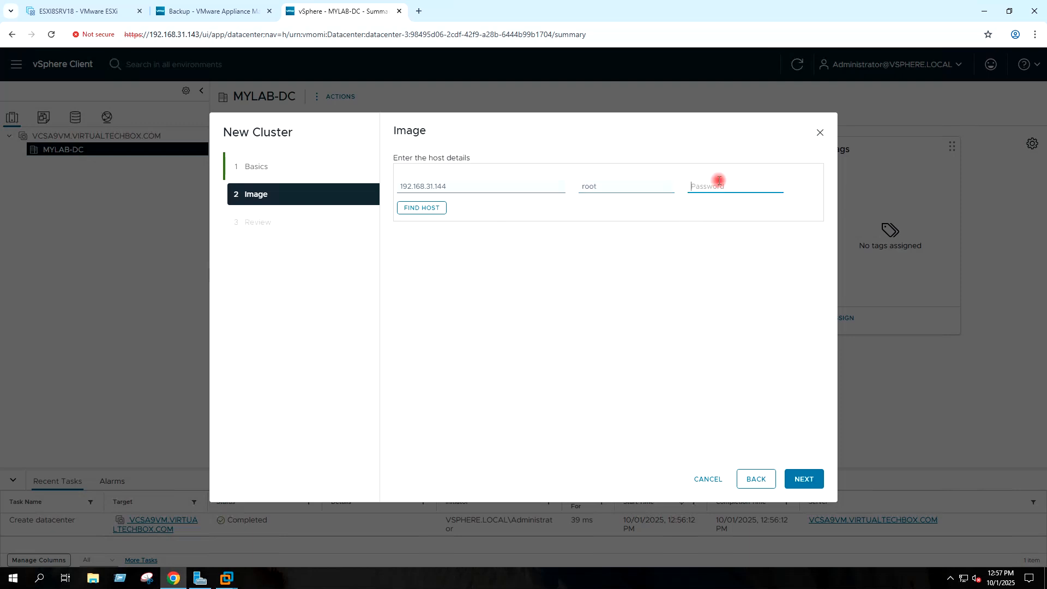
text(V)
click(428, 208)
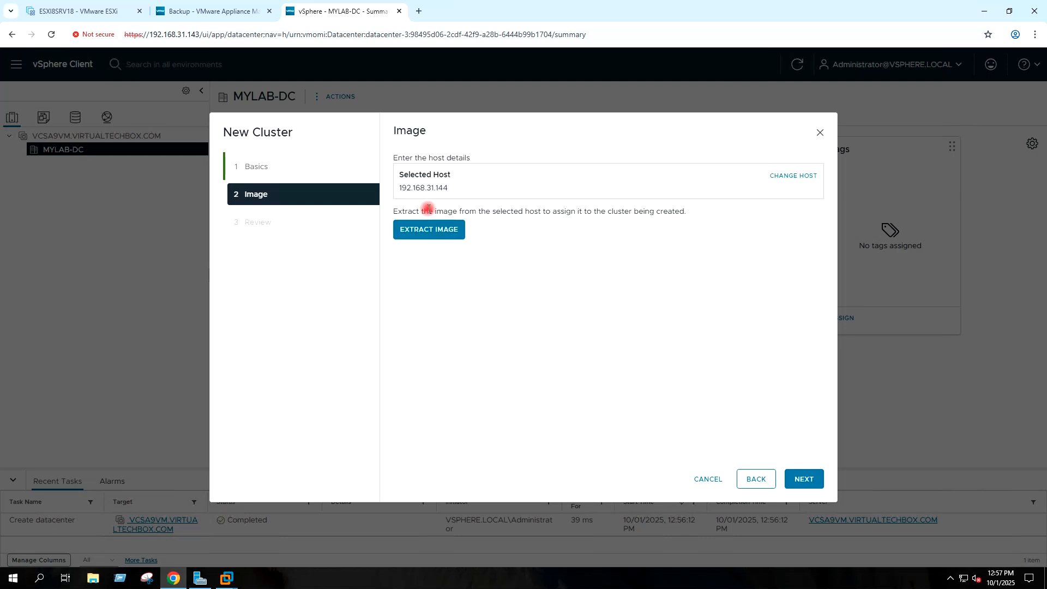
click(429, 229)
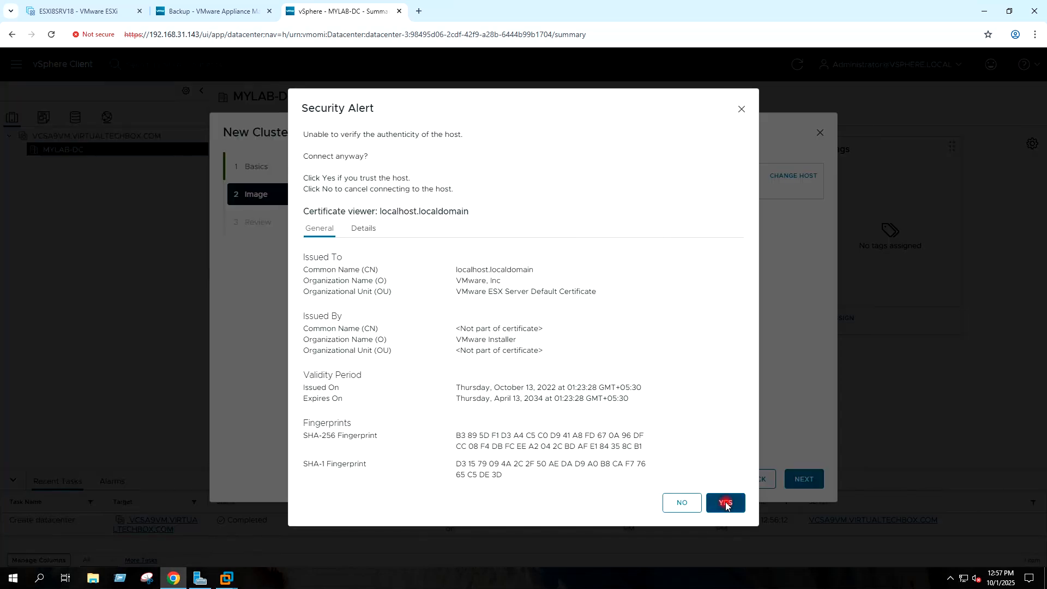
click(725, 503)
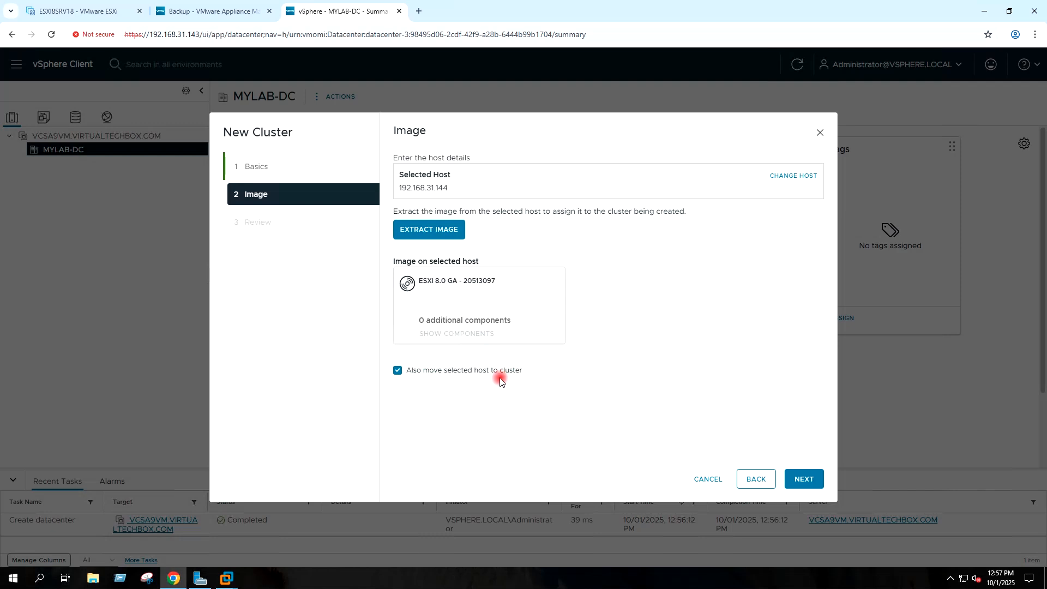
click(808, 485)
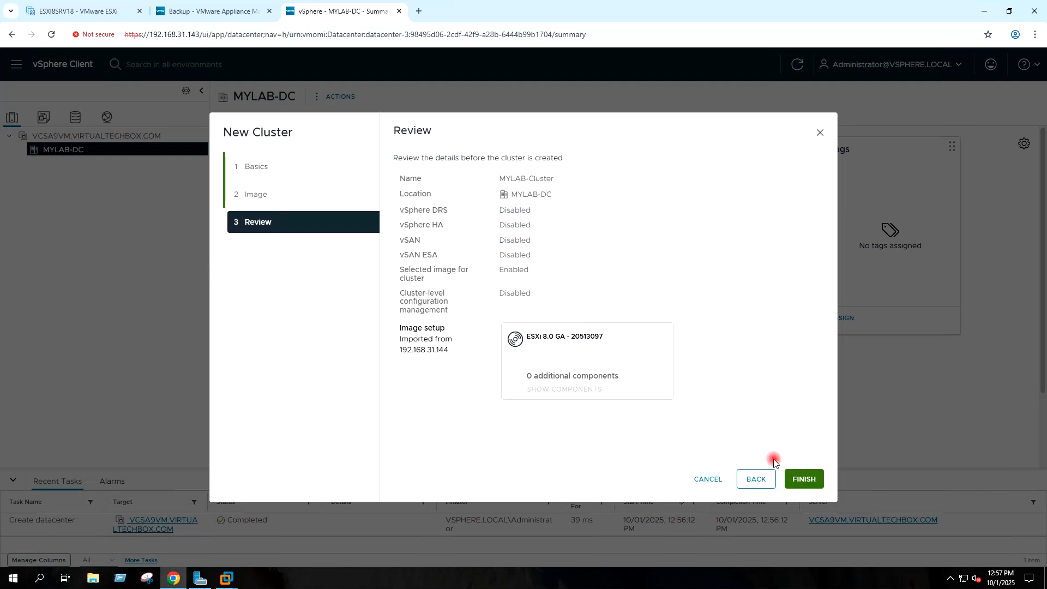
click(803, 480)
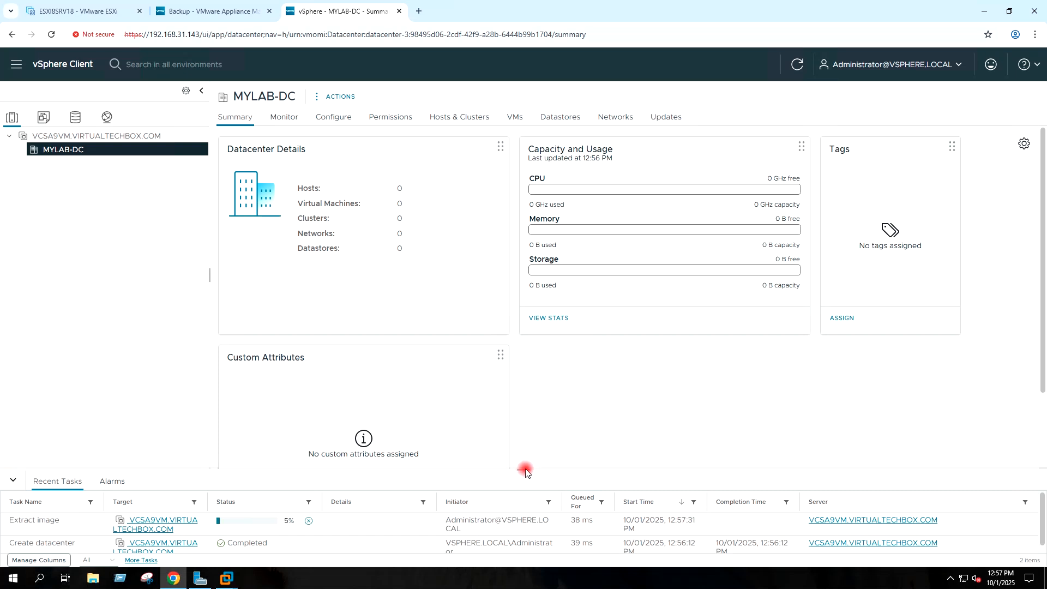
Step: Expand MYLAB-Cluster to view host 192.168.31.144's summary, then minimize Chrome
drag(524, 470, 516, 412)
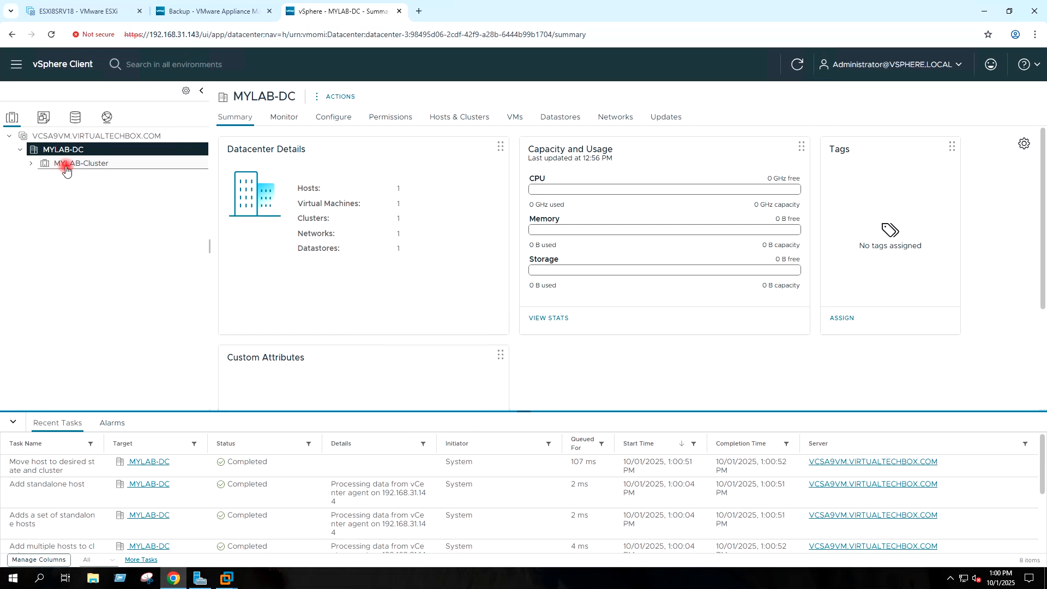
click(30, 166)
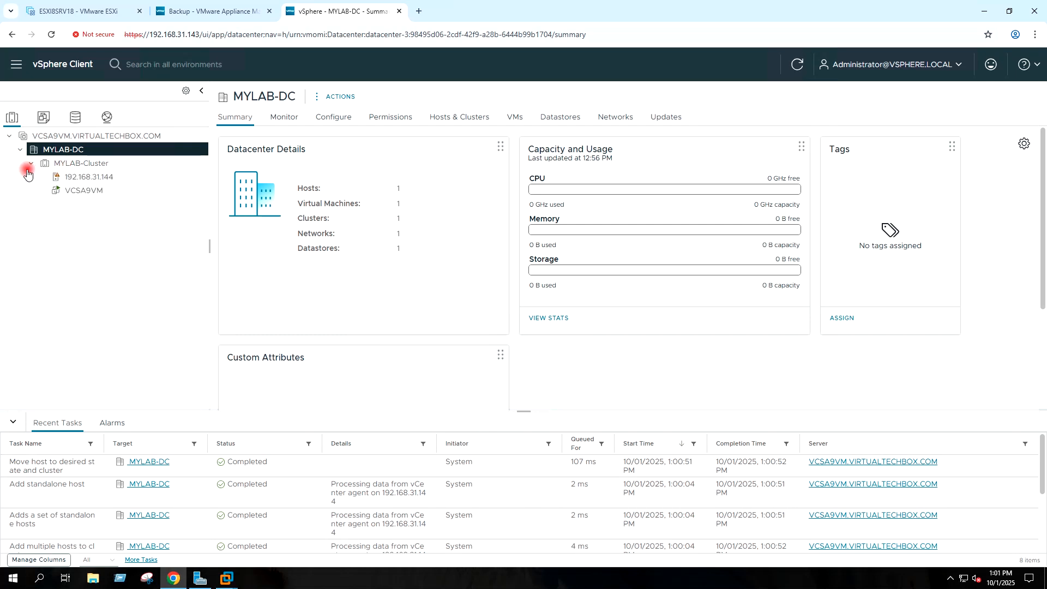
click(80, 179)
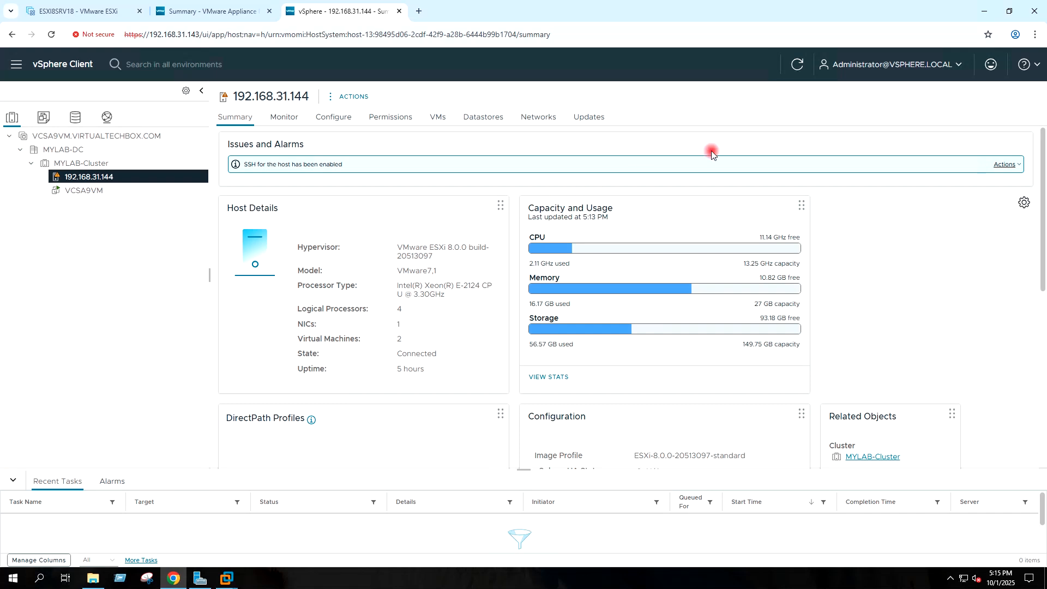
click(984, 11)
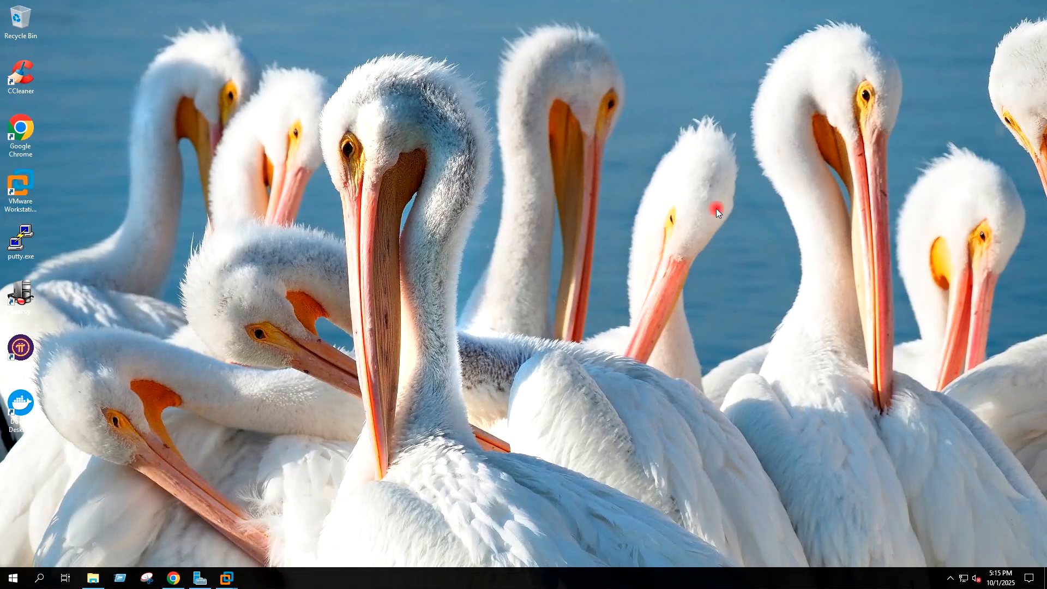